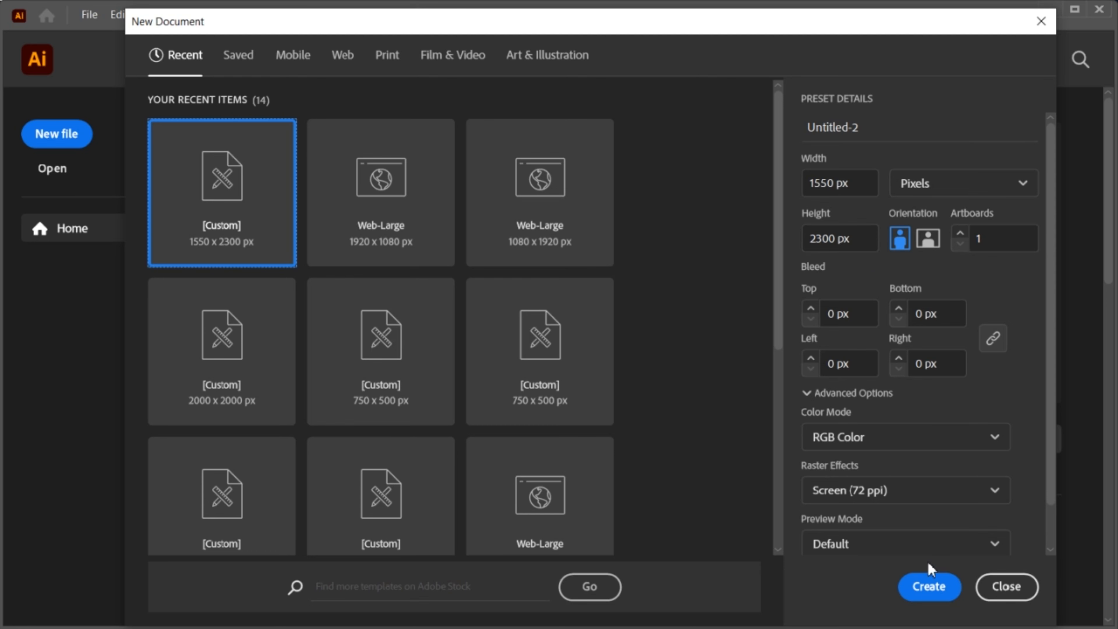
Create a 1550 x 2300 px RGB document and cover its artboard with a black rectangle without a stroke
left_click(930, 586)
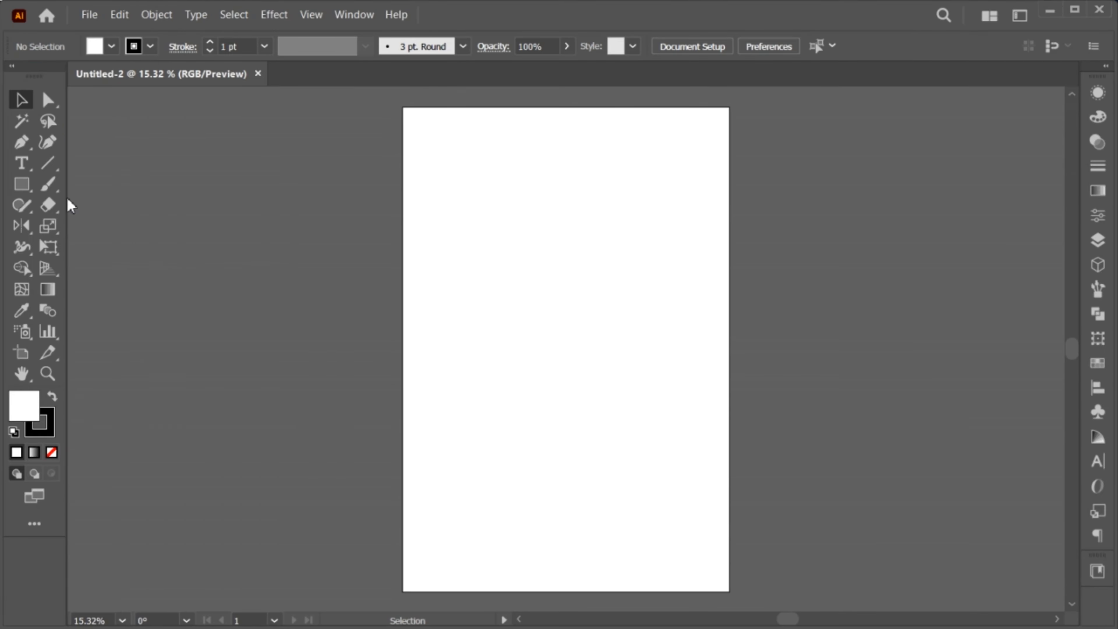
left_click(29, 182)
left_click_drag(396, 105, 740, 599)
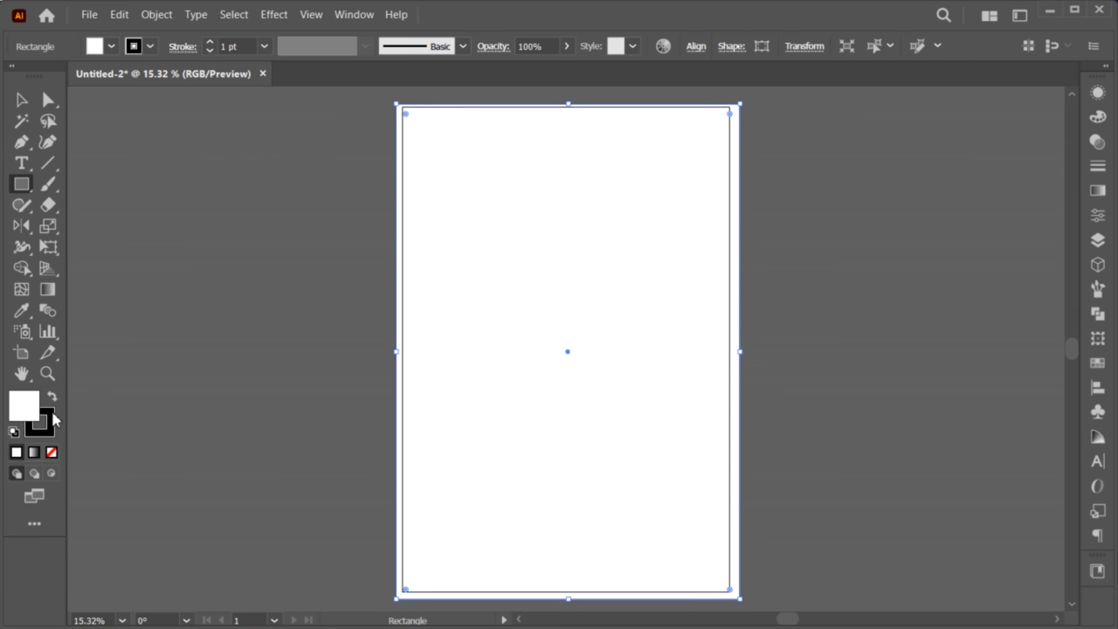
left_click(52, 452)
left_click(53, 397)
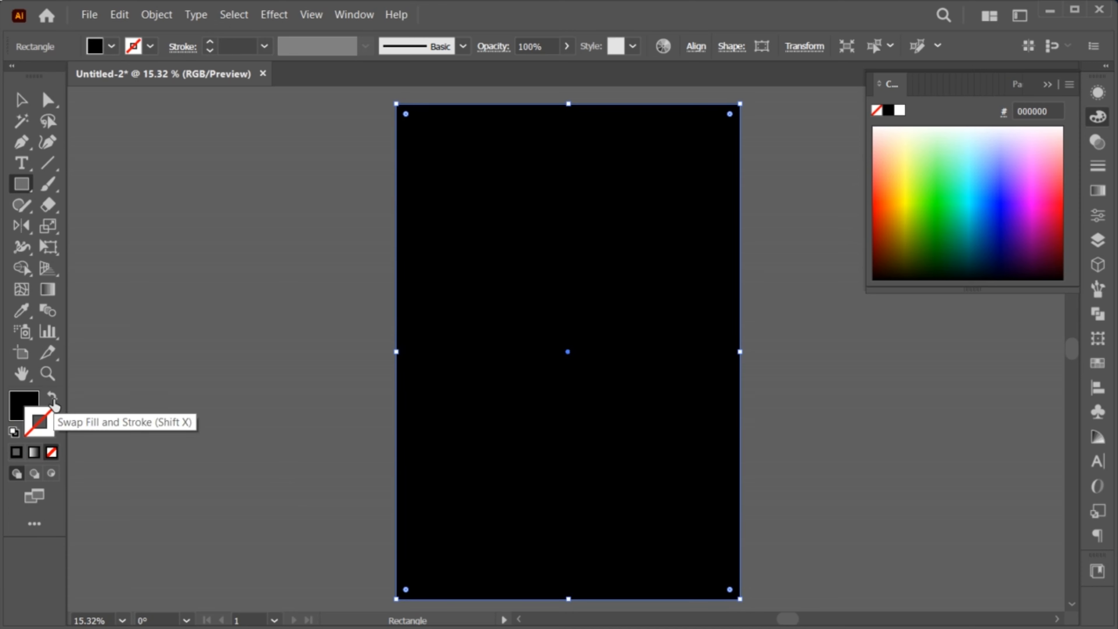
Lock the black background rectangle and close the colour controls
left_click(21, 101)
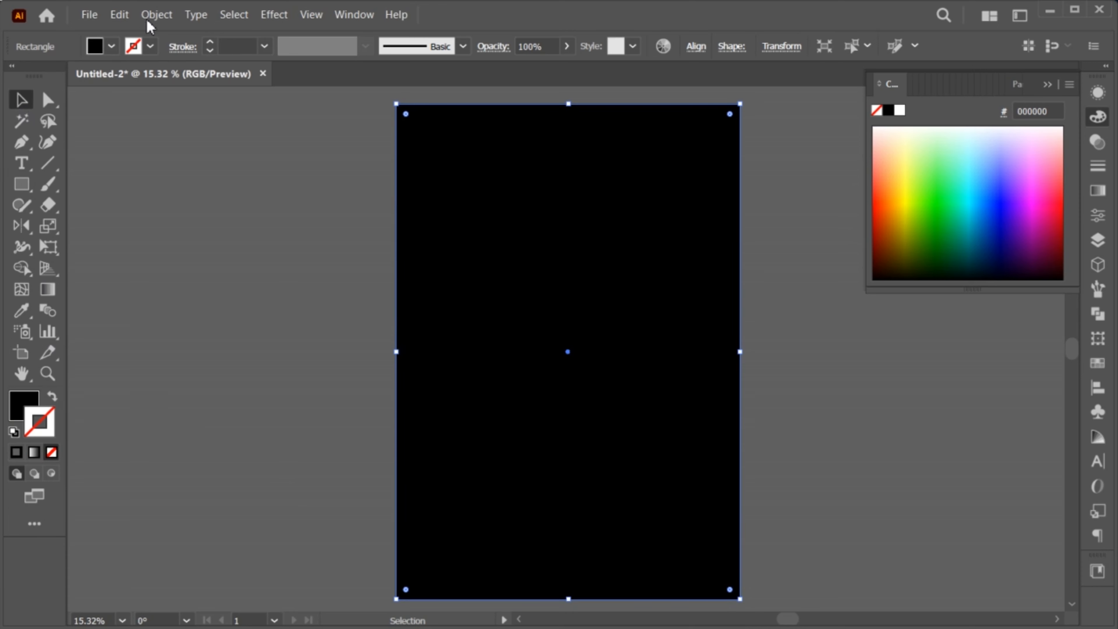
left_click(153, 16)
mouse_move(191, 141)
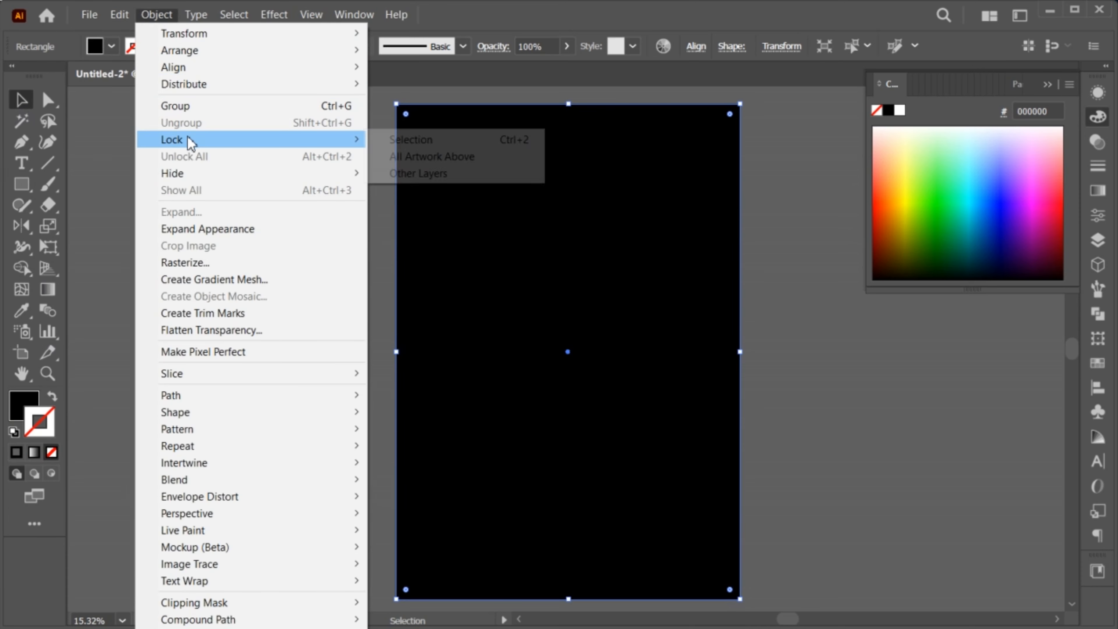
left_click(430, 139)
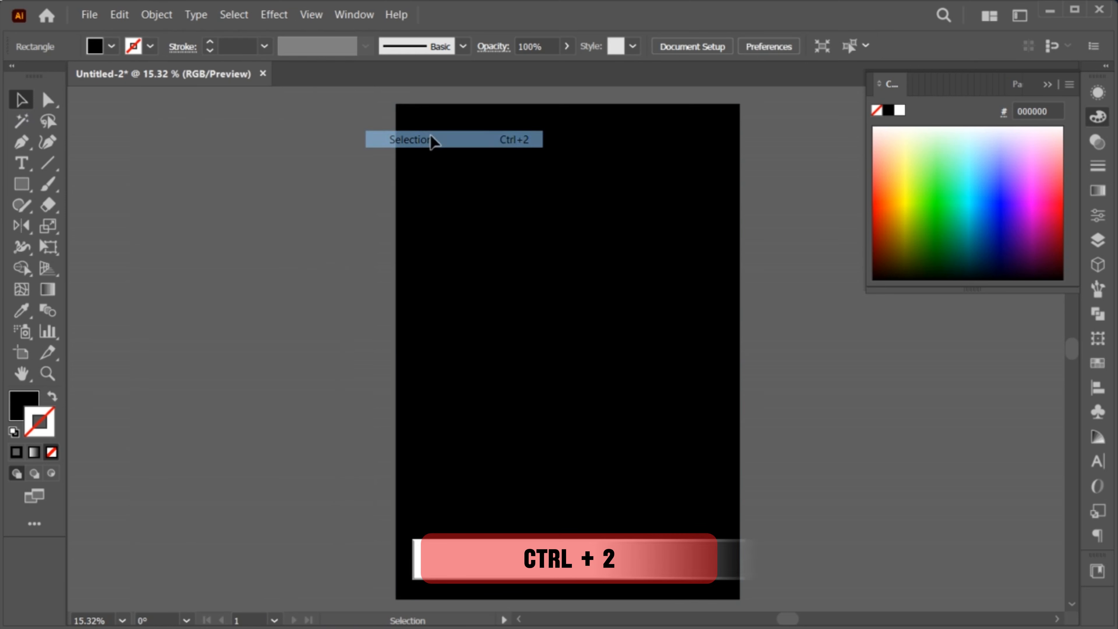
left_click(1047, 84)
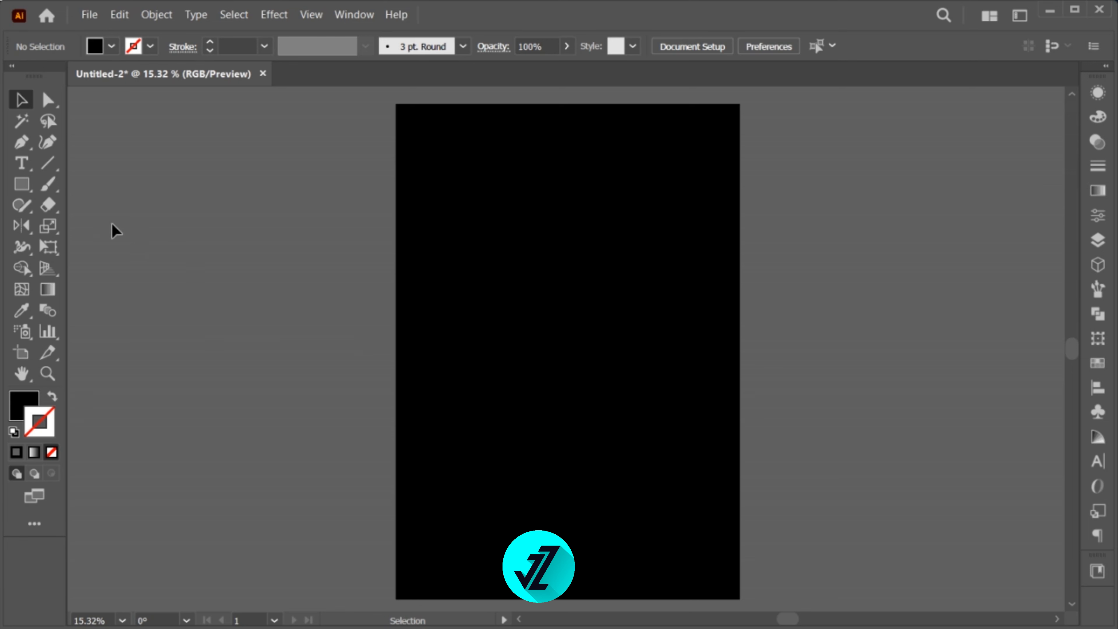
Add the letter "e" as point text on the artboard and scale it up to about 873 pt
left_click(29, 166)
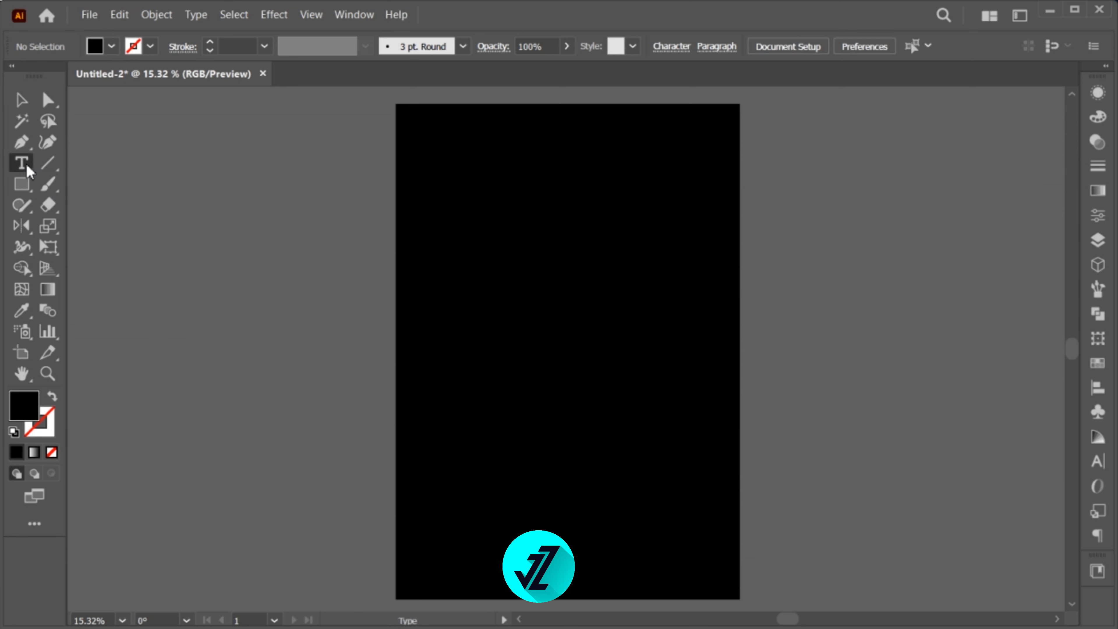
left_click(488, 349)
left_click(872, 46)
left_click(893, 357)
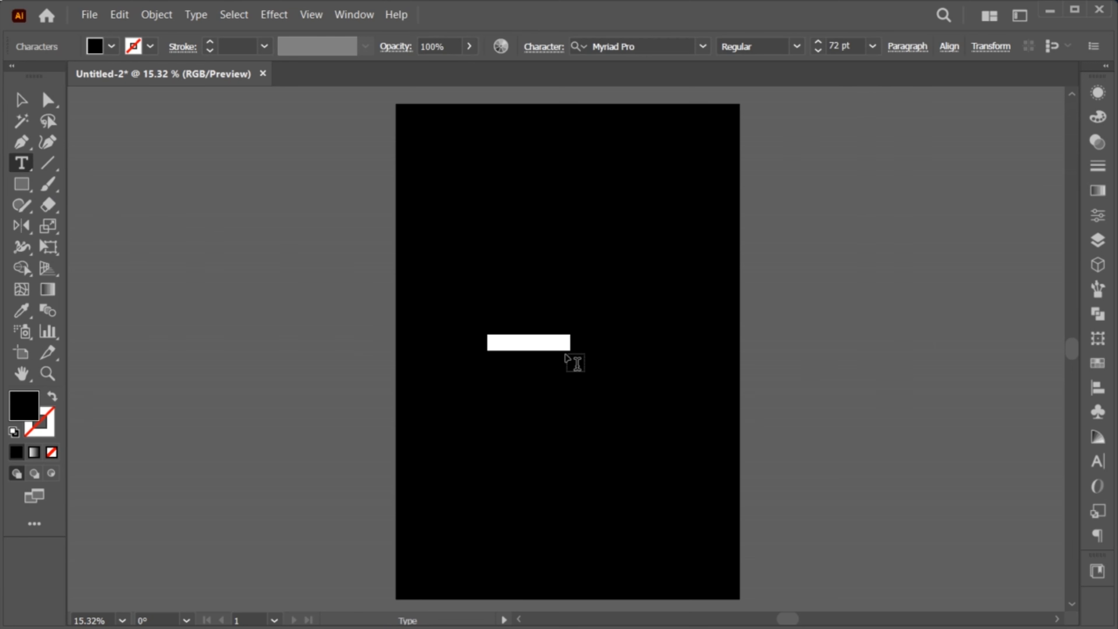
key("BackSpace")
key("Escape")
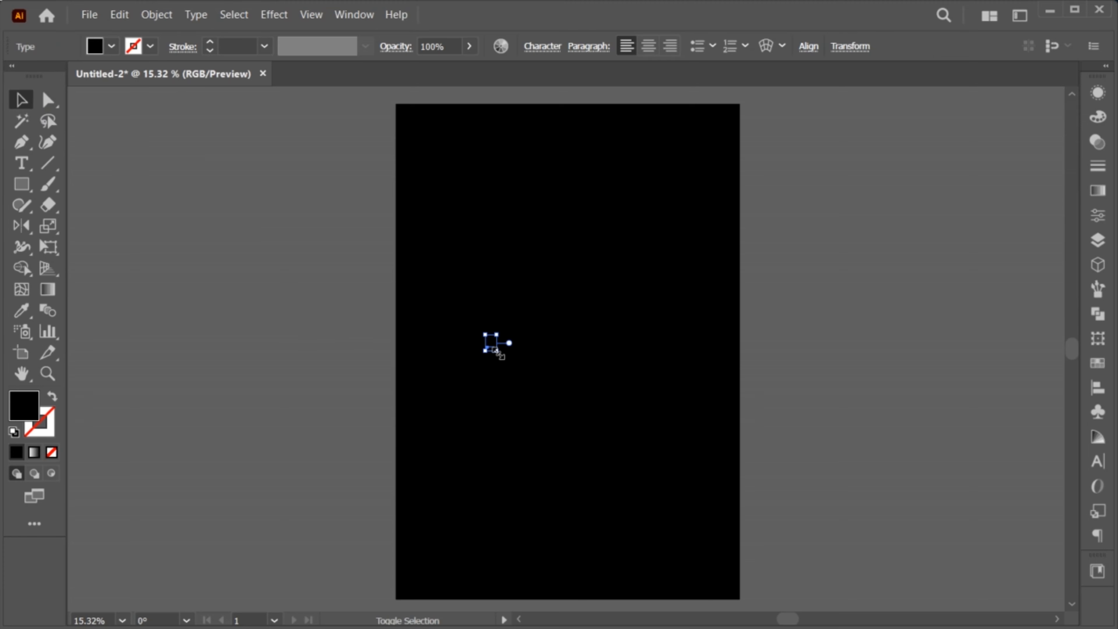
mouse_move(497, 351)
left_mouse_down()
mouse_move(601, 444)
mouse_move(514, 345)
left_mouse_up()
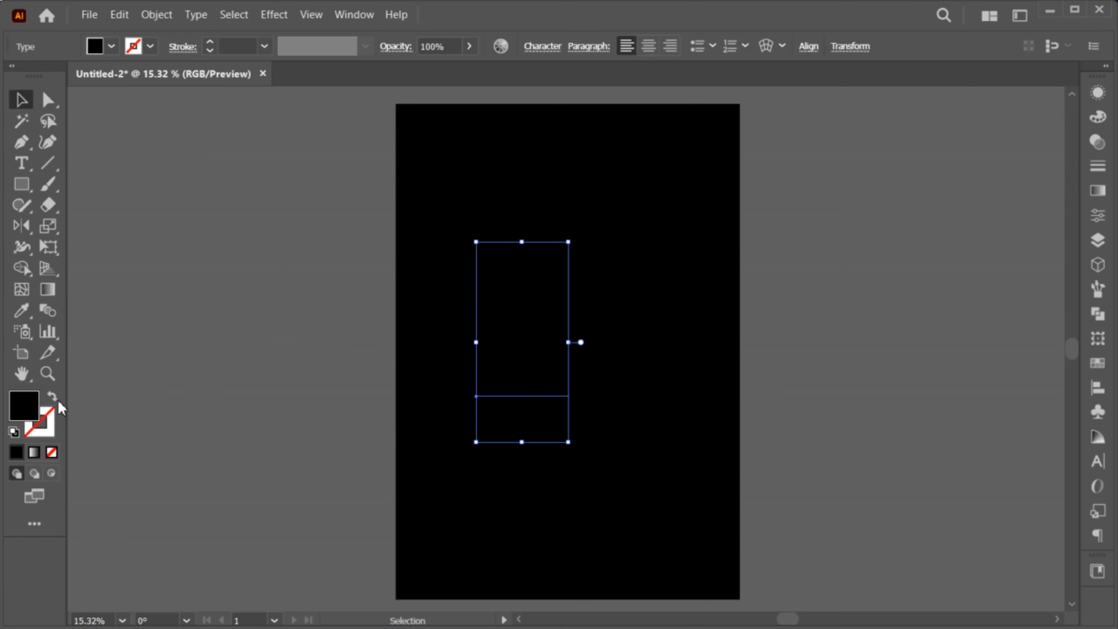
Fill the letter "e" with white (FFFFFF) and move it toward the artboard's centre
double_click(22, 406)
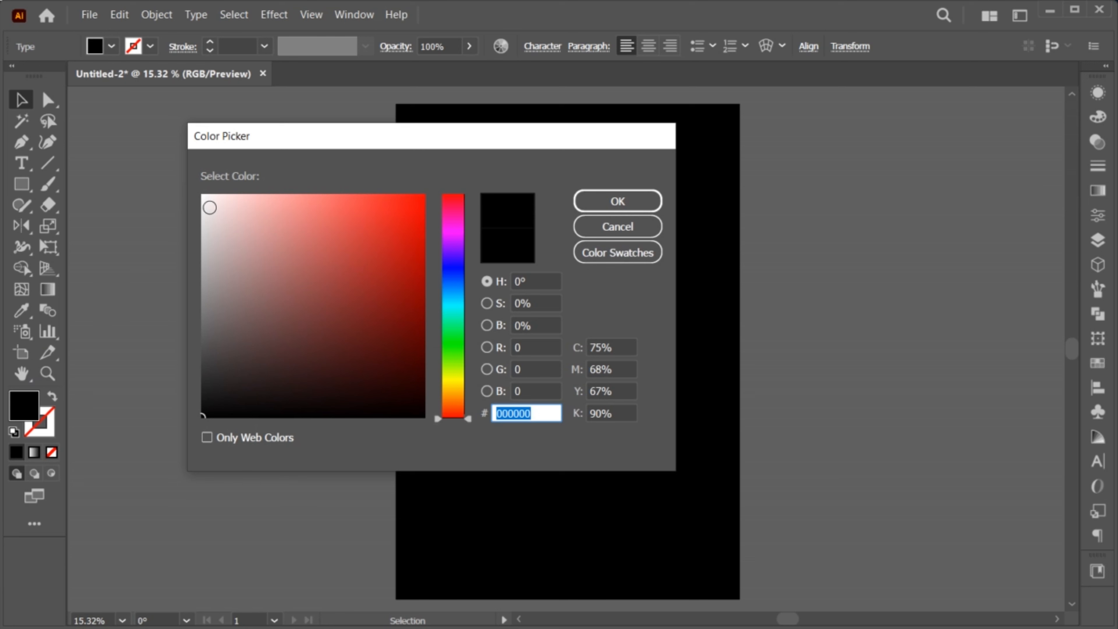
left_click_drag(209, 207, 196, 188)
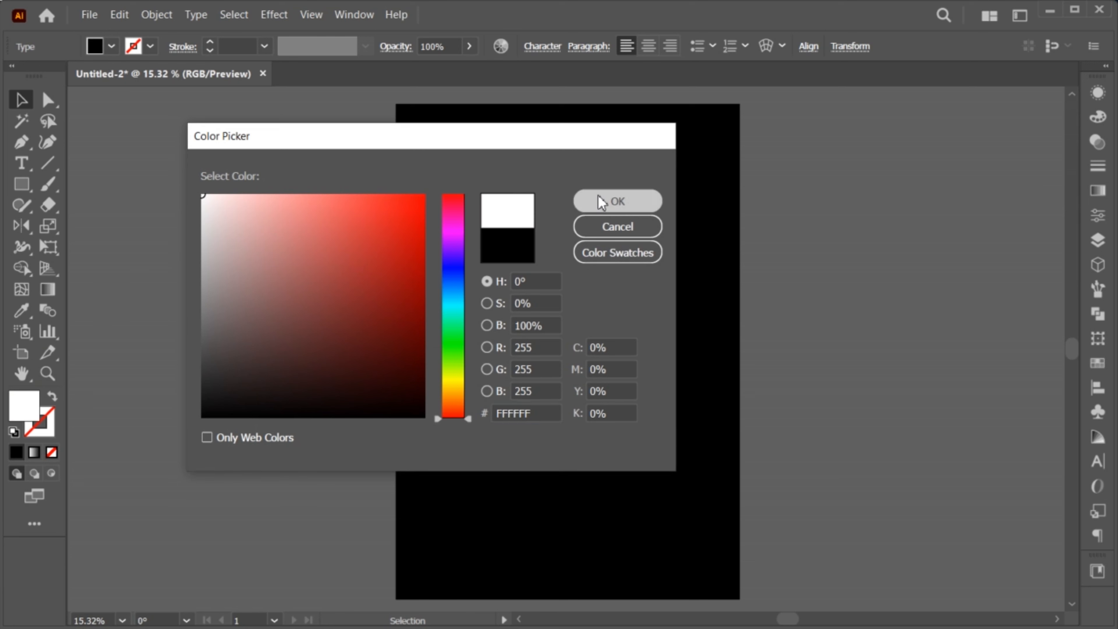
left_click(577, 202)
left_click(580, 341)
Set the letter's font to Poppins SemiBold
double_click(580, 341)
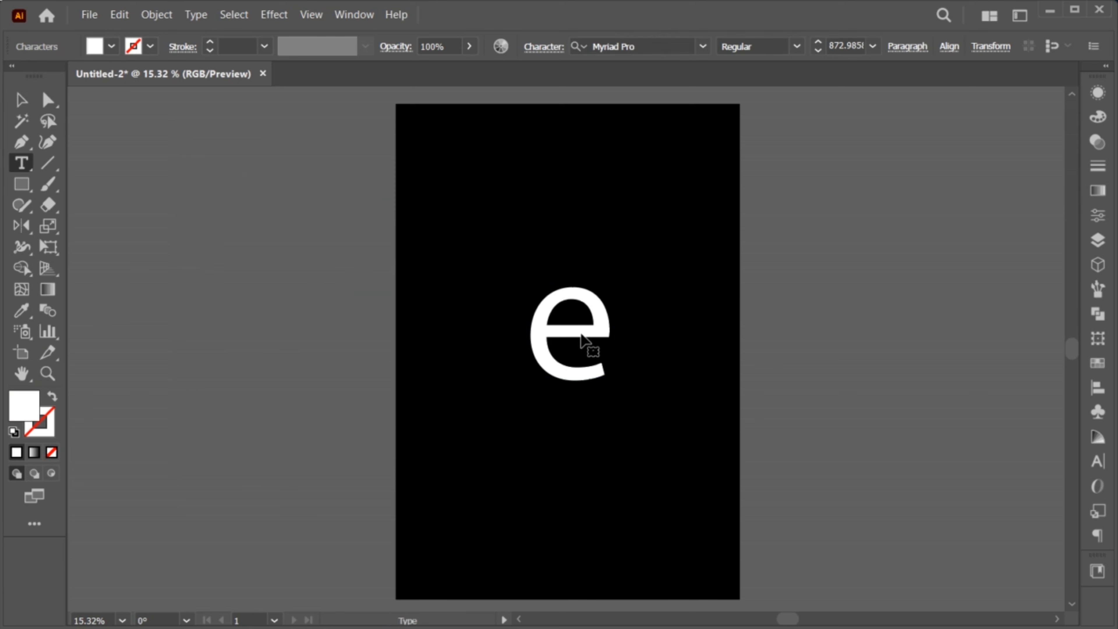
key("ctrl+a")
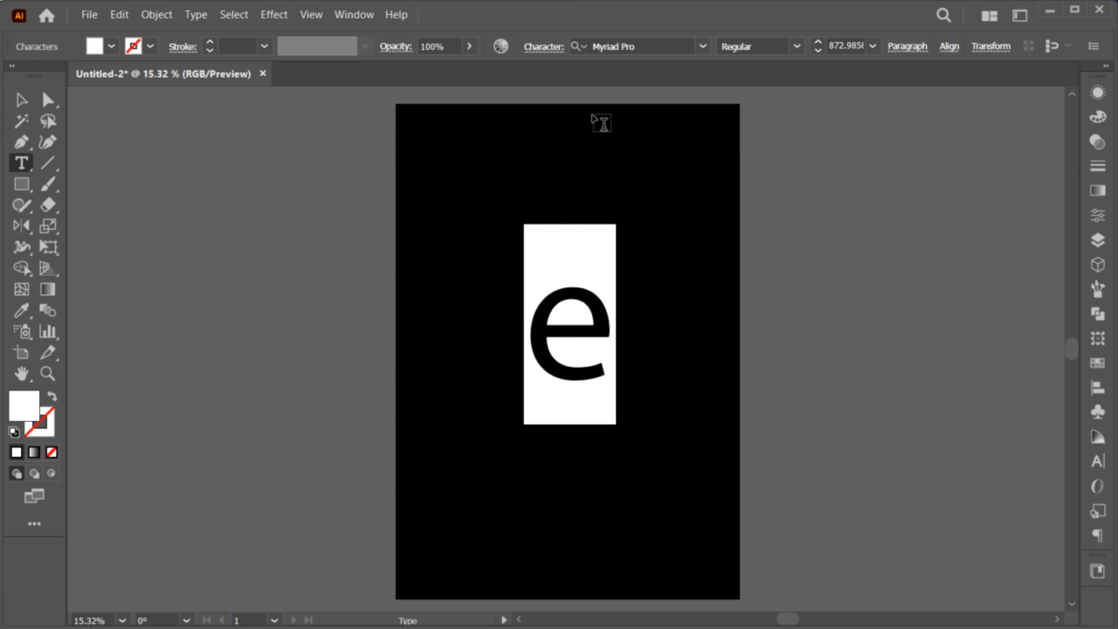
left_click(643, 46)
type("popp")
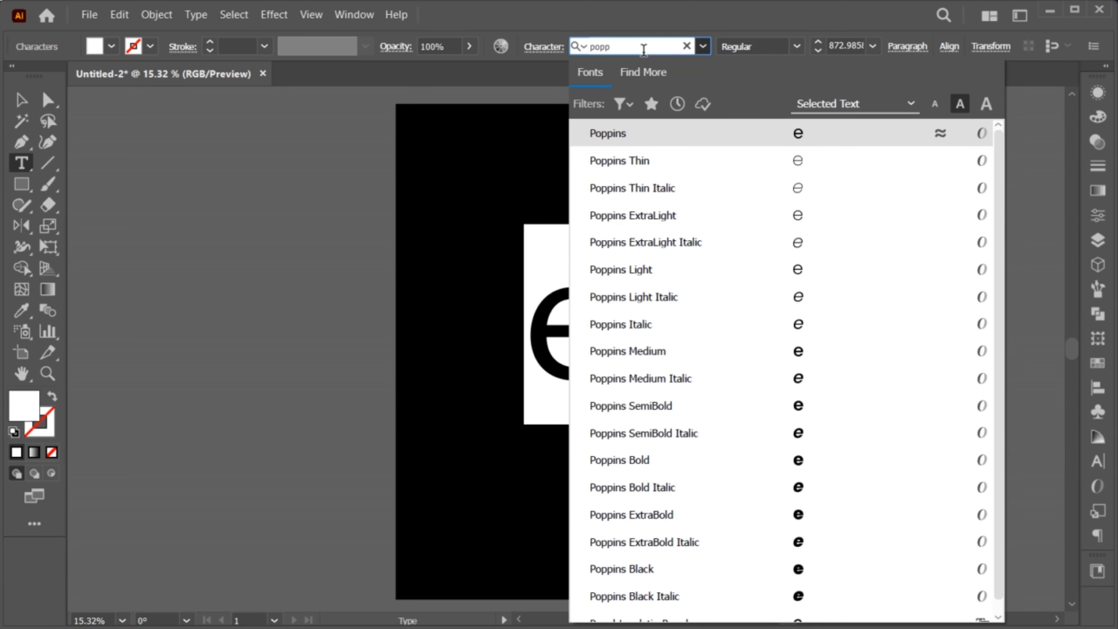
left_click(669, 406)
left_click(25, 97)
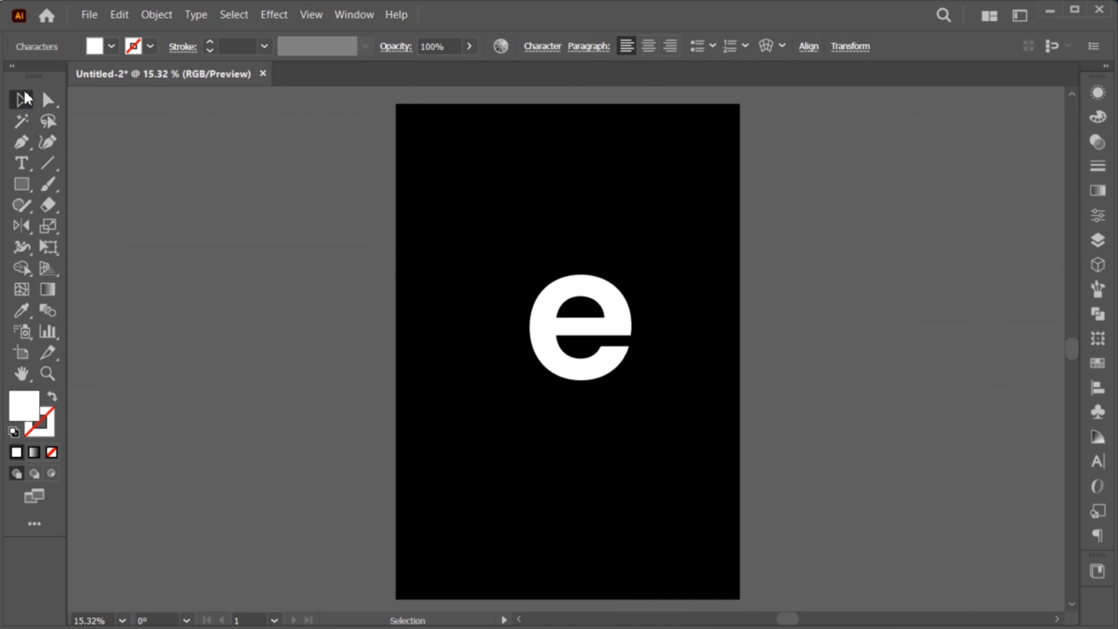
Enlarge the letter "e" proportionally and shift it slightly down and to the left on the artboard
left_click(538, 416)
scroll(643, 356, "up", 1)
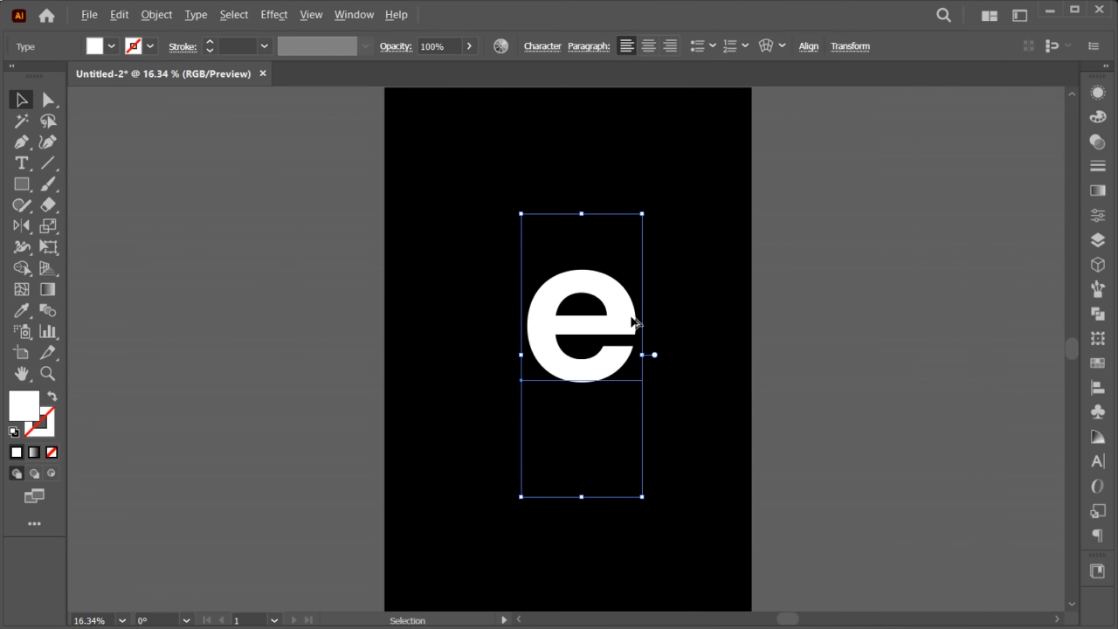
left_click_drag(582, 213, 581, 160)
left_click(682, 380)
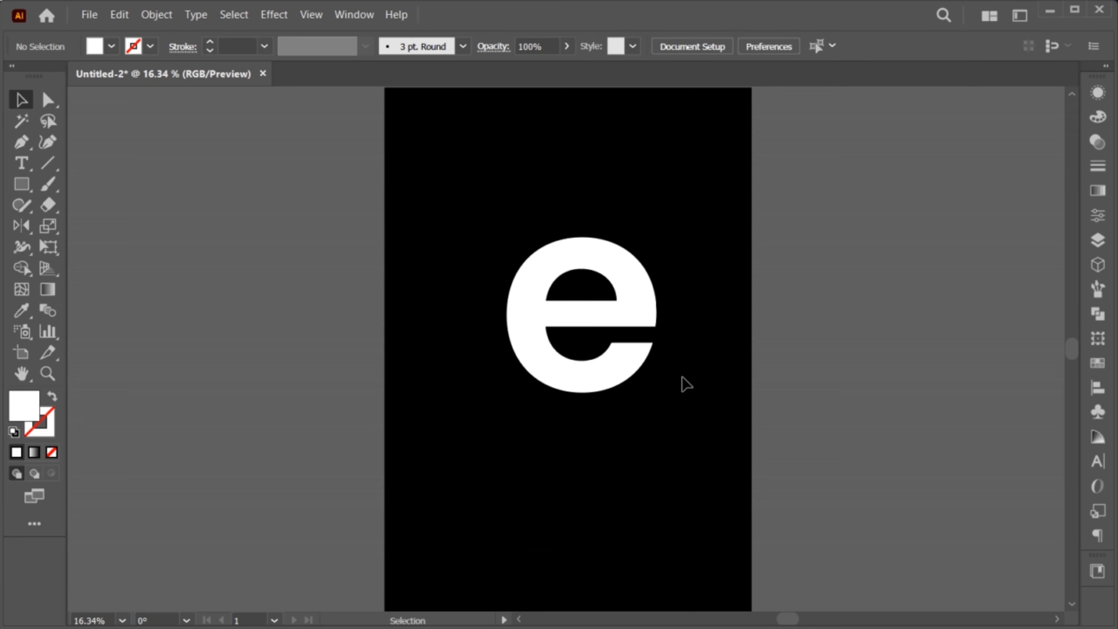
key("z")
left_click_drag(596, 419, 731, 398)
key("space")
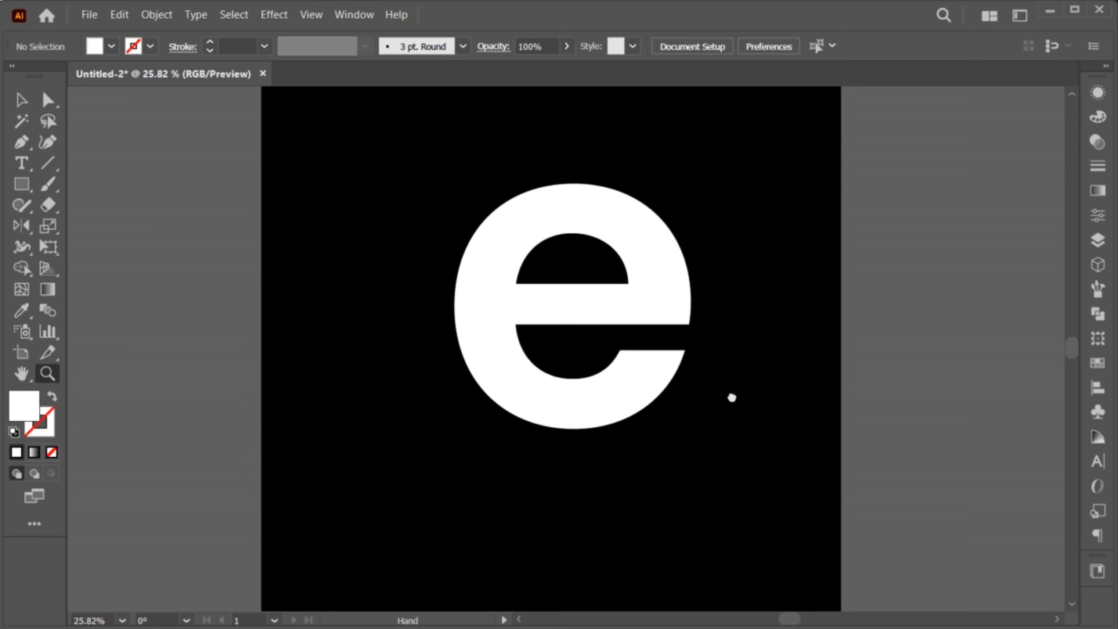
key("v")
left_click_drag(637, 317, 624, 324)
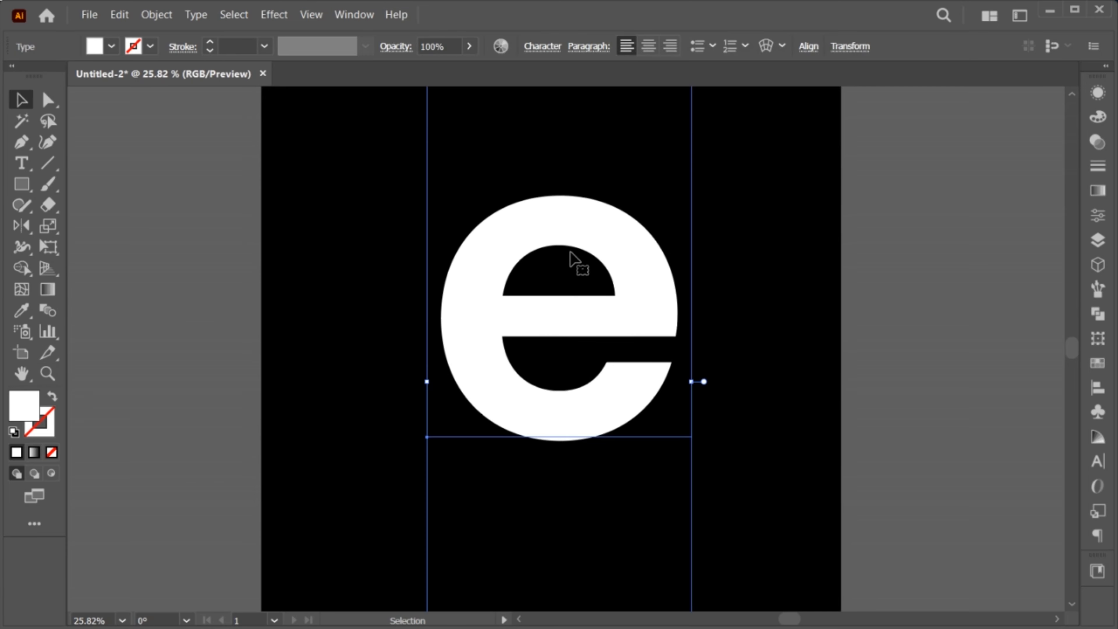
Convert the letter "e" to outlines and enlarge the outlined shape proportionally about its centre
right_click(528, 214)
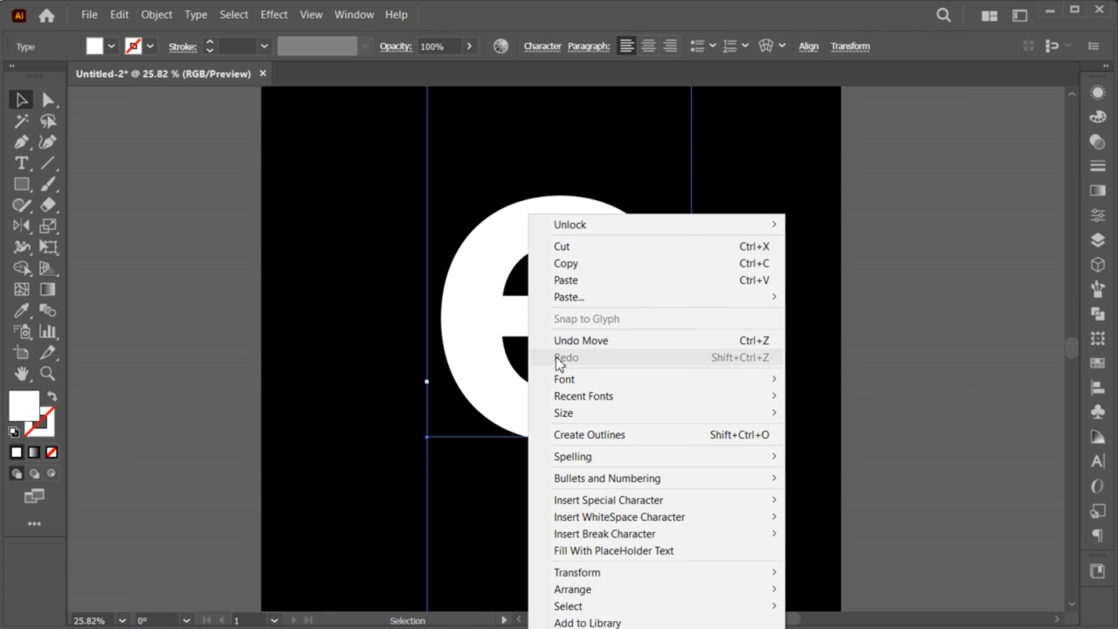
left_click(630, 449)
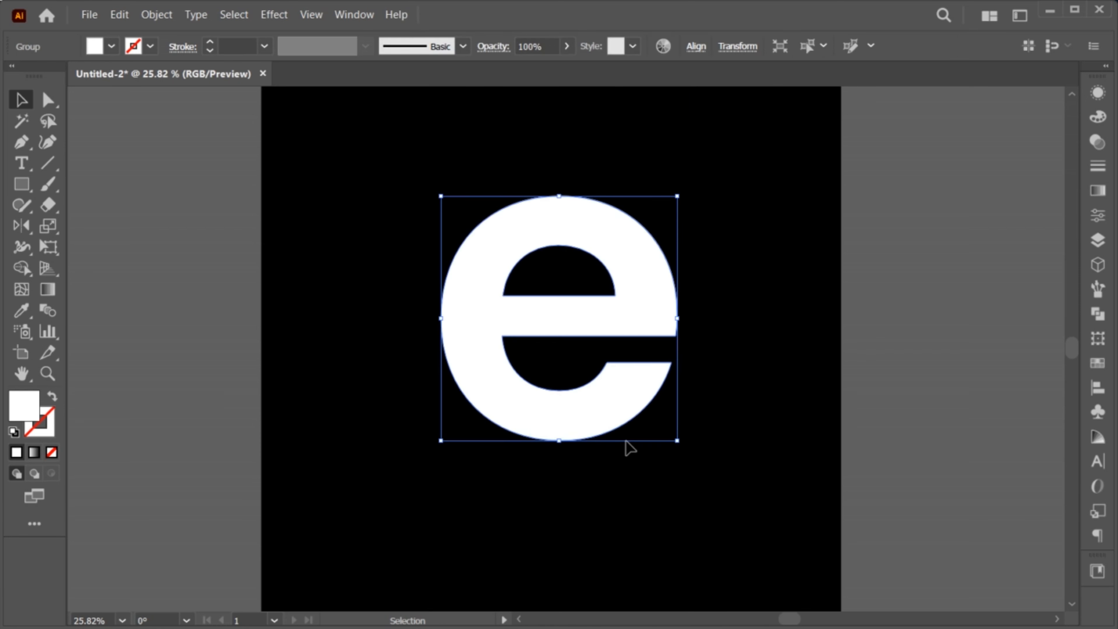
left_click_drag(560, 444, 569, 471)
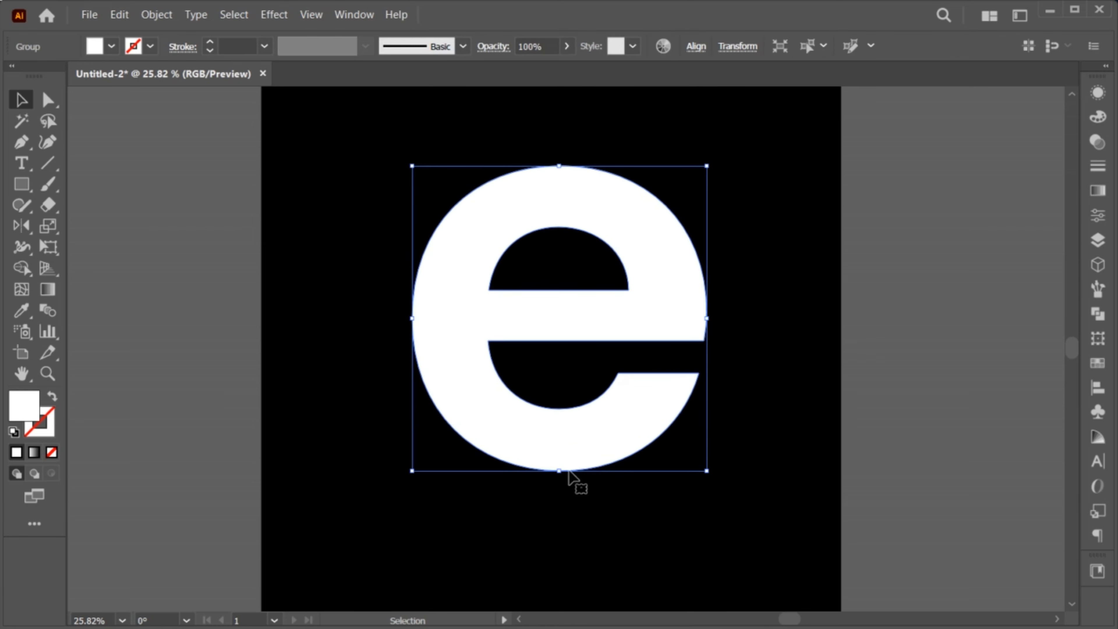
Offset the path of the outlined "e" by 28 px with miter joins and a miter limit of 4
left_click(153, 18)
mouse_move(221, 400)
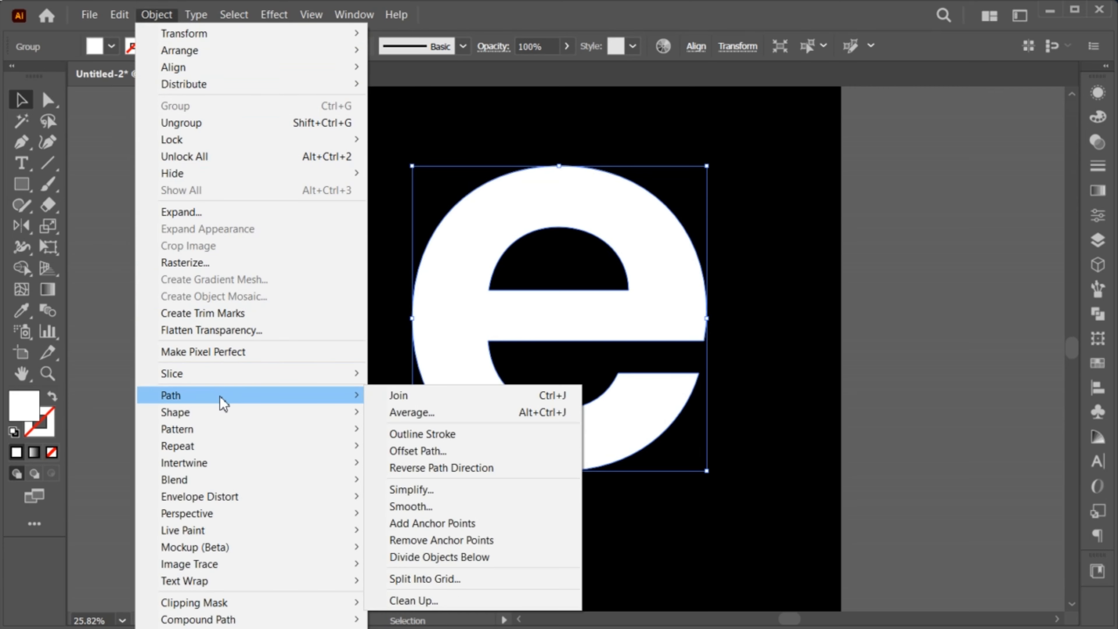
left_click(465, 451)
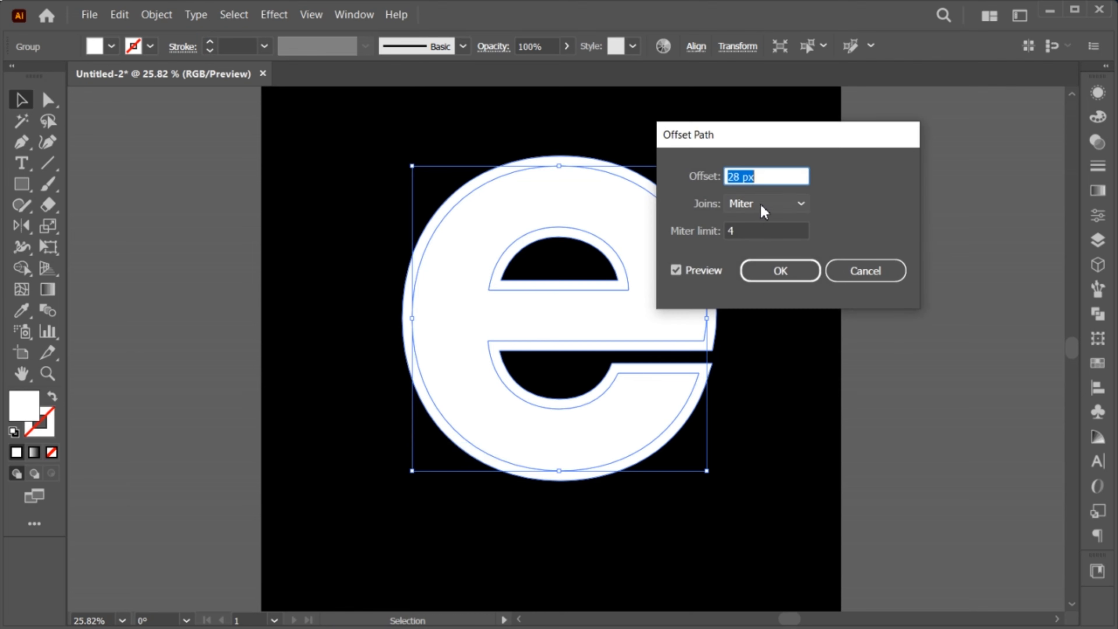
key("Tab")
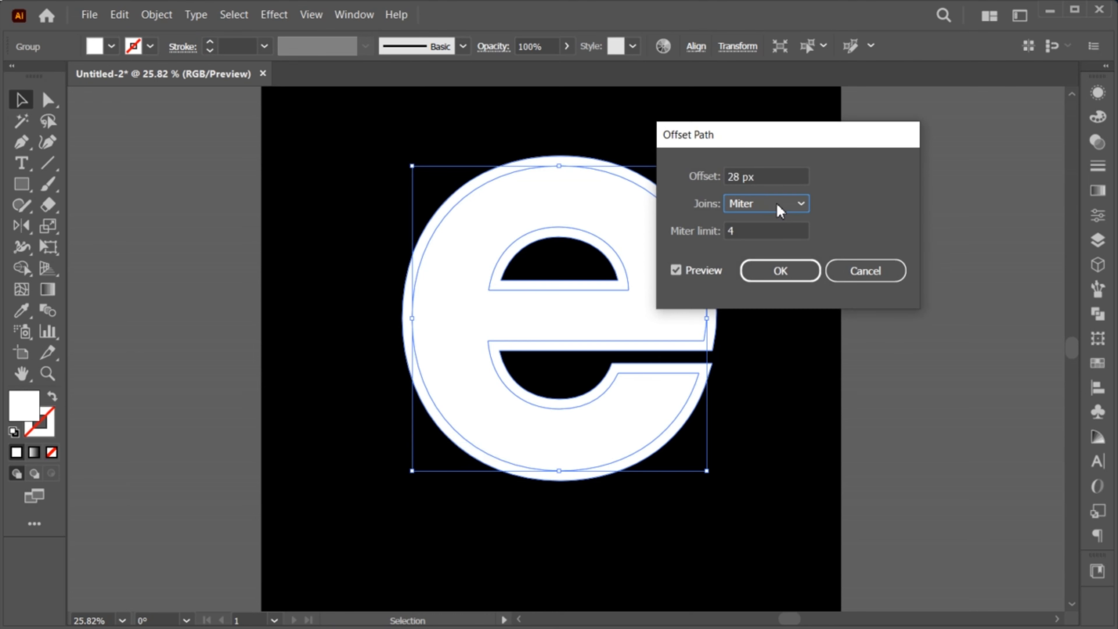
left_click(780, 272)
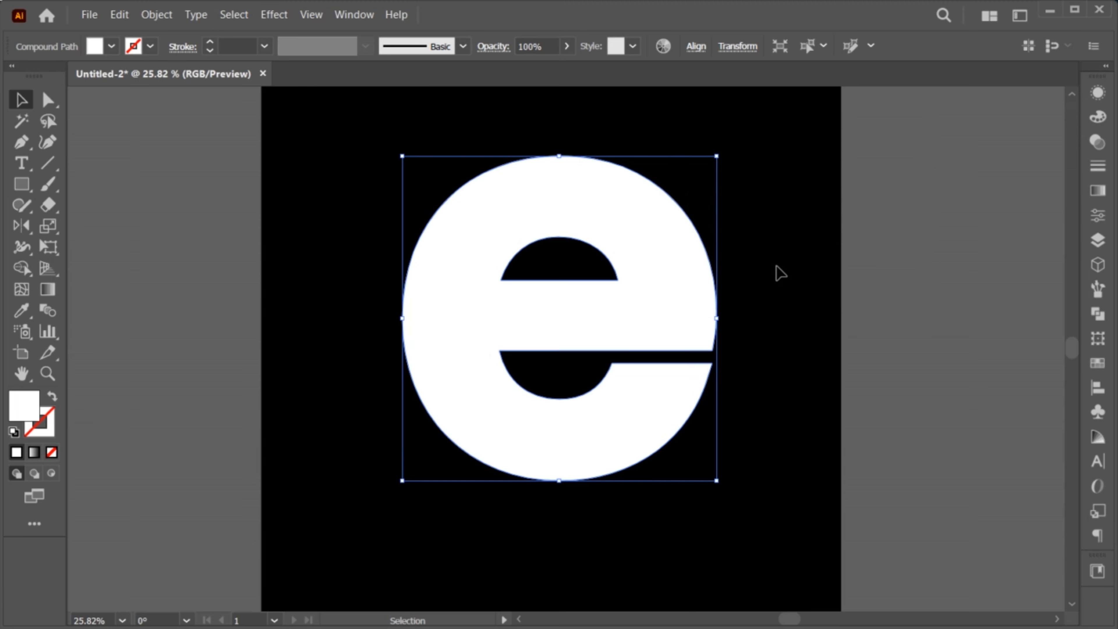
Cut the offset "e" path and paste it in front of the original letter
left_click(126, 17)
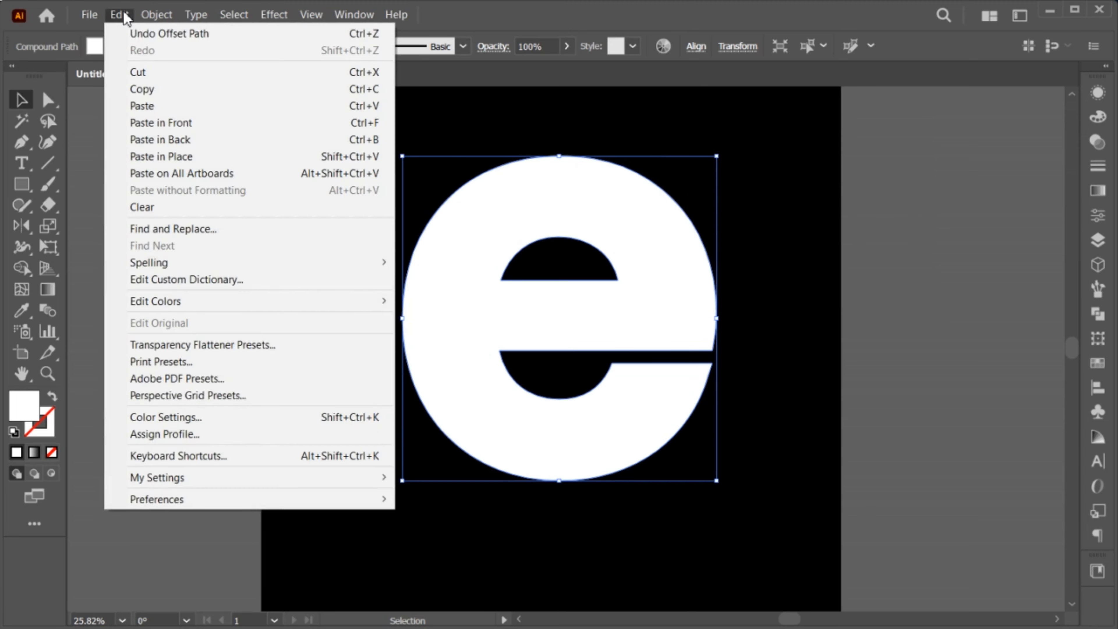
left_click(145, 73)
left_click(119, 14)
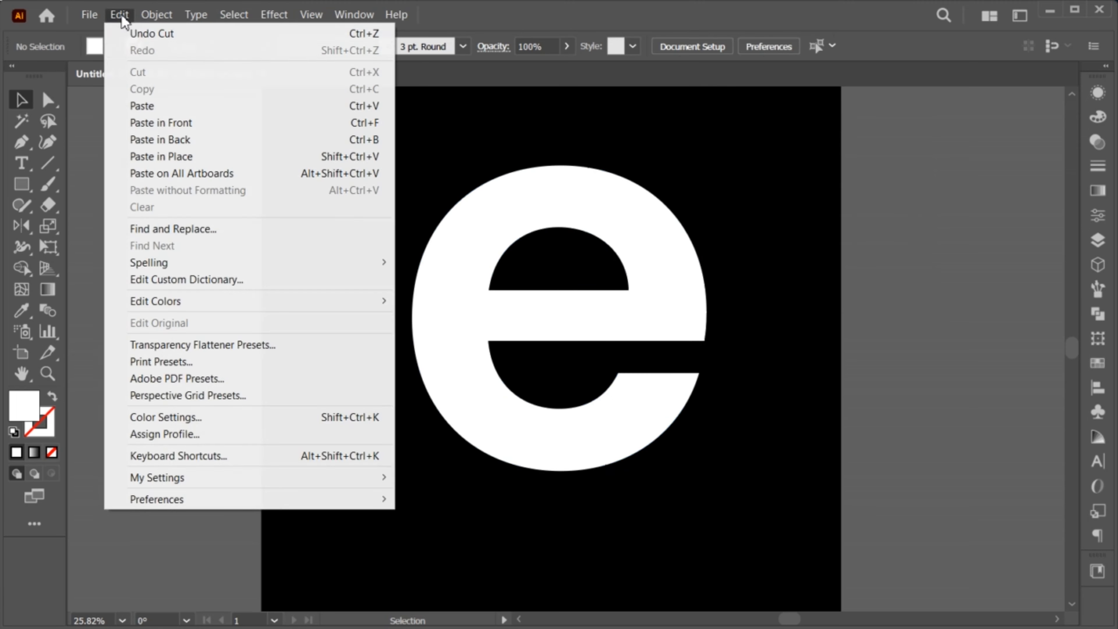
left_click(210, 124)
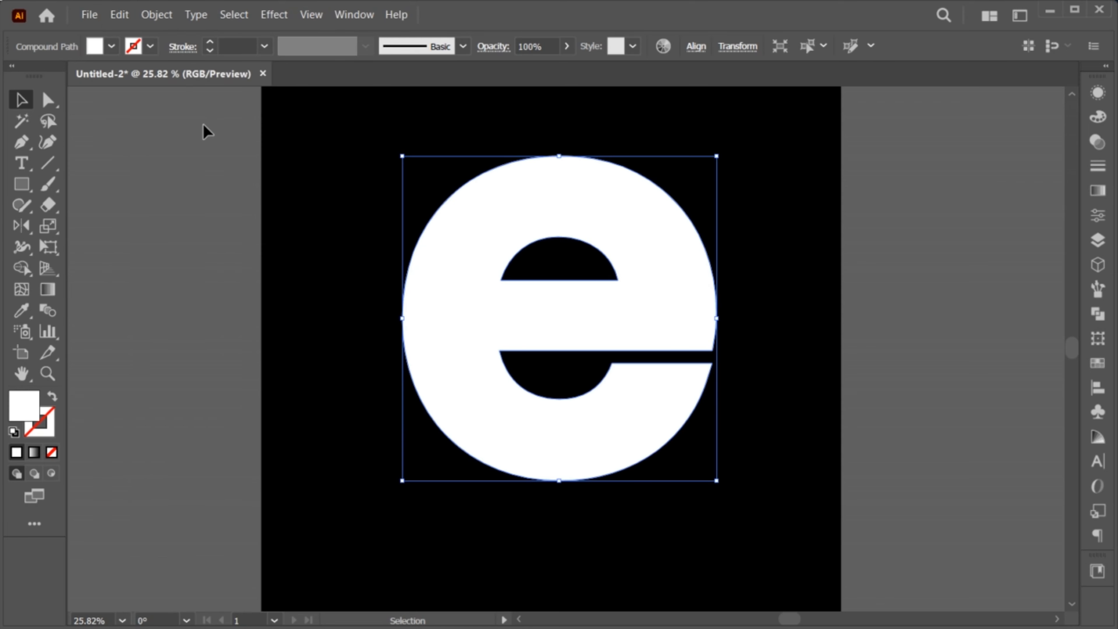
Erase the right half of the offset "e" with a rectangular Eraser area ending at its vertical centre line, then deselect it
left_click(48, 205)
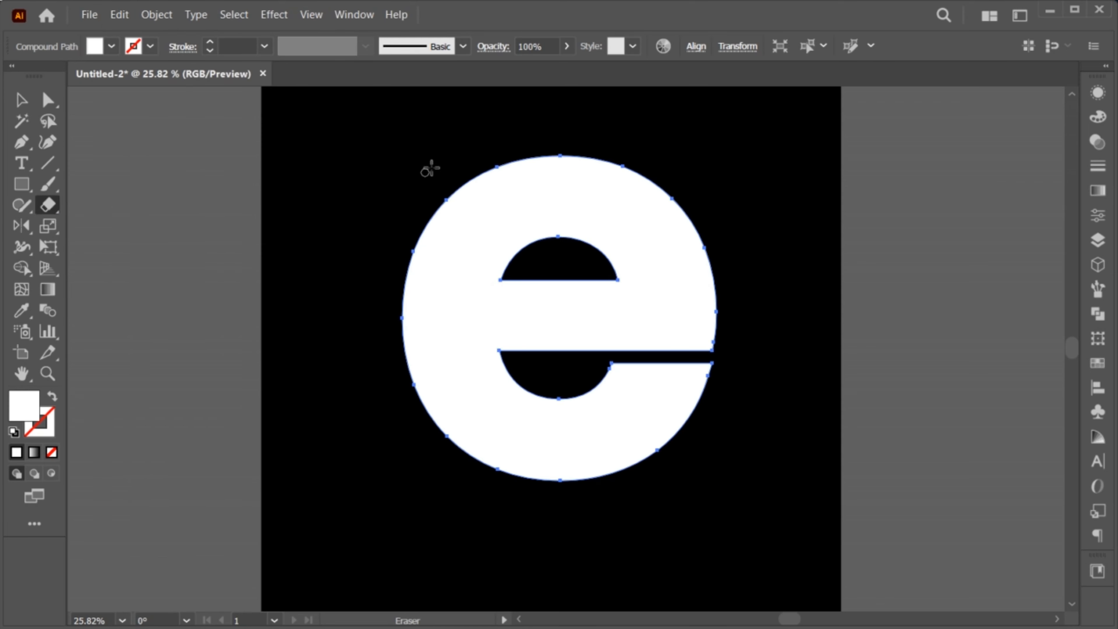
mouse_move(727, 149)
left_mouse_down()
mouse_move(611, 450)
mouse_move(559, 535)
left_mouse_up()
left_click(22, 102)
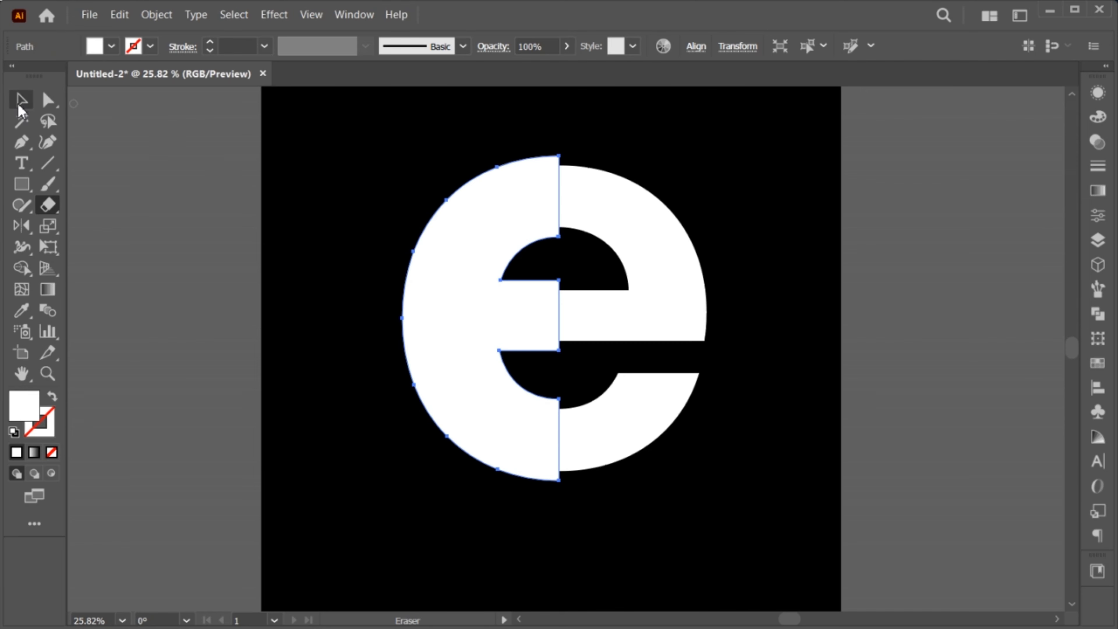
left_click(349, 340)
key("ctrl+minus")
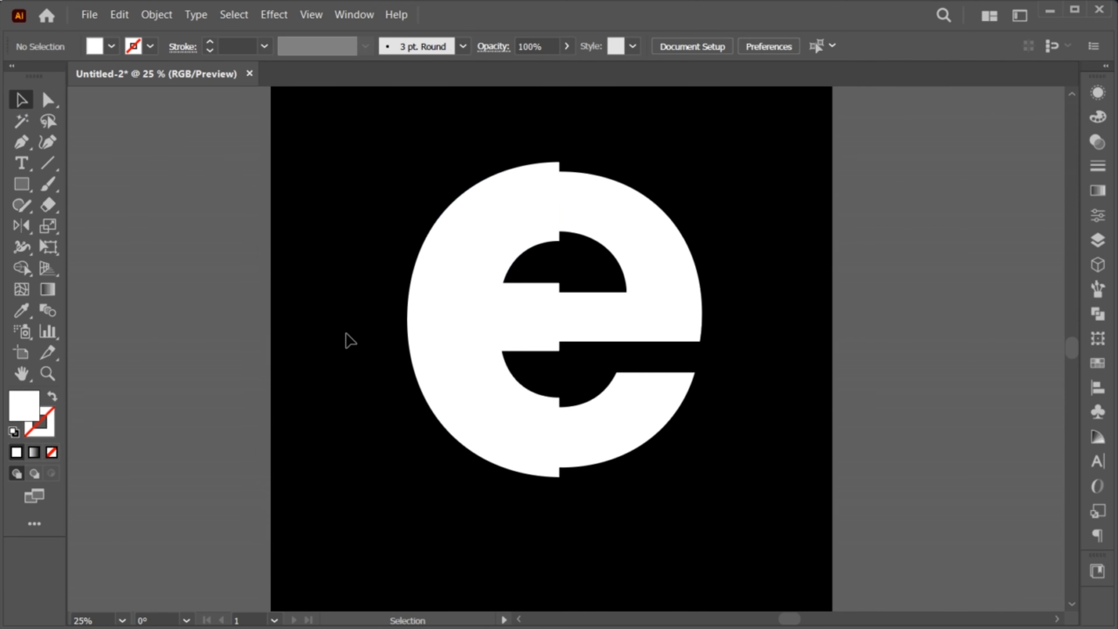
Place the close-up-beautiful-asian-girl-portrait image over the letter "e", covering its left half
left_click(83, 14)
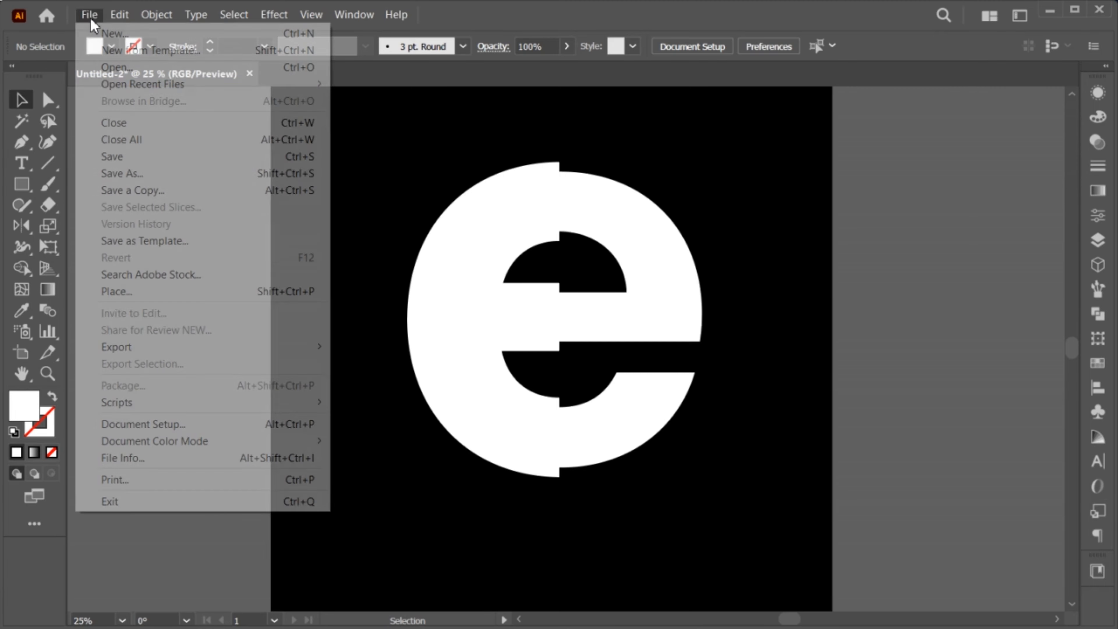
left_click(153, 299)
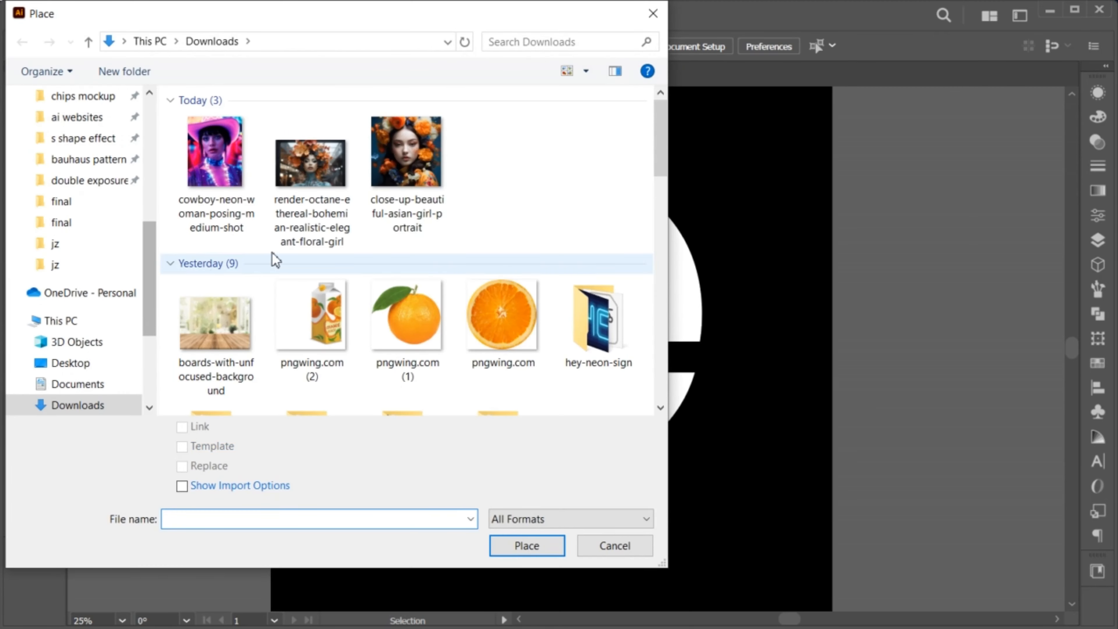
left_click(404, 152)
left_click(502, 535)
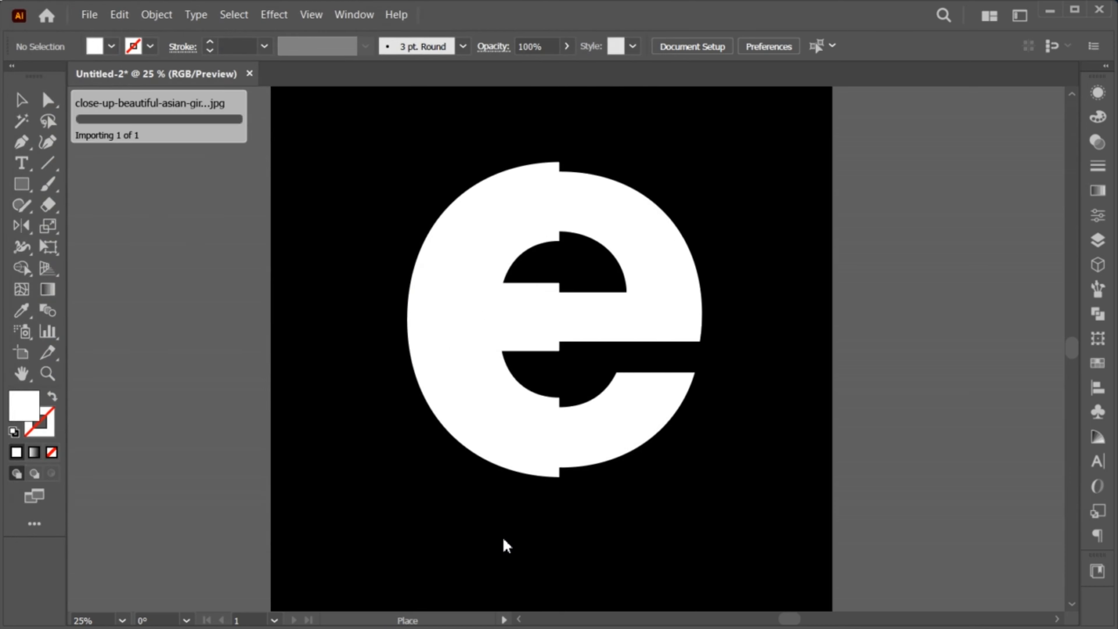
left_click_drag(347, 158, 664, 474)
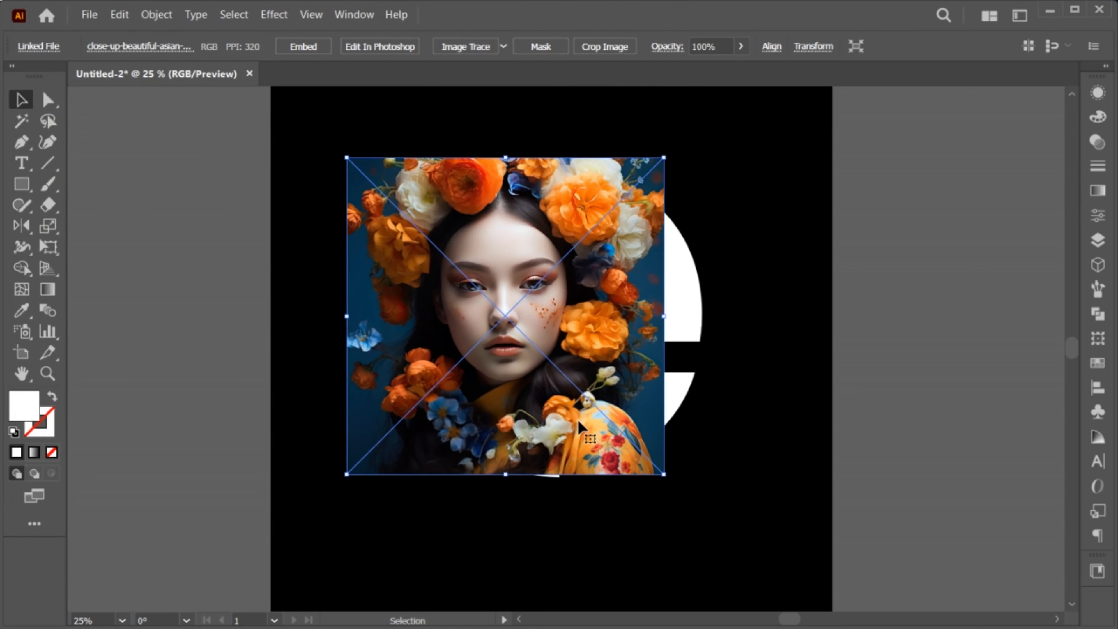
left_click_drag(525, 308, 519, 318)
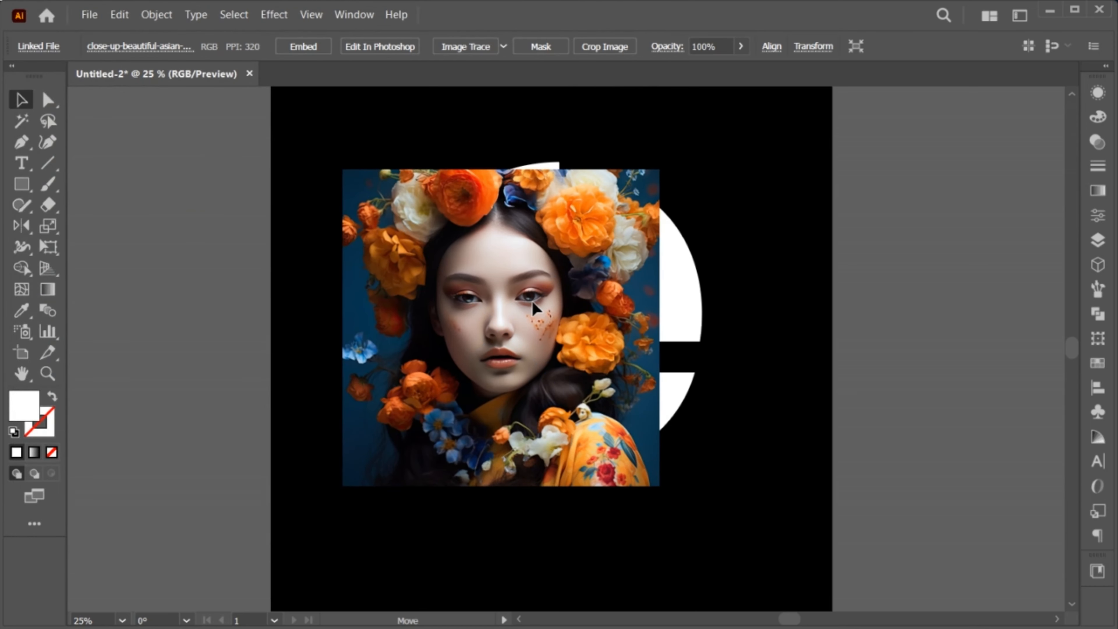
Send the portrait image backward behind the offset left half of the "e", then enlarge it slightly and adjust its position
right_click(461, 230)
mouse_move(546, 467)
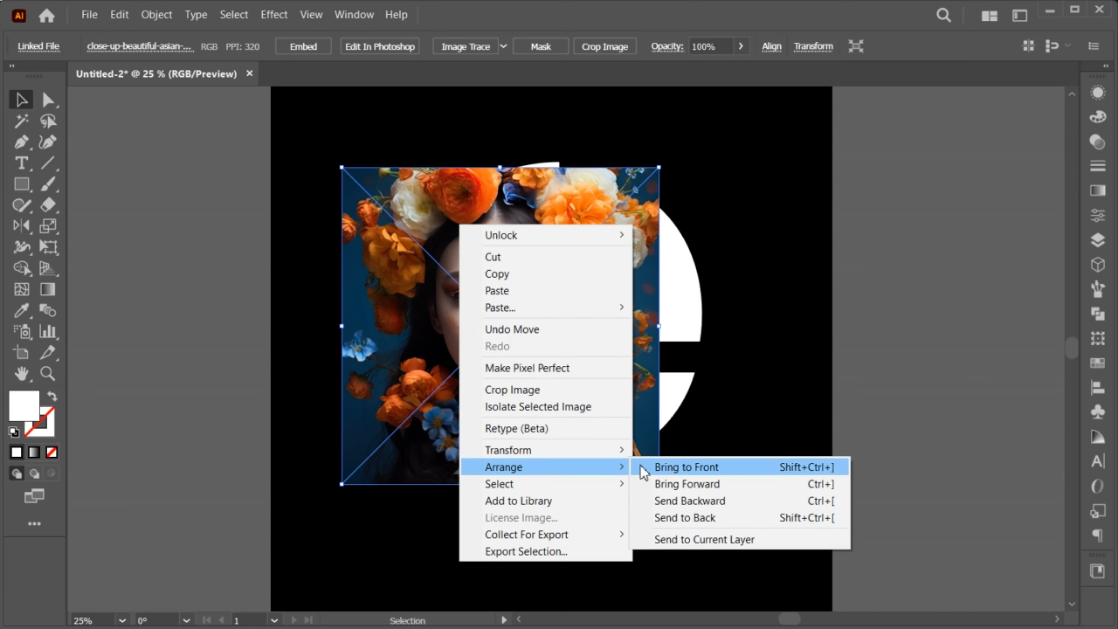
left_click(681, 502)
left_click_drag(599, 382, 591, 373)
left_click_drag(498, 480, 498, 491)
left_click_drag(435, 460, 444, 460)
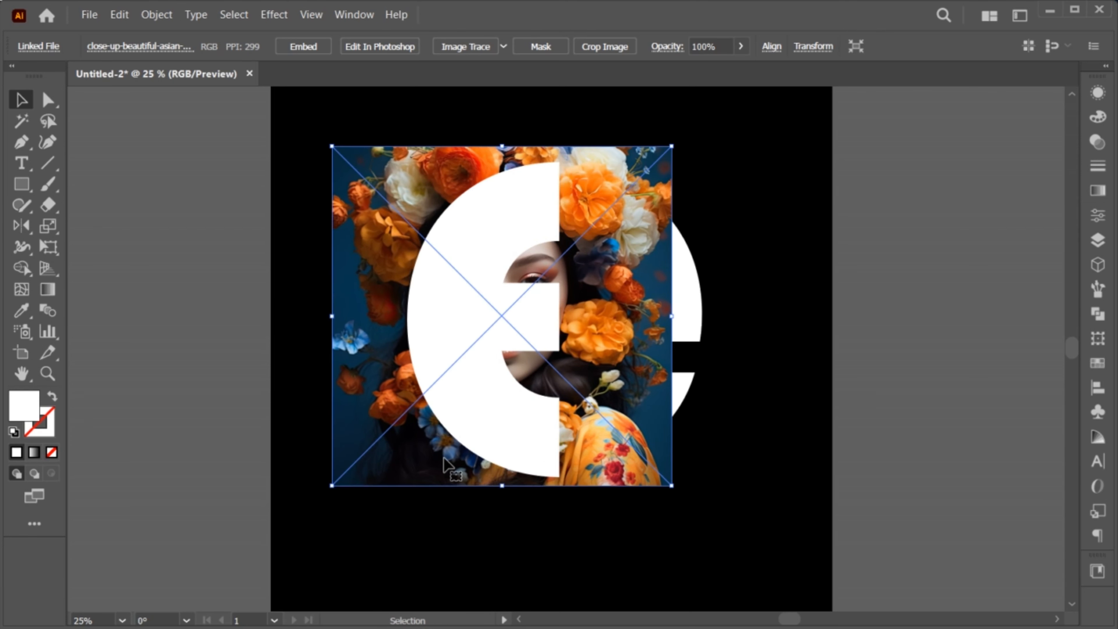
Make a clipping mask from the portrait image and the left half of the "e"
left_click(472, 218, "shift")
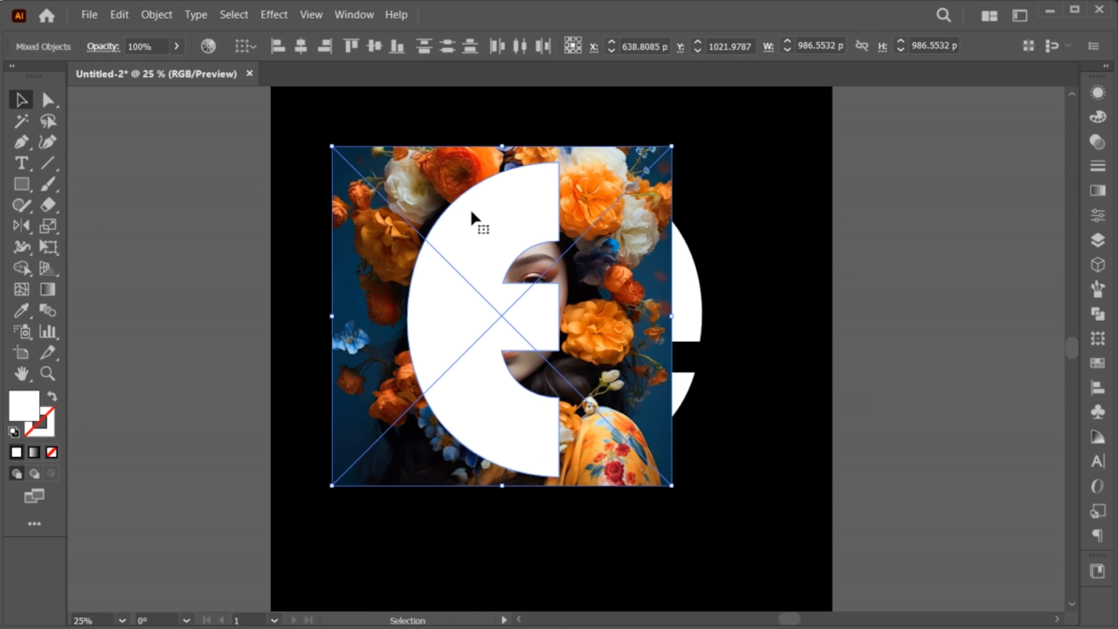
left_click(157, 14)
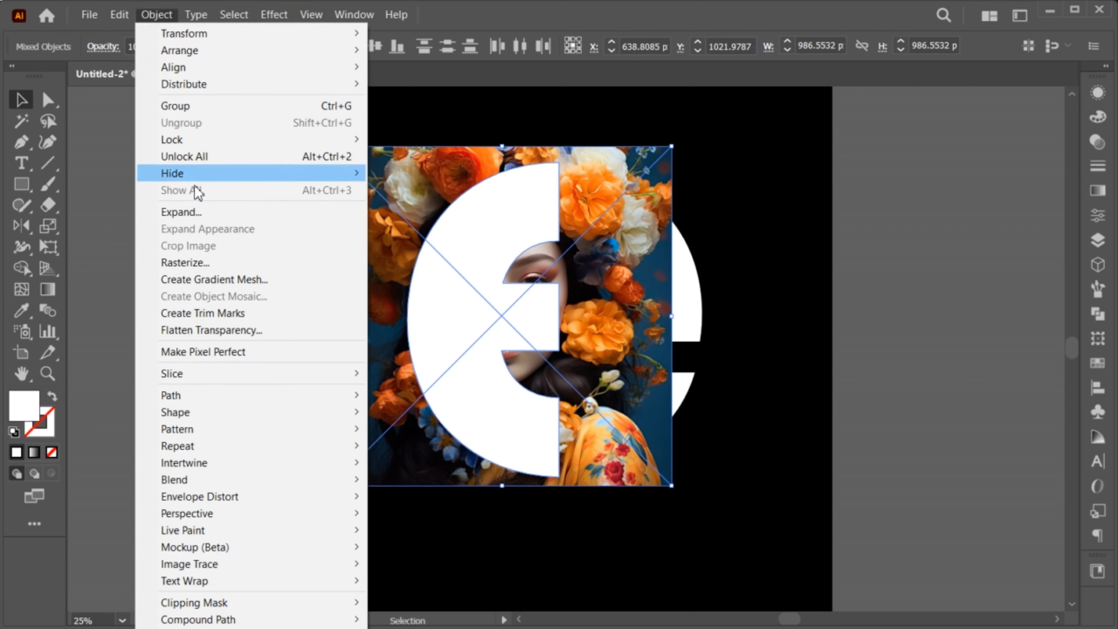
mouse_move(263, 598)
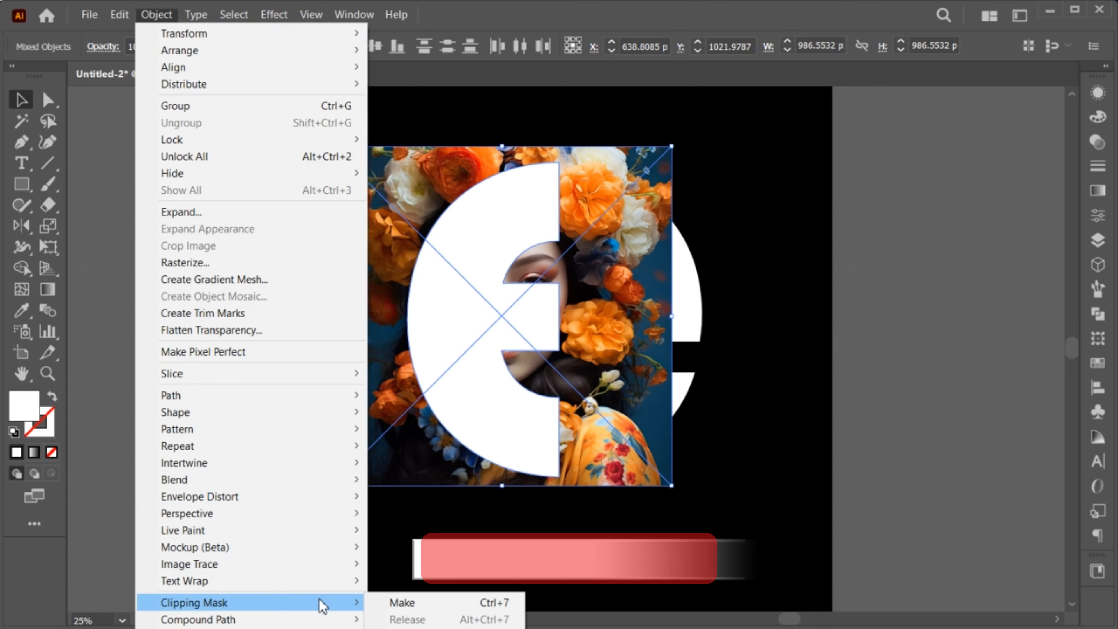
left_click(403, 602)
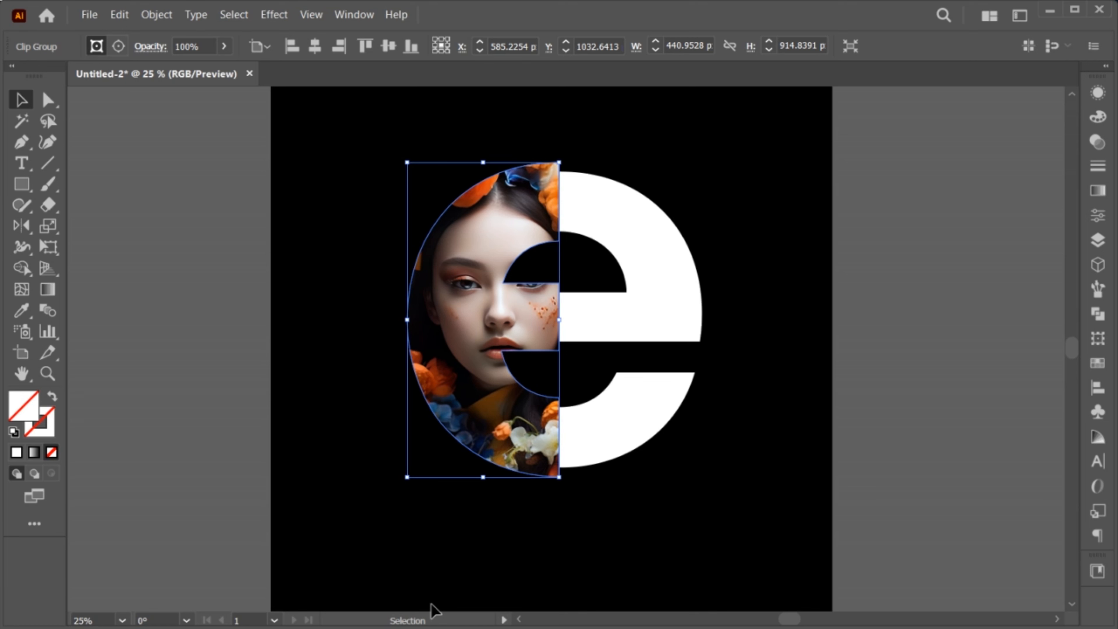
Isolate the clip group, shift the portrait slightly inside the left half of the "e", and exit isolation mode
double_click(465, 412)
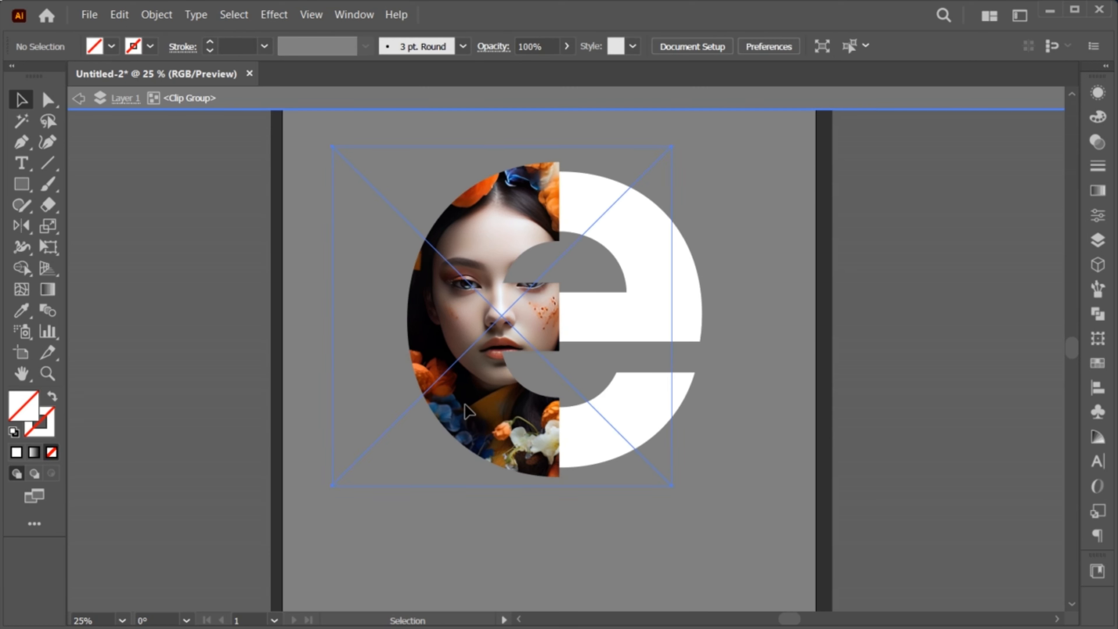
left_click(460, 418)
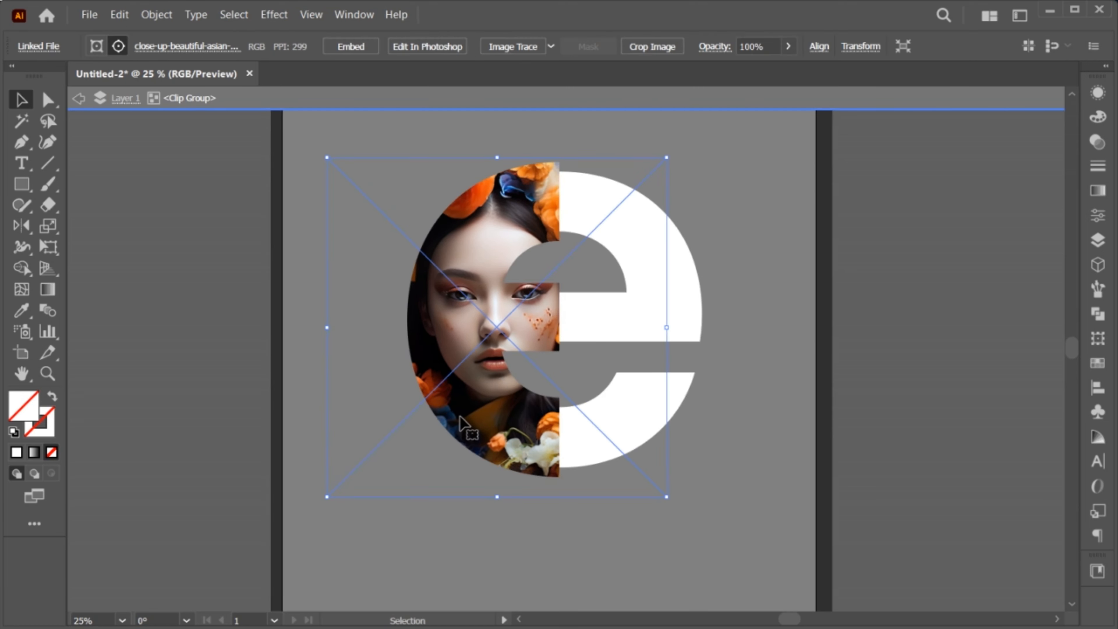
left_click(80, 100)
left_click(79, 100)
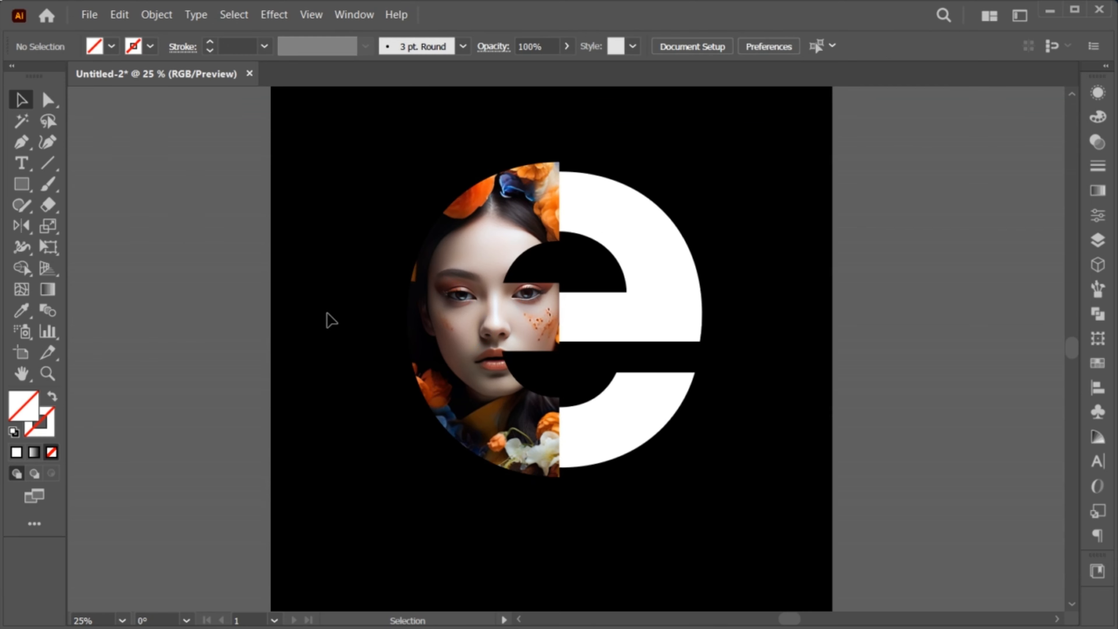
Copy the portrait clip group and paste the copy in front of it
scroll(495, 423, "down", 4)
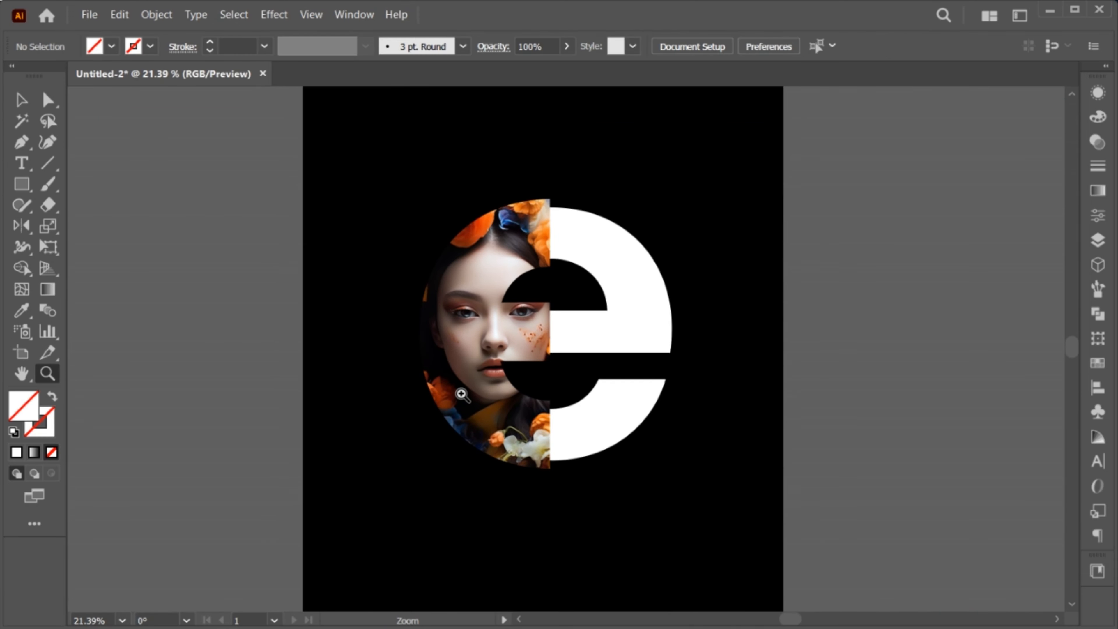
left_click(441, 313)
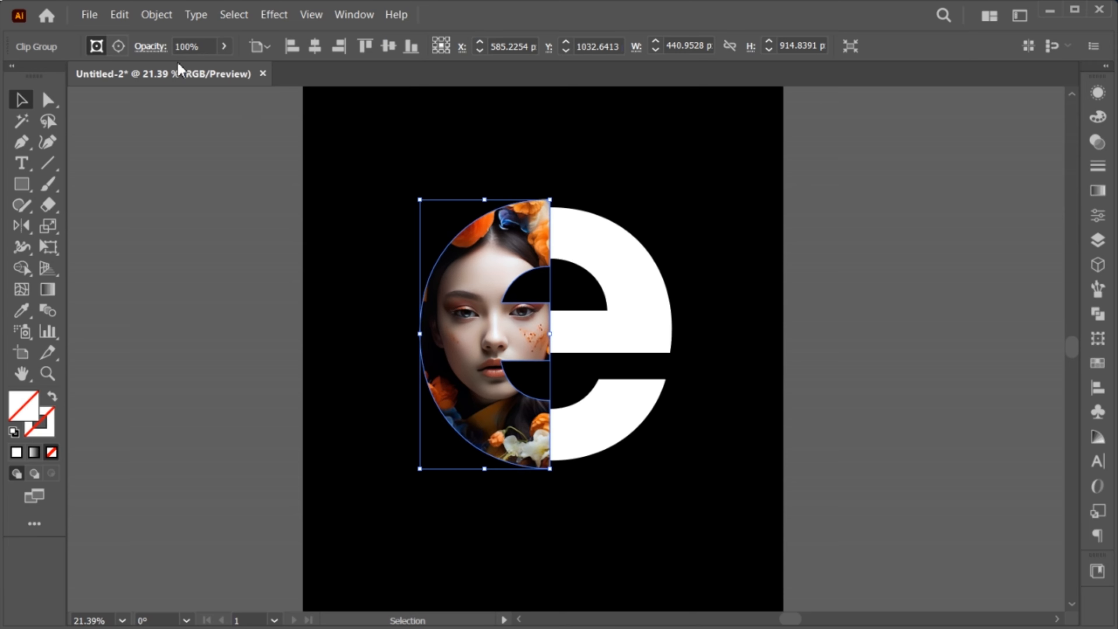
left_click(118, 14)
left_click(159, 87)
left_click(120, 15)
left_click(160, 120)
Set the pasted clip group's blend mode to Overlay with 80% opacity, then deselect it
left_click(1096, 143)
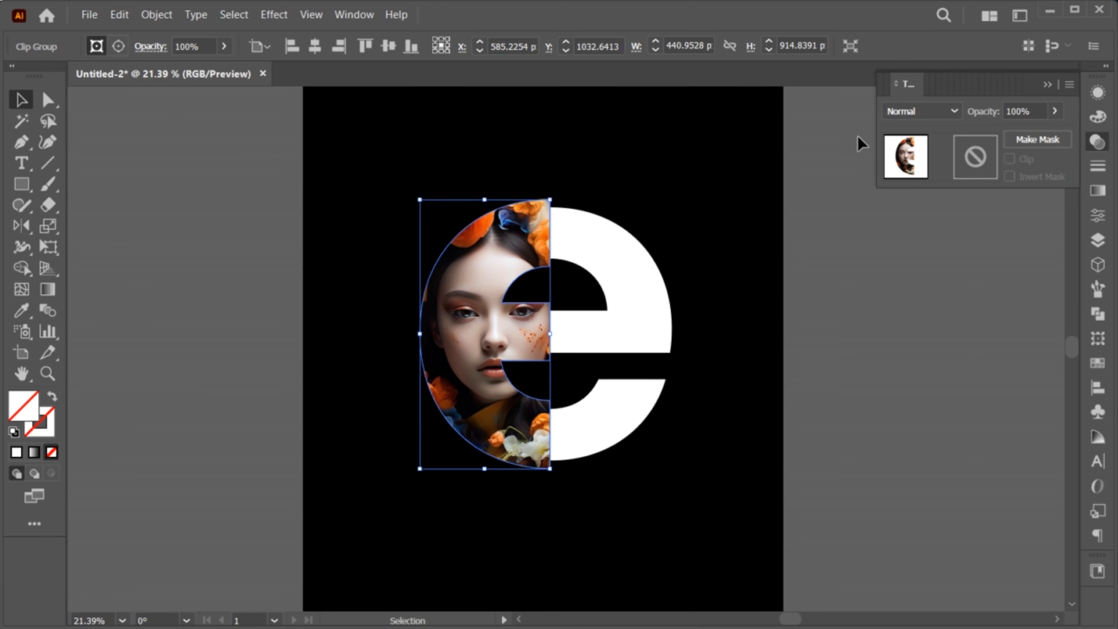
left_click(358, 15)
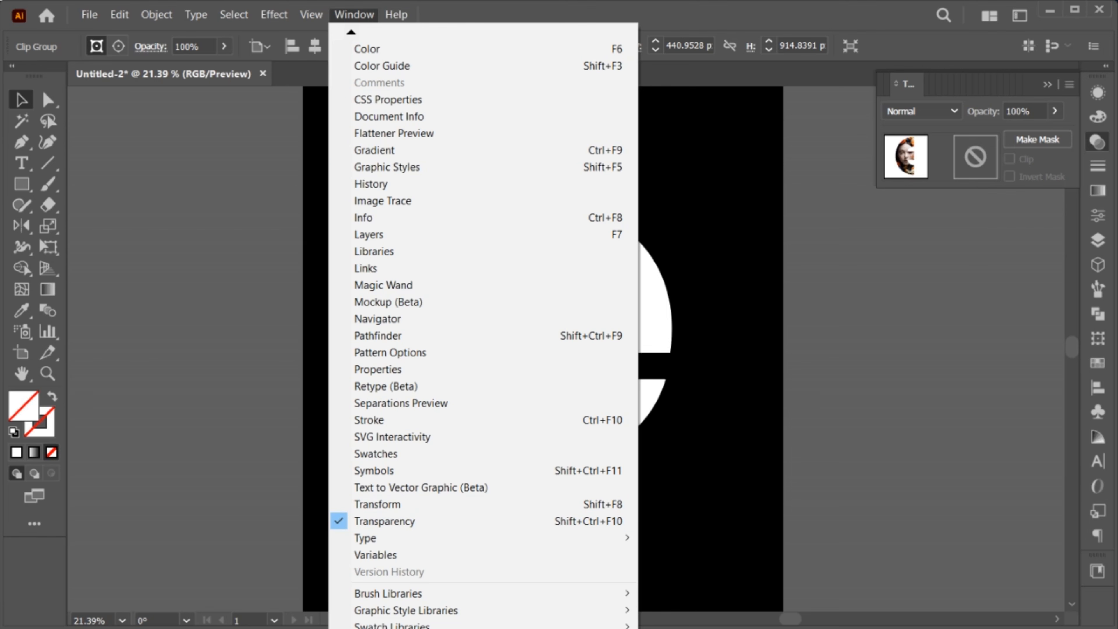
left_click(360, 17)
left_click(952, 111)
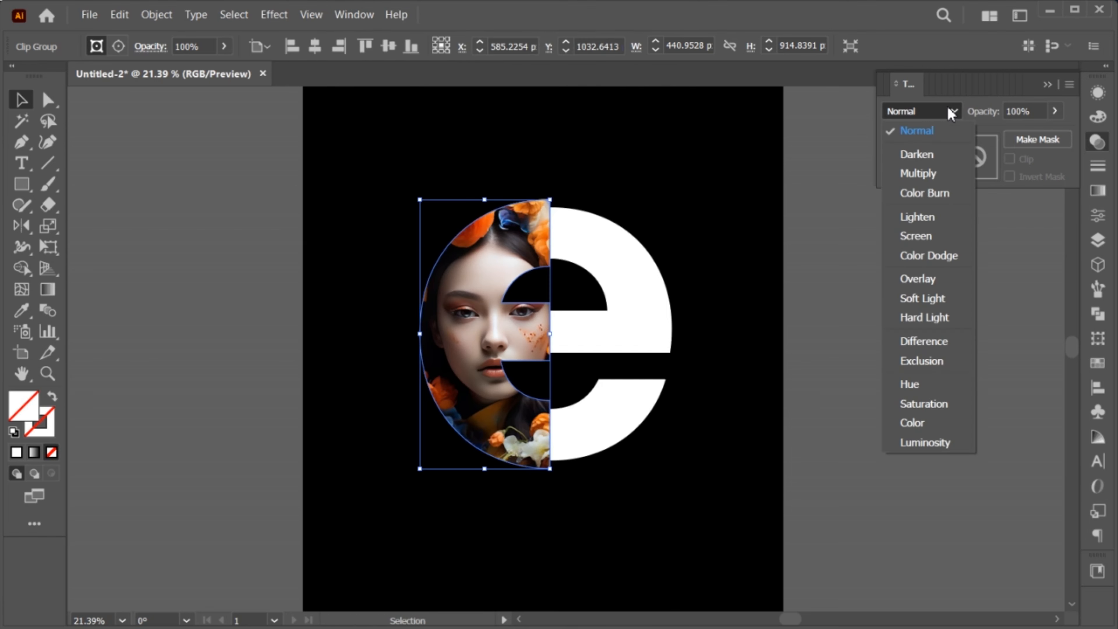
left_click(943, 280)
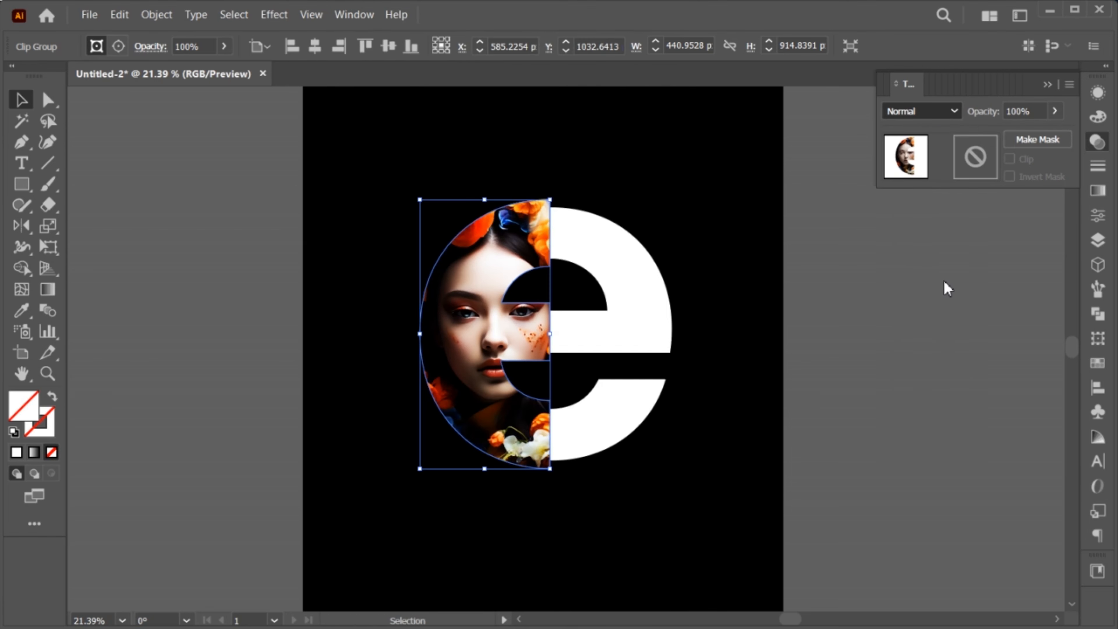
left_click(1054, 112)
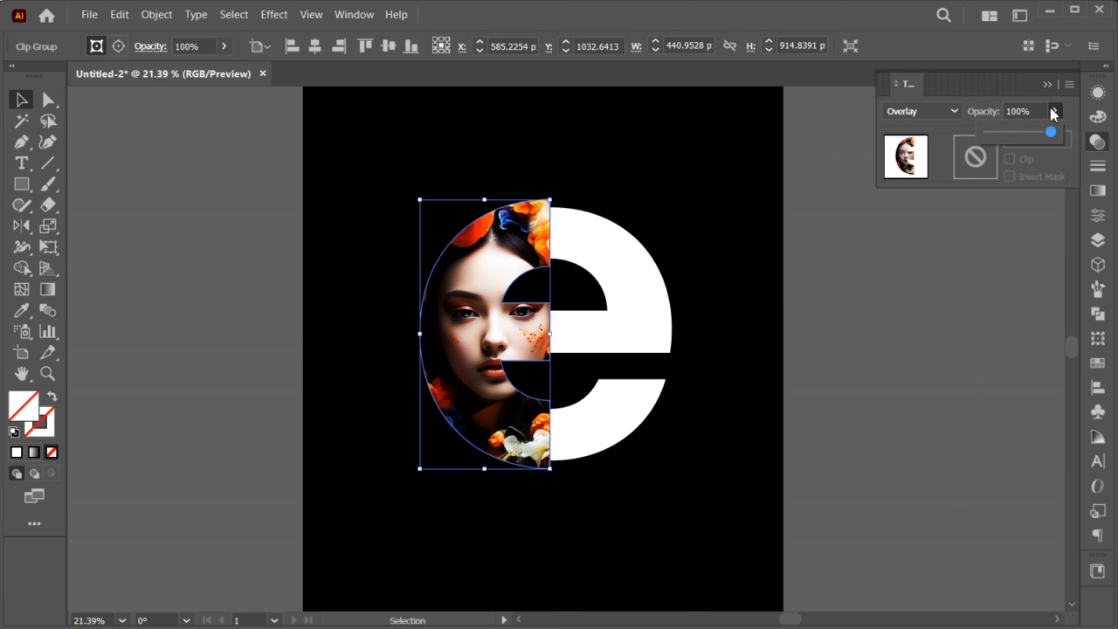
left_click_drag(1050, 133, 1038, 132)
left_click(1047, 84)
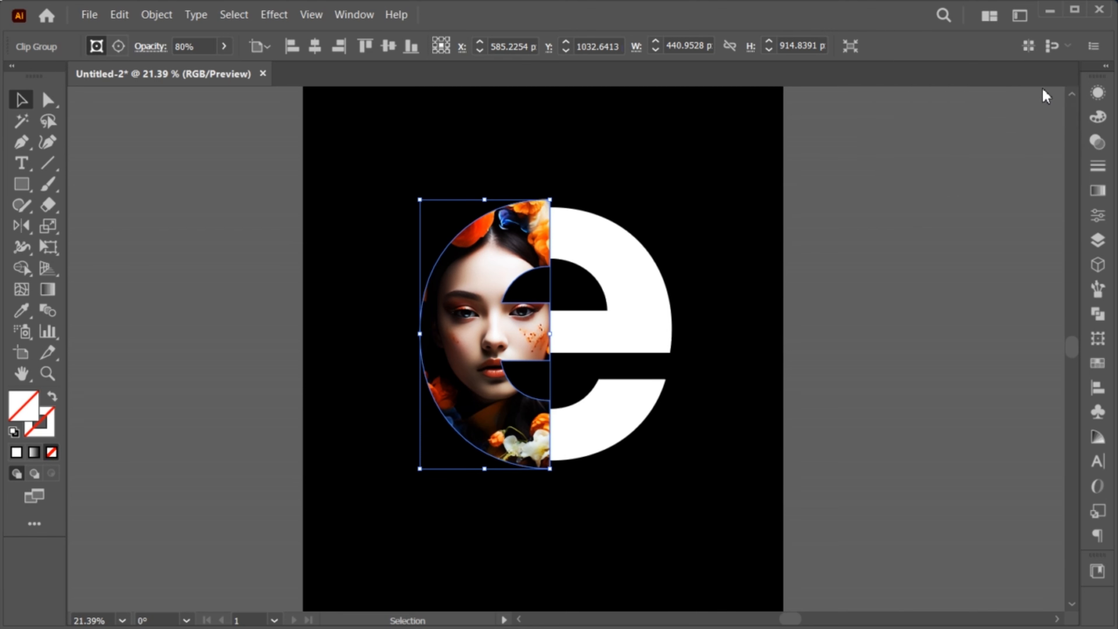
left_click(506, 531)
Add the text "fashion" above the letter "e" and enlarge it to roughly the letter's width
scroll(531, 533, "down", 2)
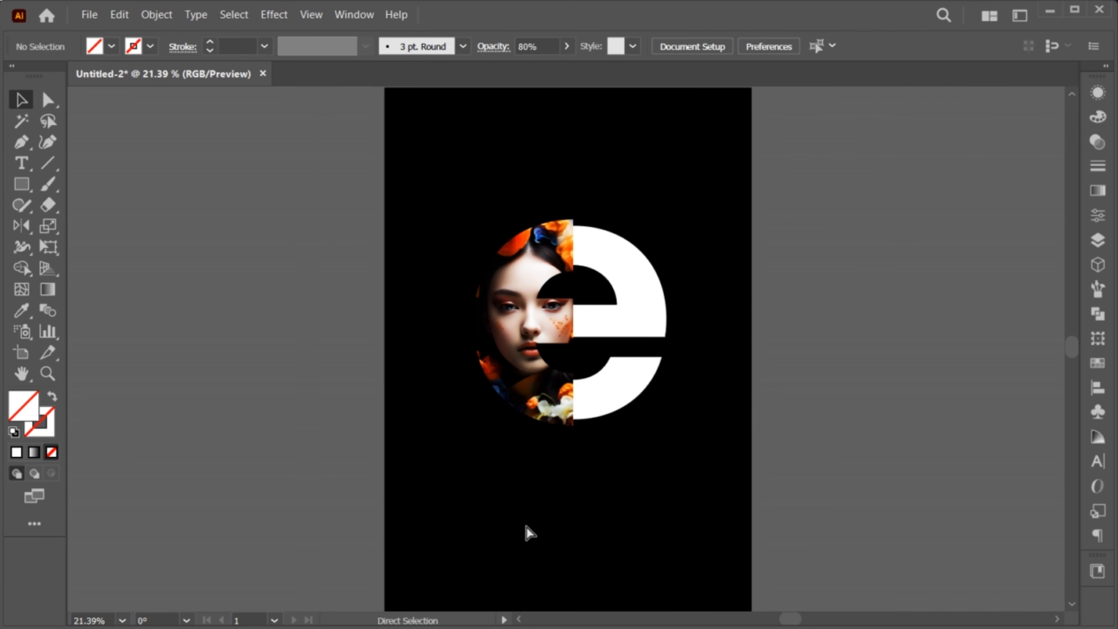
left_click(19, 168)
left_click(484, 161)
key("BackSpace")
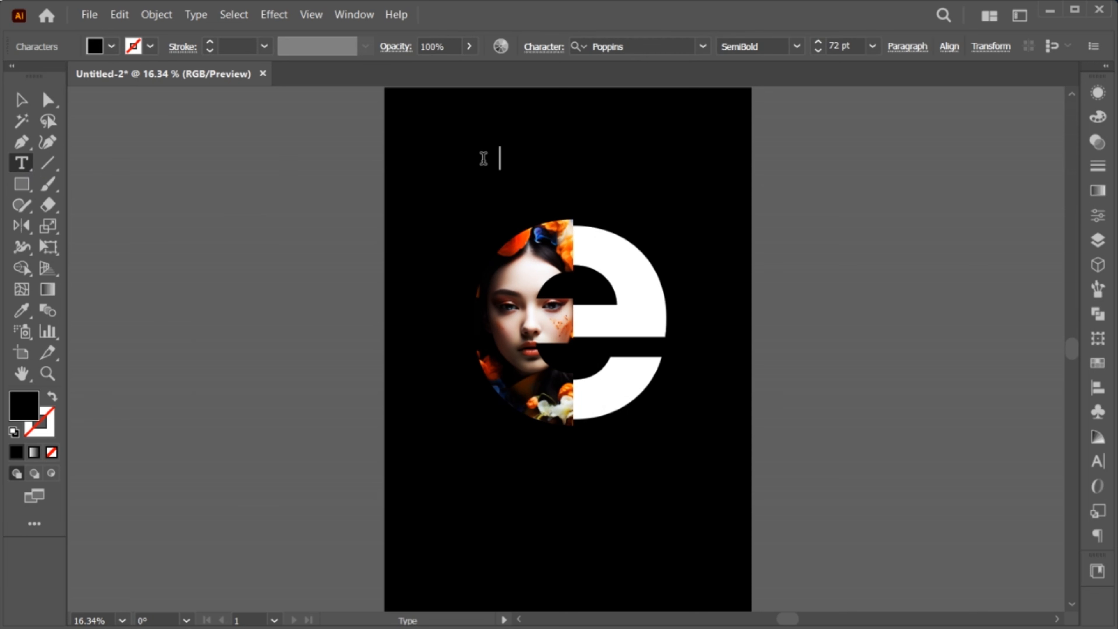
key("Escape")
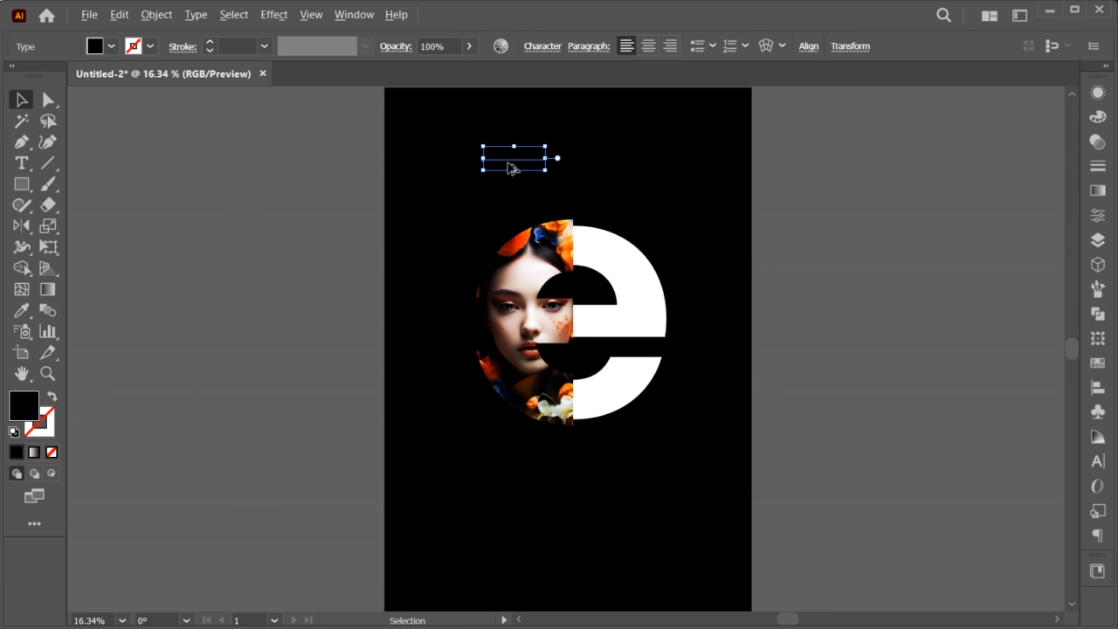
left_click_drag(512, 171, 516, 196)
left_click_drag(483, 150, 559, 168)
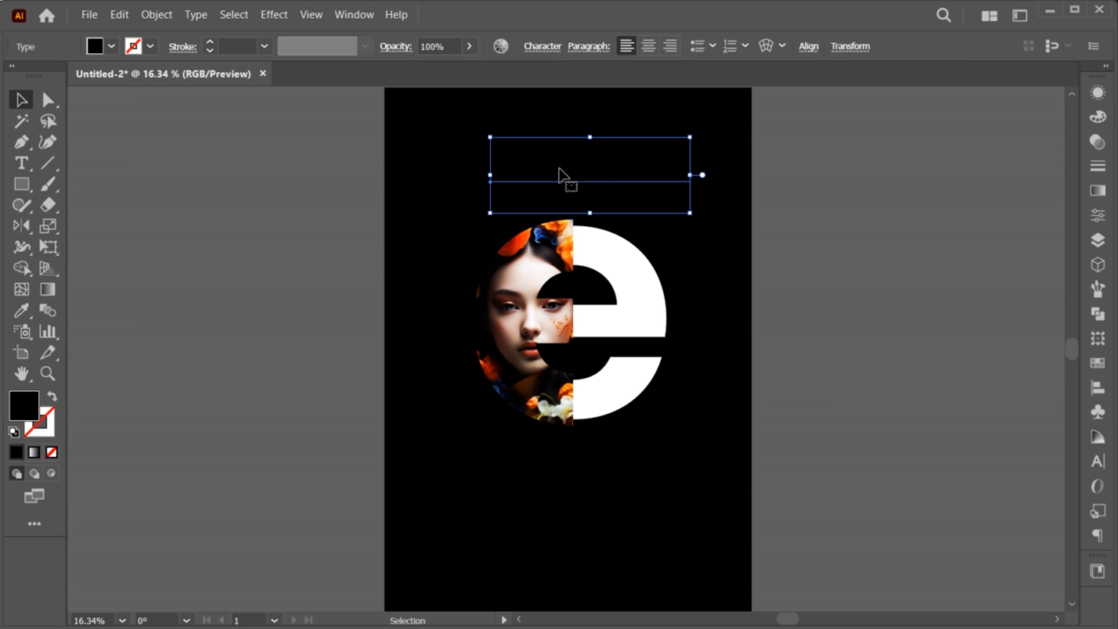
Set the fill colour of the "fashion" text to white (ffffff)
double_click(24, 406)
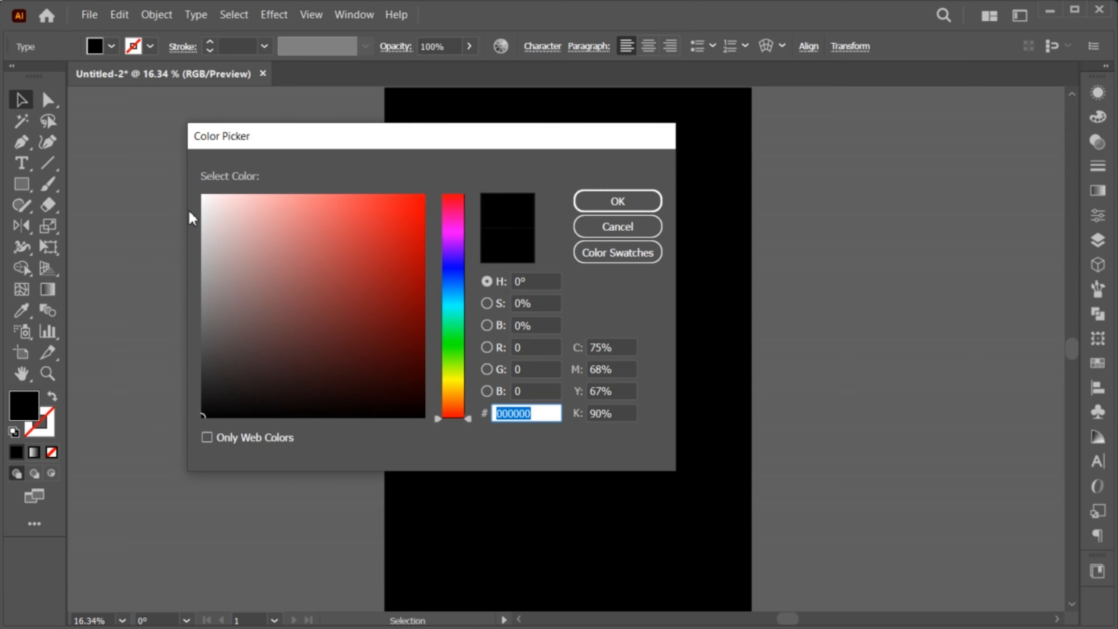
type("ffffff")
left_click(612, 201)
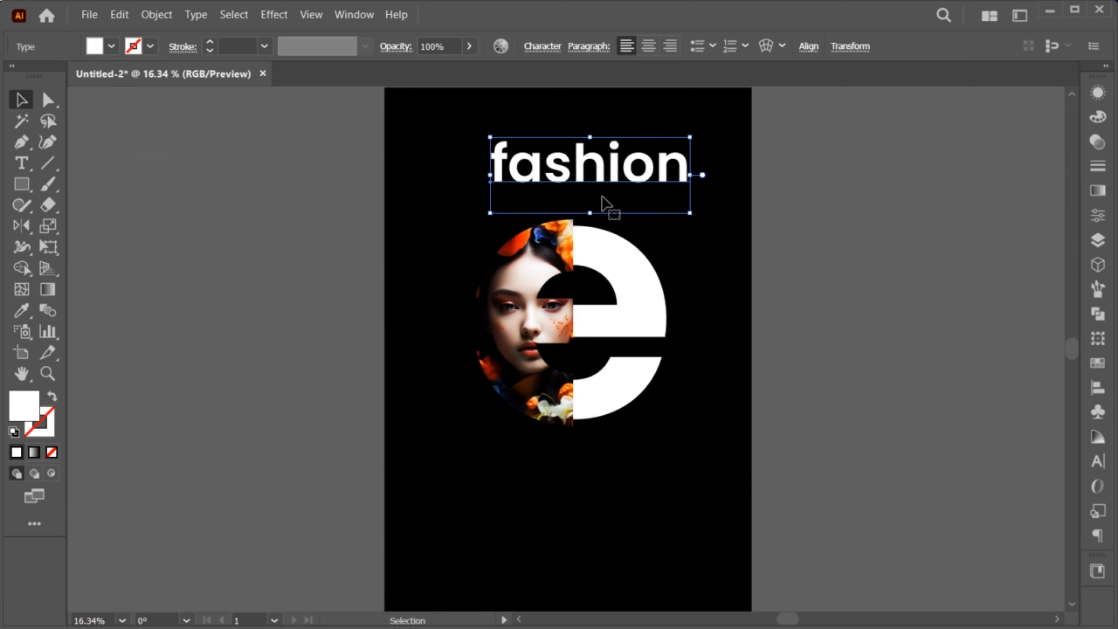
Change the "fashion" text to uppercase and reposition it above the letter "e"
left_click(201, 18)
mouse_move(282, 260)
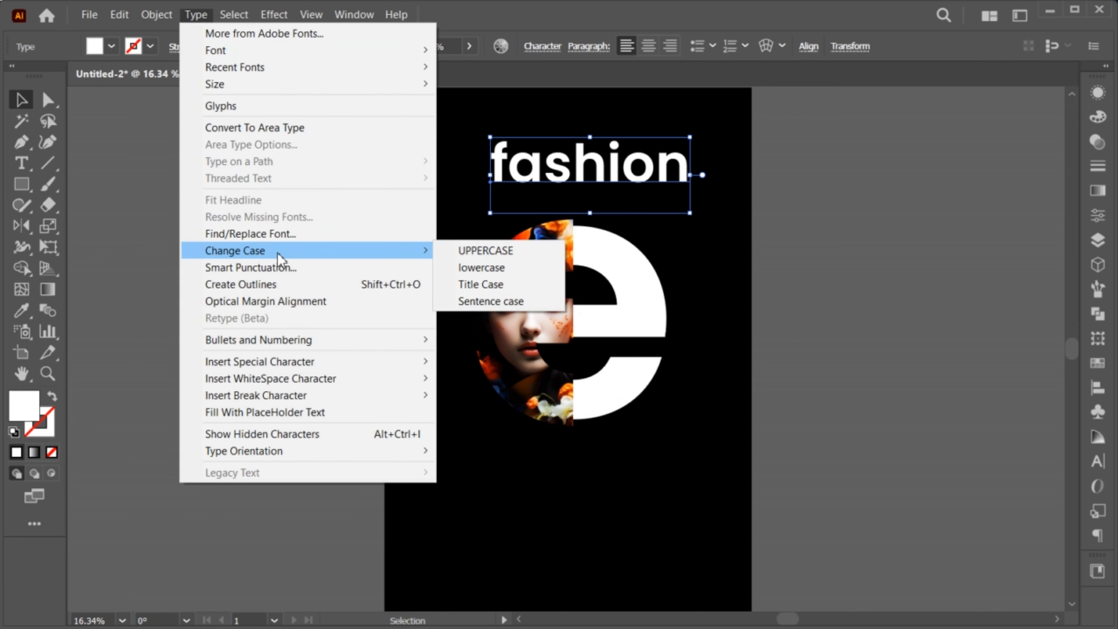
left_click(503, 248)
left_click_drag(575, 202, 545, 203)
left_click_drag(701, 304, 698, 316)
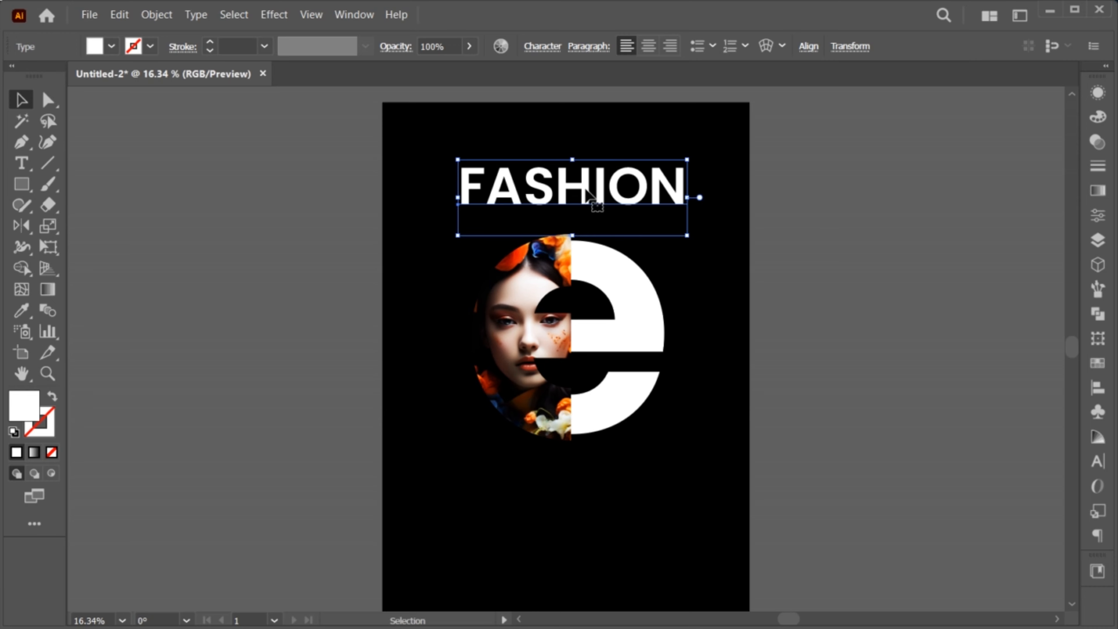
left_click_drag(586, 190, 586, 194)
Change the font of the whole "FASHION" text to Gotham Black
double_click(574, 188)
key("ctrl+a")
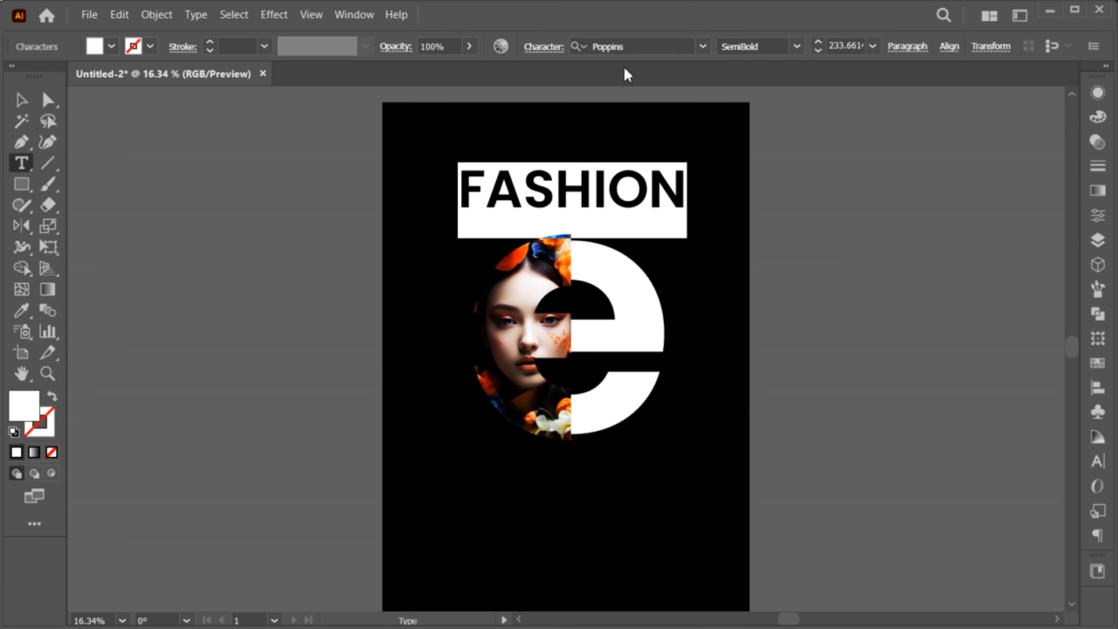
left_click(629, 46)
type("gotham")
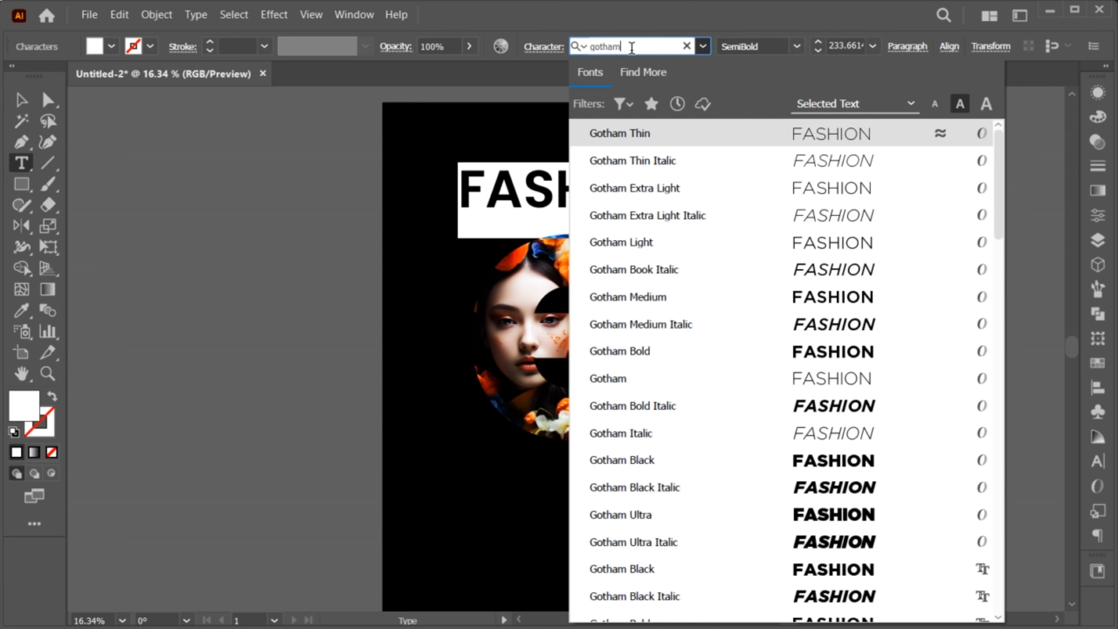
left_click(657, 461)
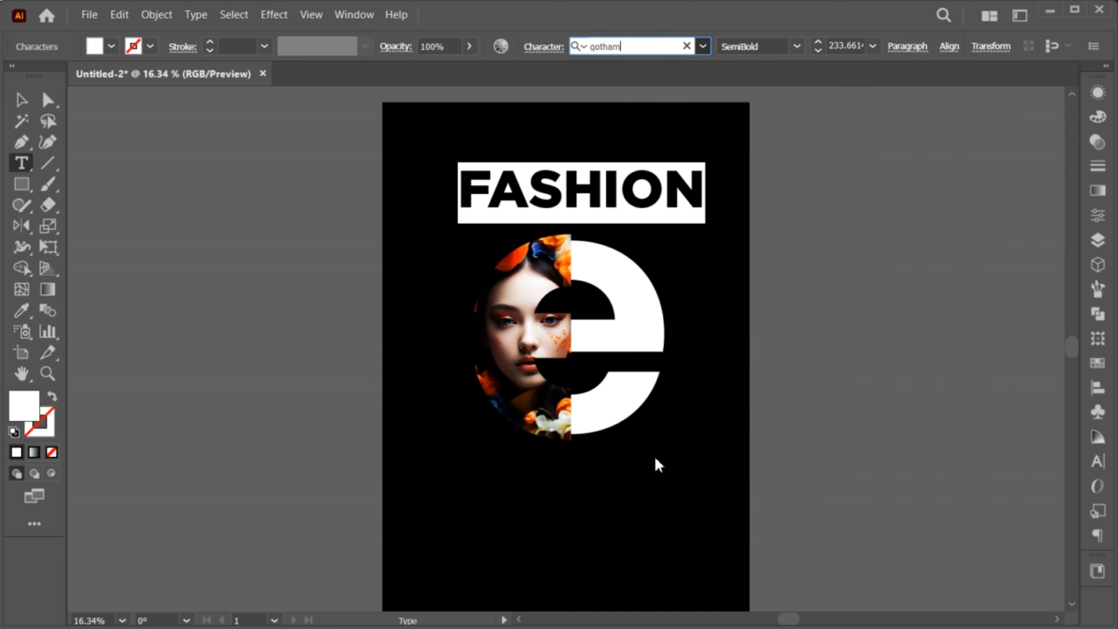
key("Escape")
Scale the "FASHION" heading down slightly above the letter "e"
left_click(565, 222)
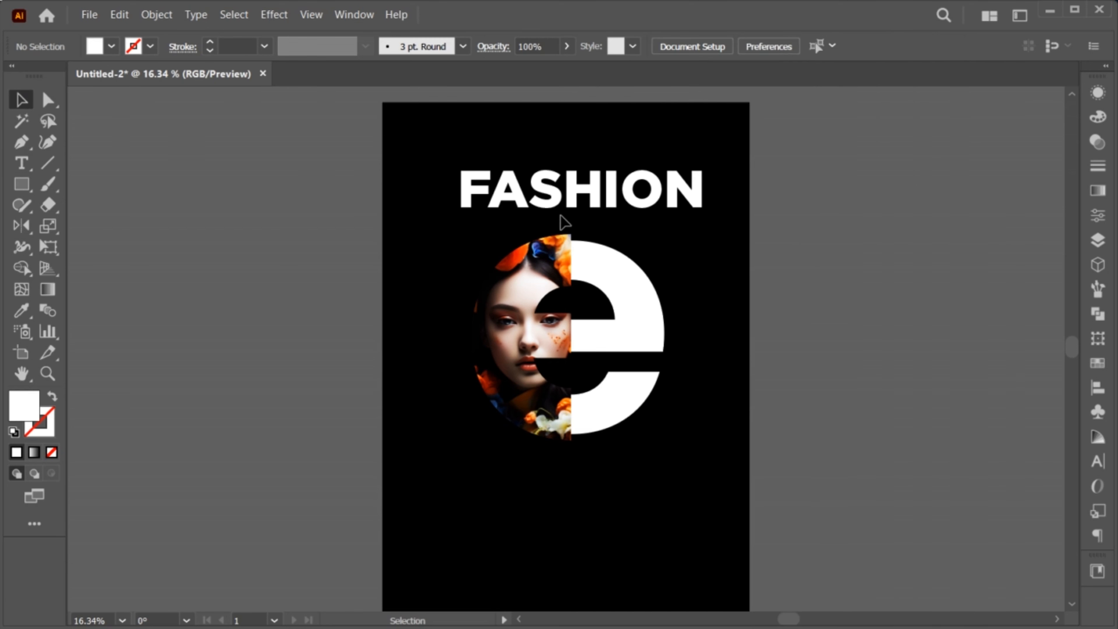
left_click(548, 200)
left_click_drag(573, 164, 573, 168)
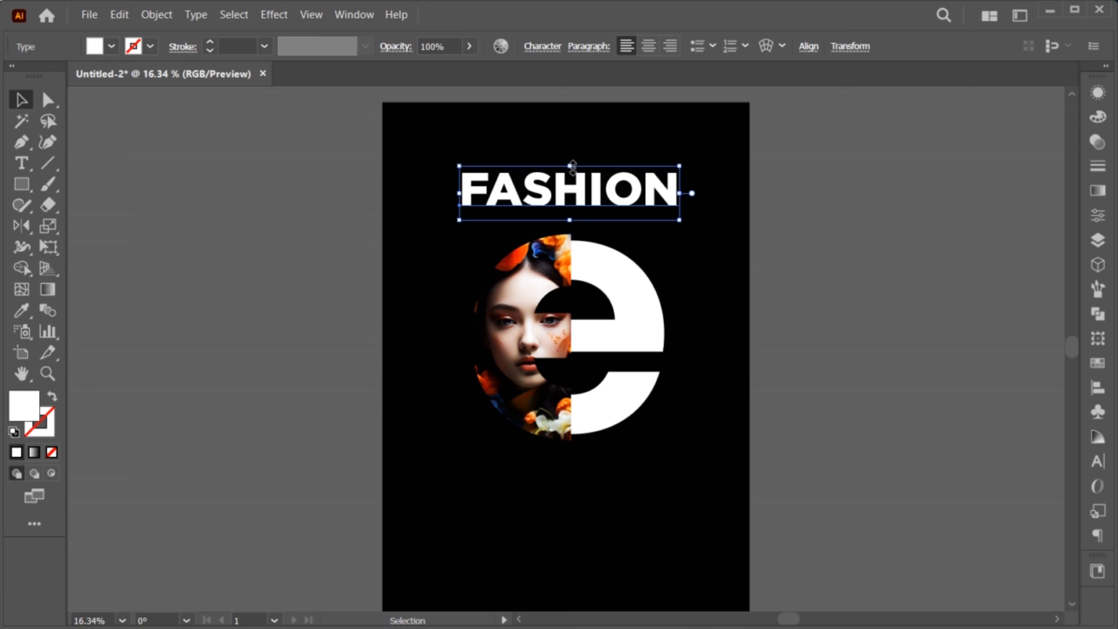
Copy the white "FASHION" heading and paste the duplicate directly in front of the original
left_click(127, 16)
left_click(144, 88)
left_click(119, 15)
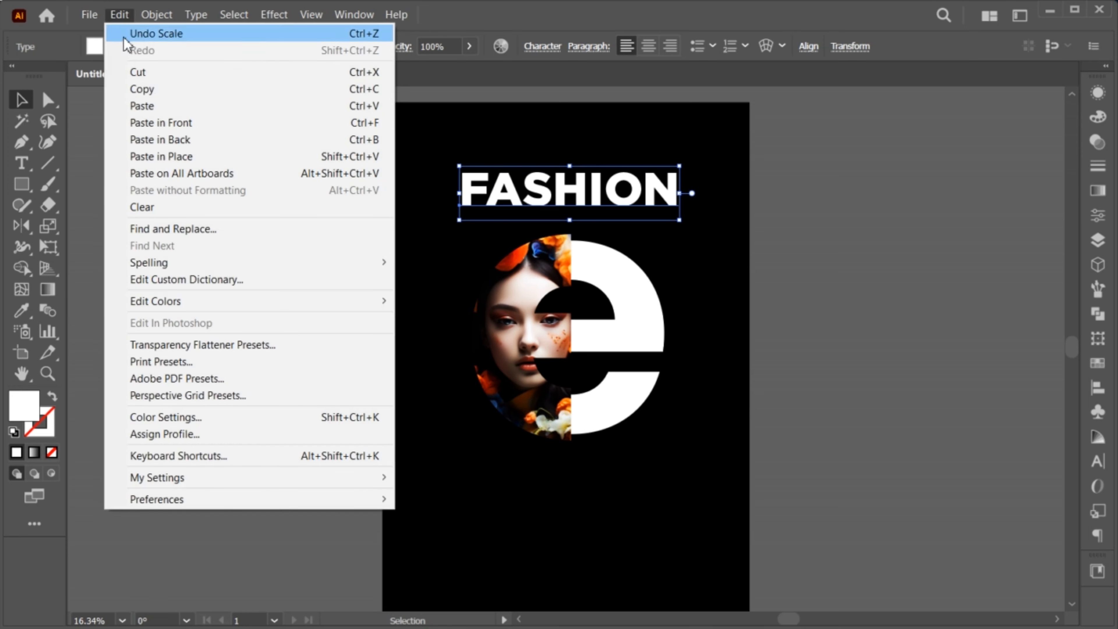
left_click(180, 122)
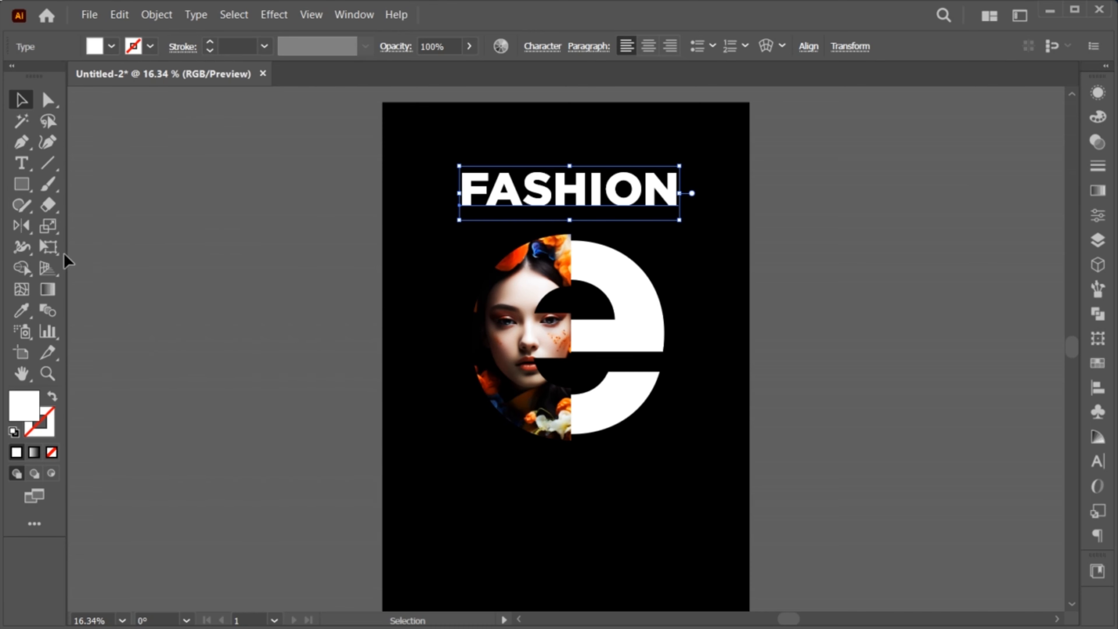
Fill the duplicate "FASHION" heading with an orange sampled from the flower petals at the top of the portrait
left_click(26, 313)
left_click(524, 248)
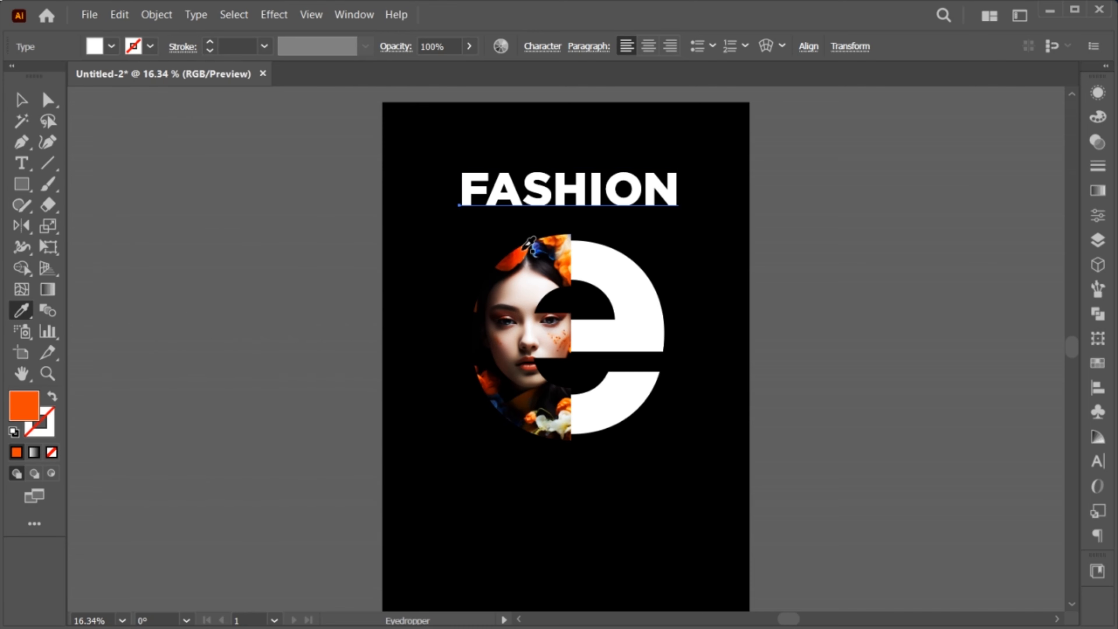
left_click(21, 100)
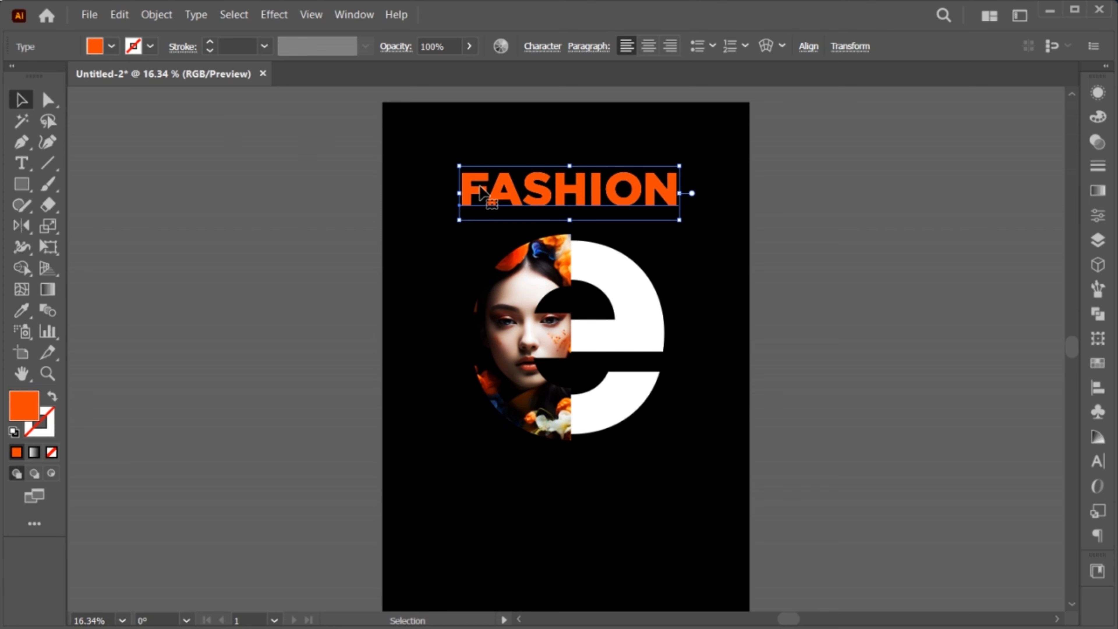
Enlarge the orange "FASHION" copy slightly and send it backward behind the white heading
key("ctrl+space")
left_click_drag(519, 226, 563, 240)
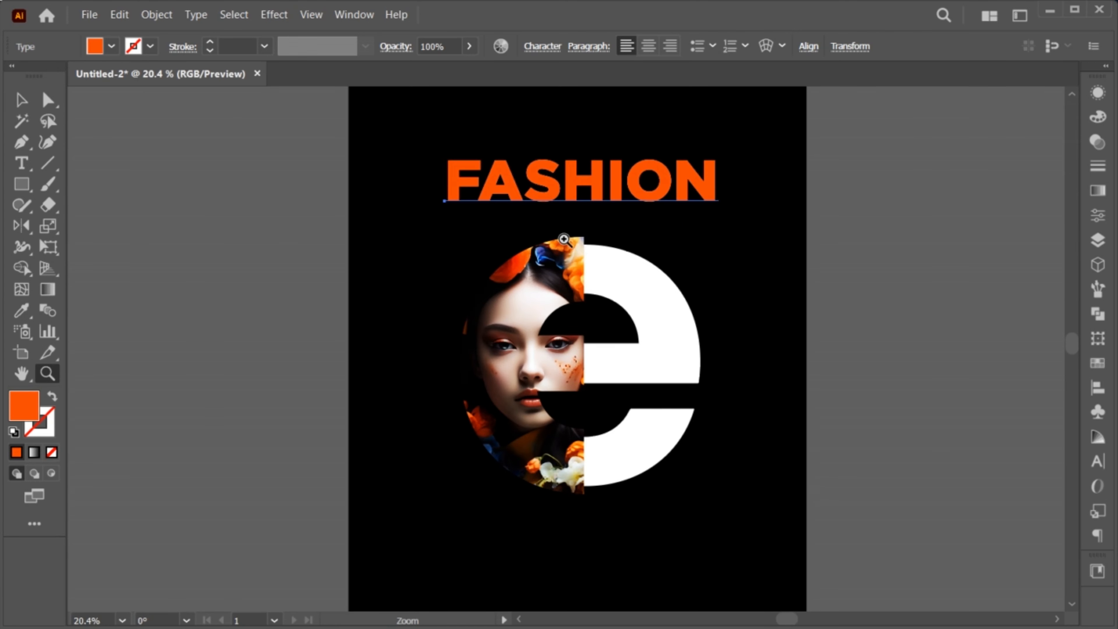
double_click(552, 189)
key("Escape")
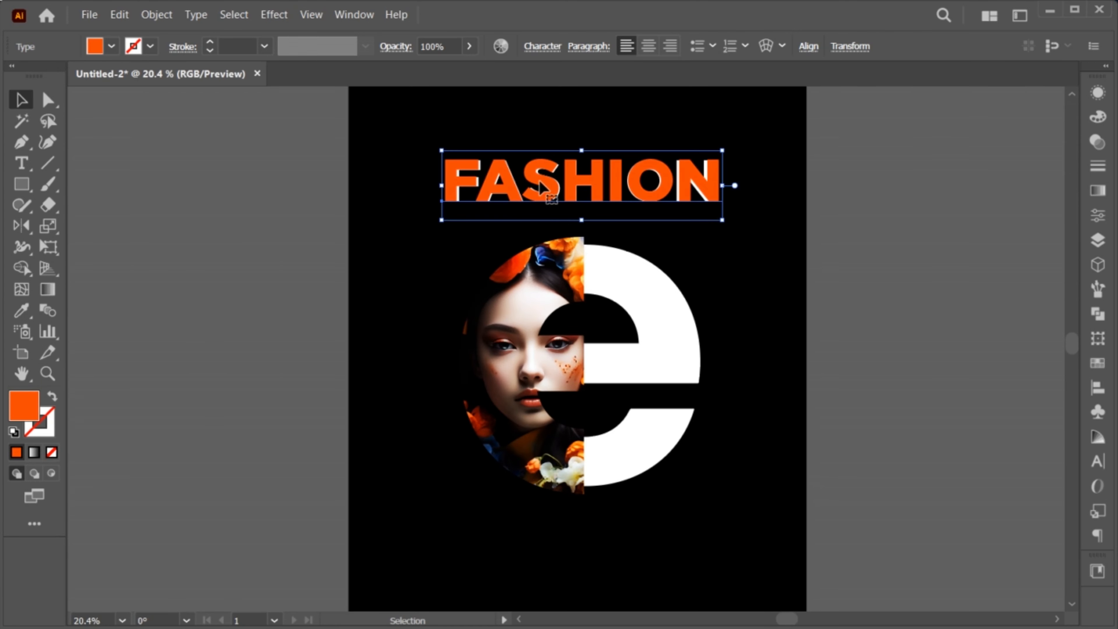
right_click(524, 168)
mouse_move(634, 551)
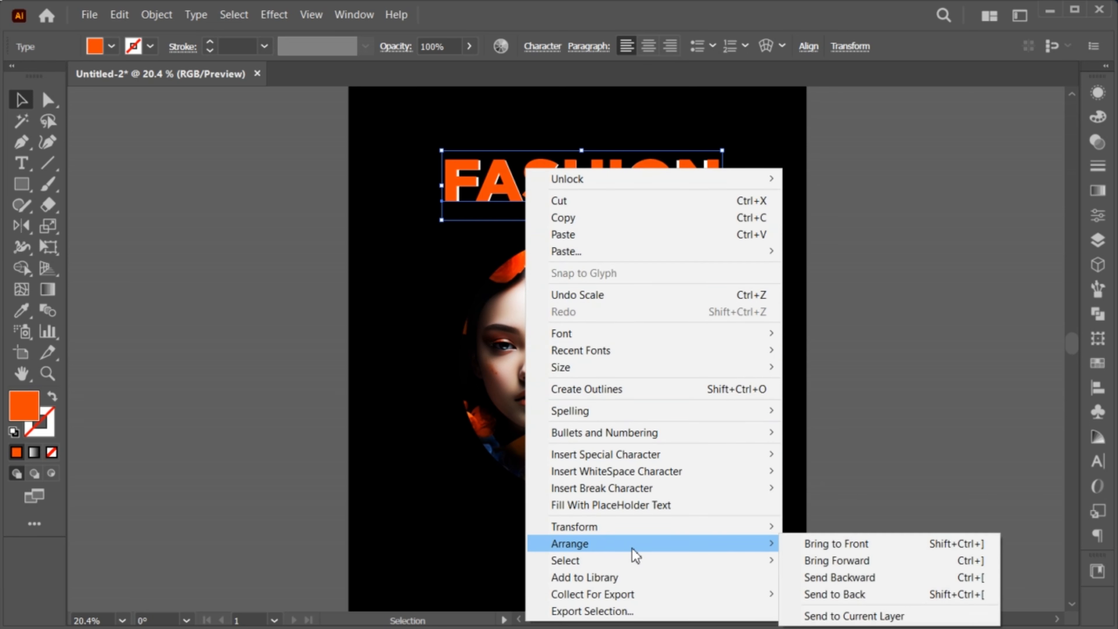
left_click(837, 577)
Nudge the orange "FASHION" copy slightly downward so it forms an offset shadow around the white heading
key("Right")
key("Right")
key("Right")
key("Right")
key("Right")
key("Right")
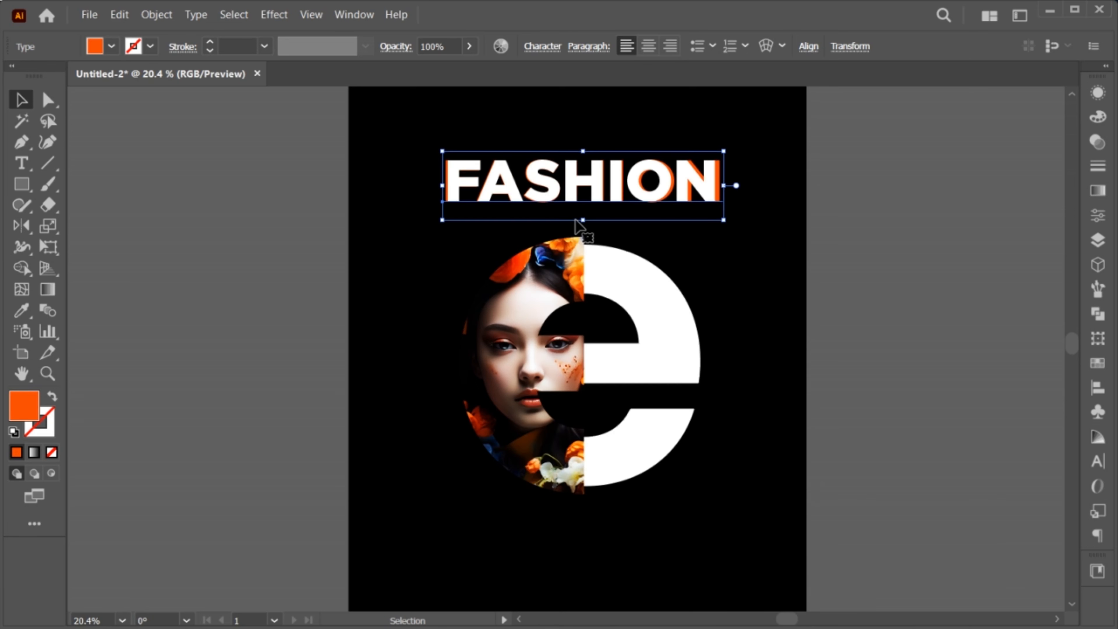
key("Down")
key("Down")
key("Down")
key("Down")
key("Down")
key("Down")
key("Down")
key("Down")
key("Down")
key("Down")
key("Left")
key("Left")
key("Left")
key("Left")
key("Left")
key("Left")
key("Left")
key("Left")
key("Left")
key("Left")
key("Right")
key("Up")
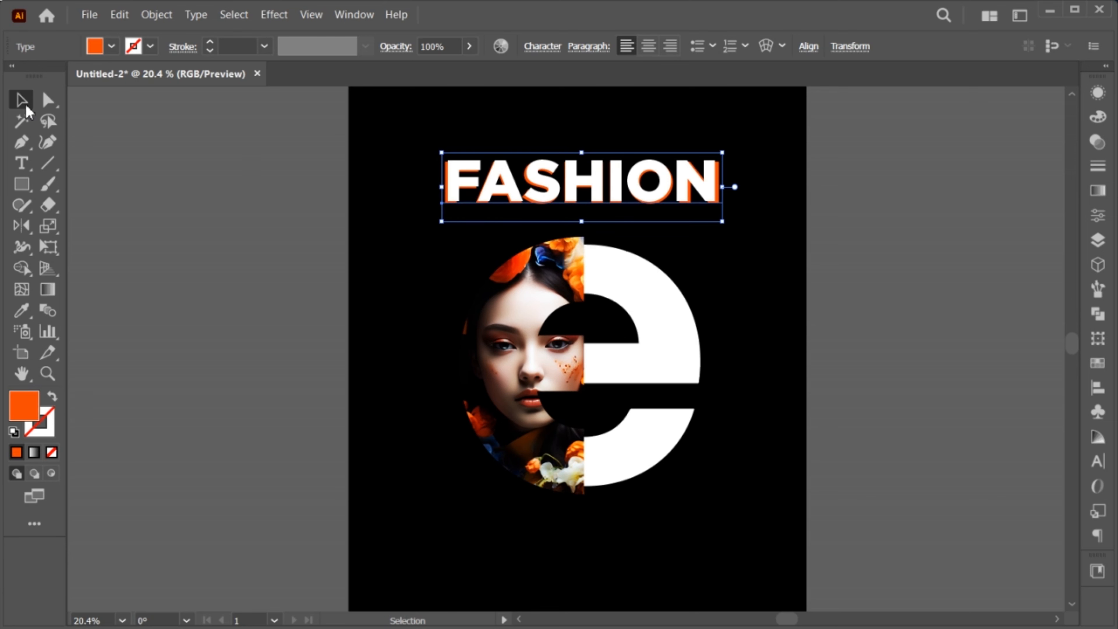
Duplicate the white "FASHION" heading above the original and replace the copy's text with "LIVE FOR"
left_click(469, 263)
left_click_drag(494, 187, 493, 140)
double_click(493, 140)
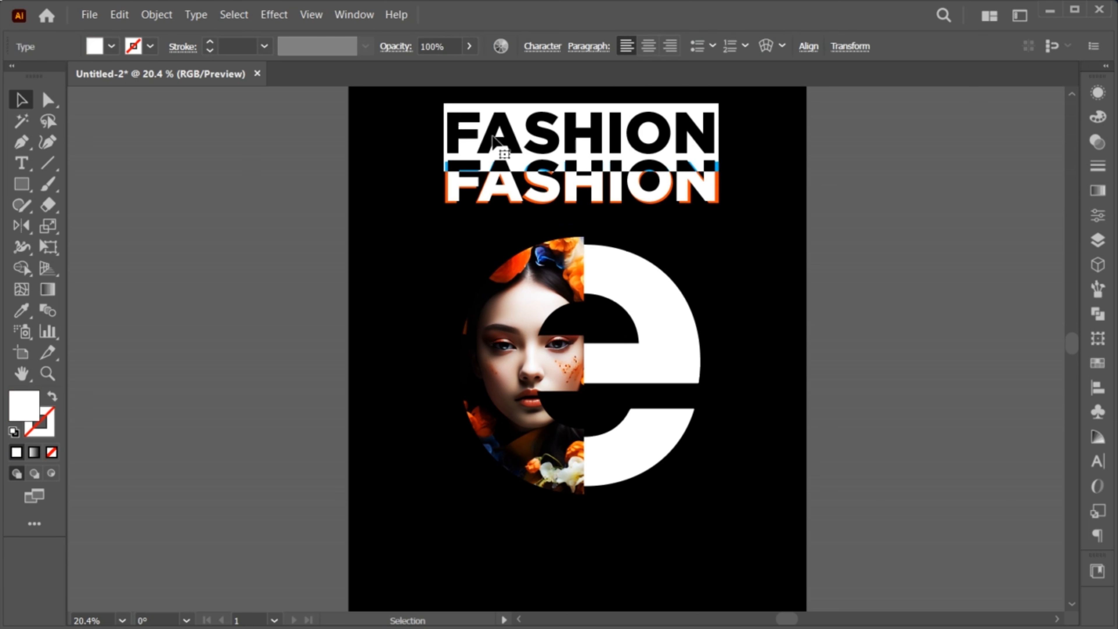
type("LIVE FOR")
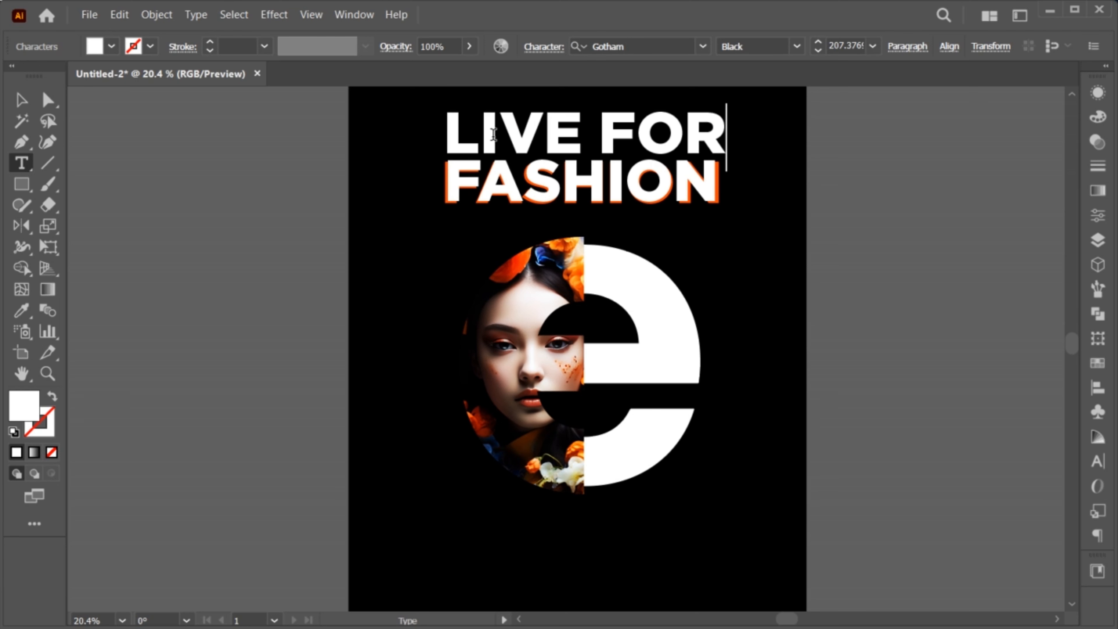
key("Escape")
Change the "LIVE FOR" font to Poppins Medium and scale the text down, centred just above "FASHION"
triple_click(493, 140)
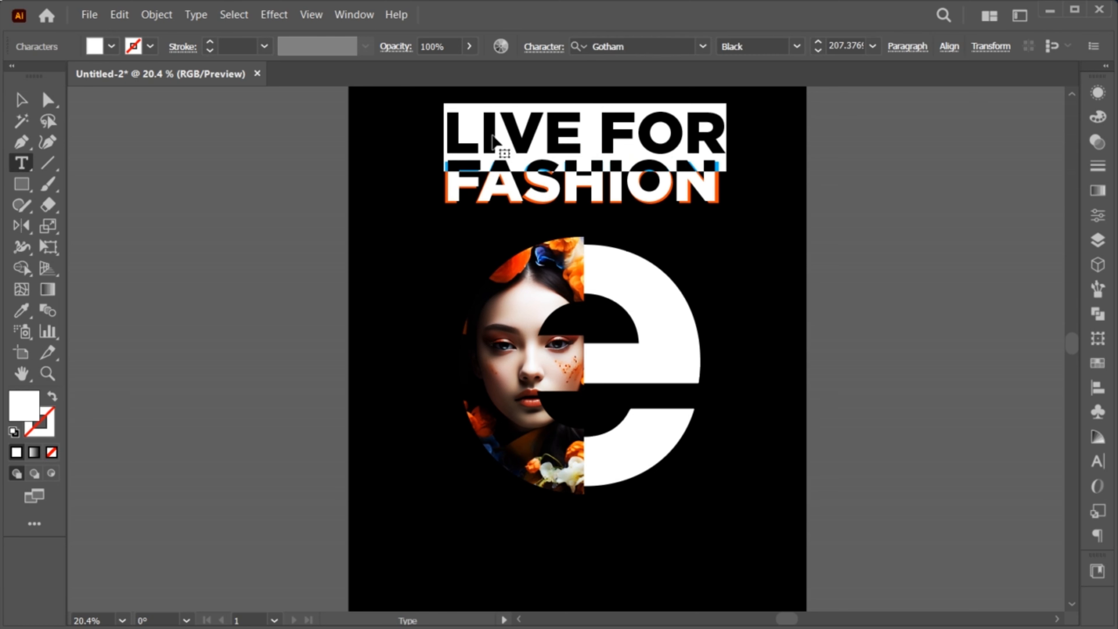
left_click(637, 47)
type("F")
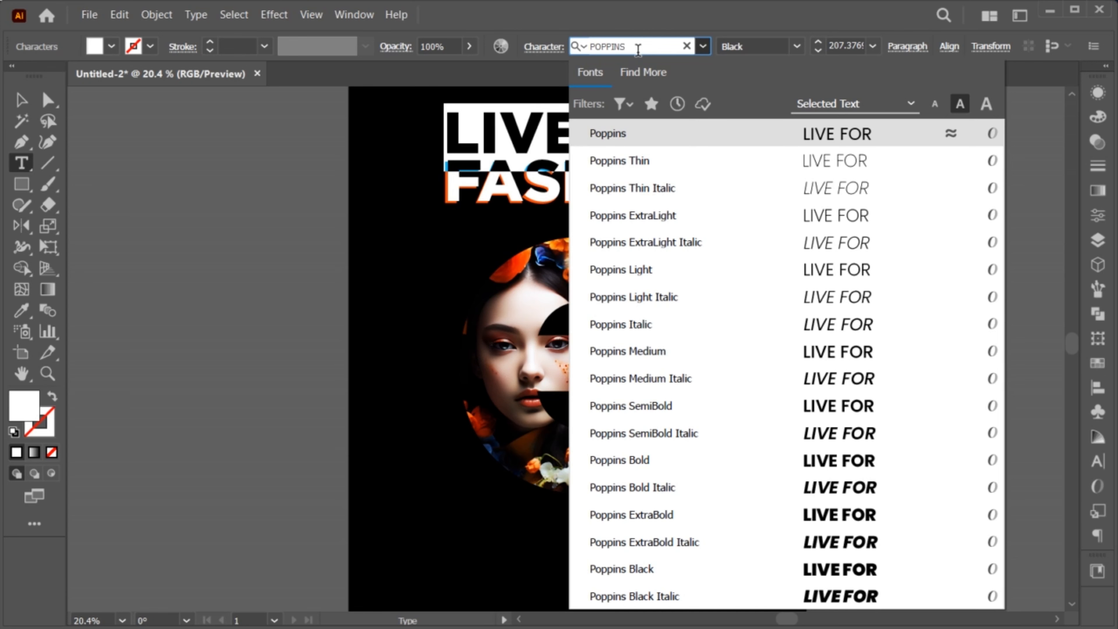
left_click(670, 352)
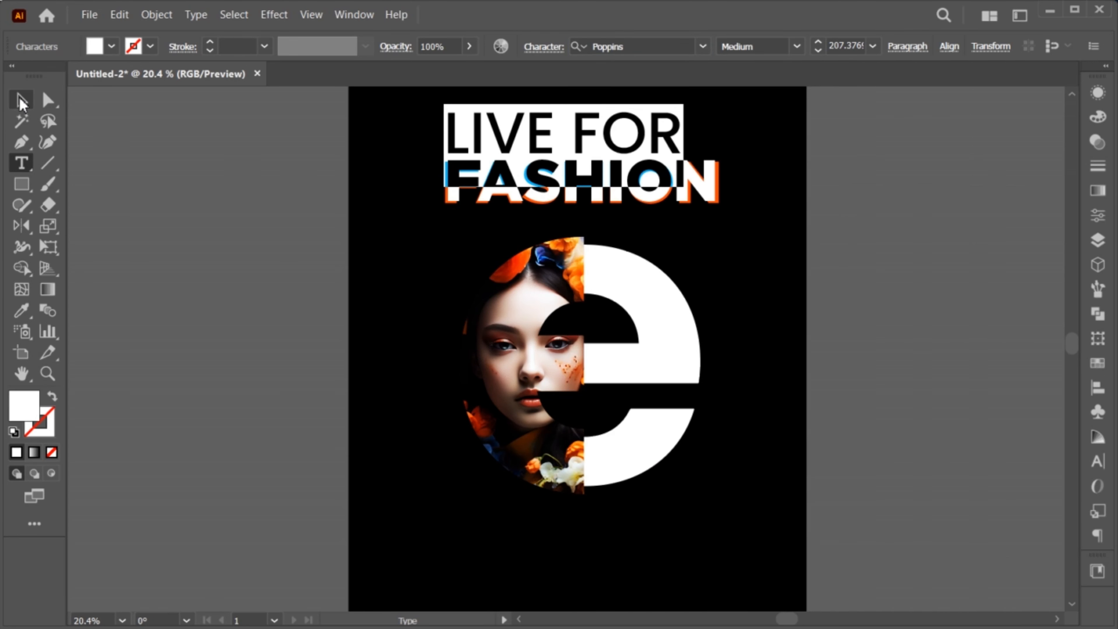
left_click(22, 104)
left_click_drag(566, 104, 566, 131)
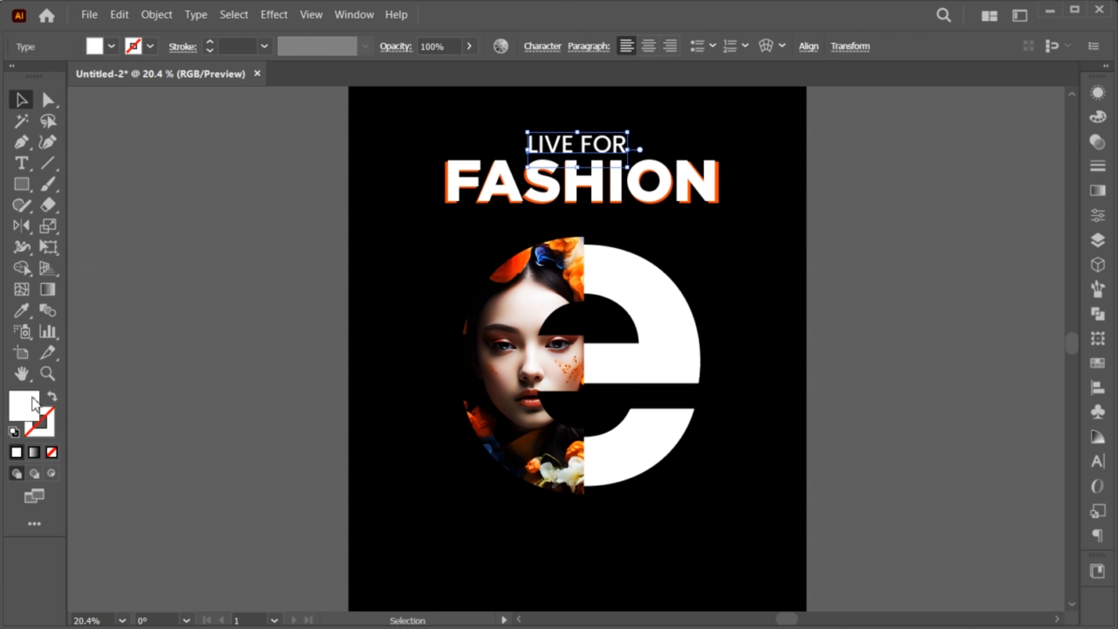
Set the fill colour of the "LIVE FOR" text to light grey (D8D6D6)
double_click(34, 403)
left_click_drag(204, 212, 203, 226)
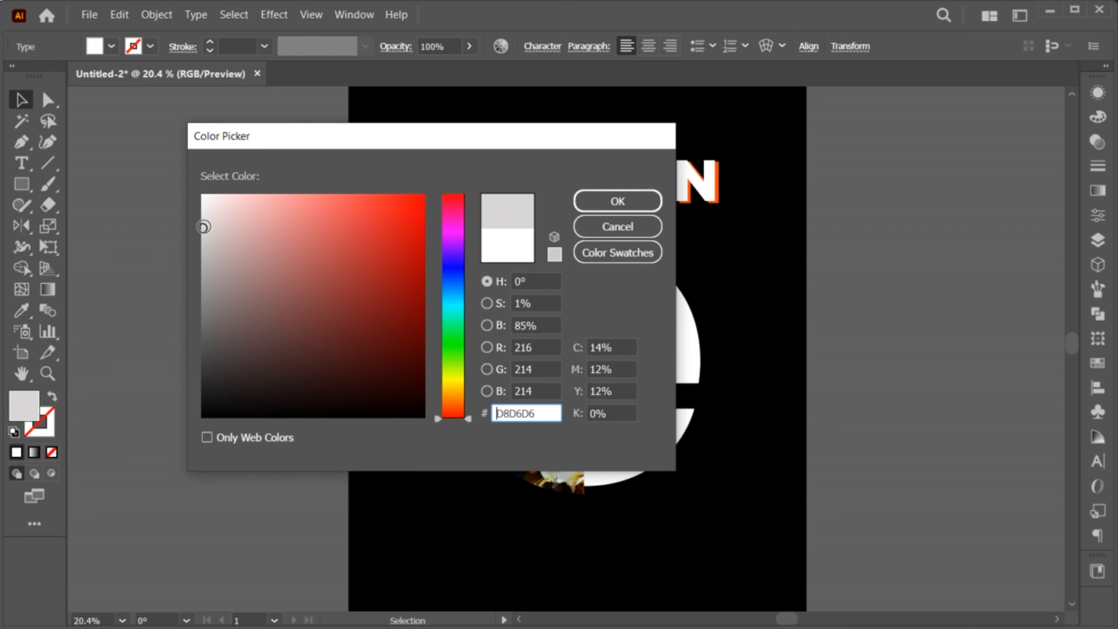
left_click(626, 203)
left_click(513, 146)
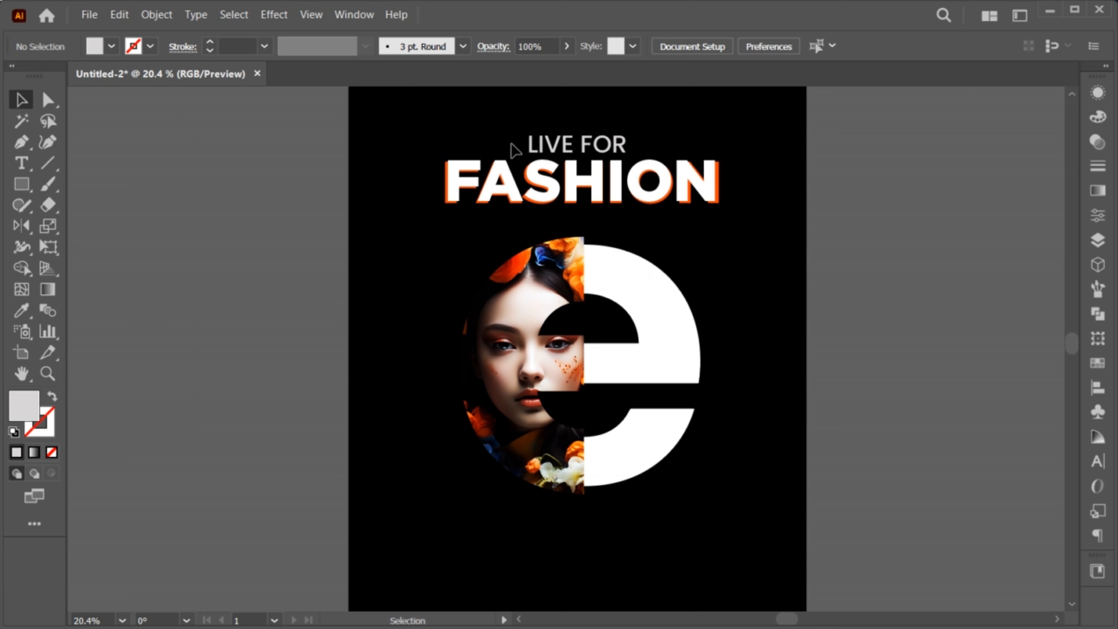
Widen the letter spacing of "LIVE FOR" and shift the line slightly to recentre it above "FASHION"
left_click(549, 145)
triple_click(546, 144)
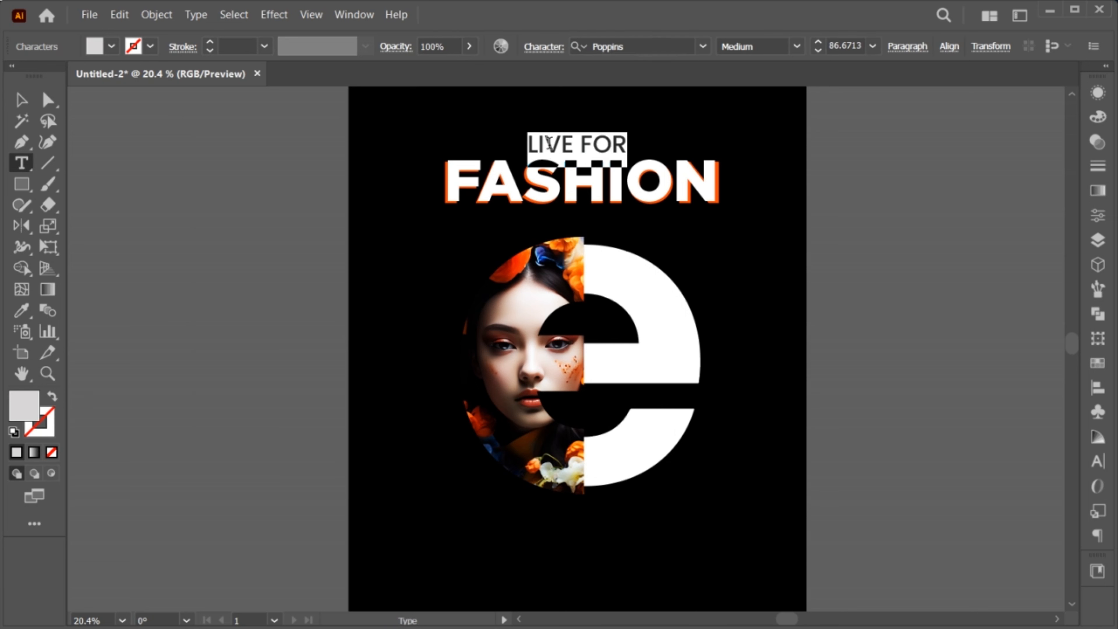
key("alt+Right")
key("alt+Right")
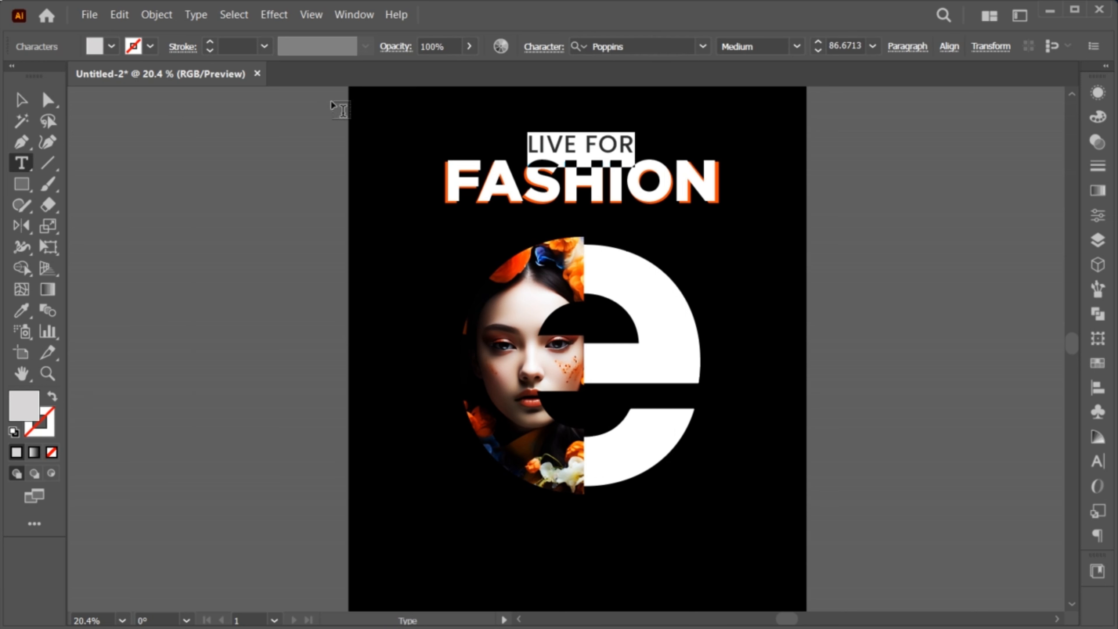
key("Escape")
left_click_drag(555, 140, 546, 144)
Increase the tracking of the whole "LIVE FOR" line further
key("ctrl+=")
double_click(549, 139)
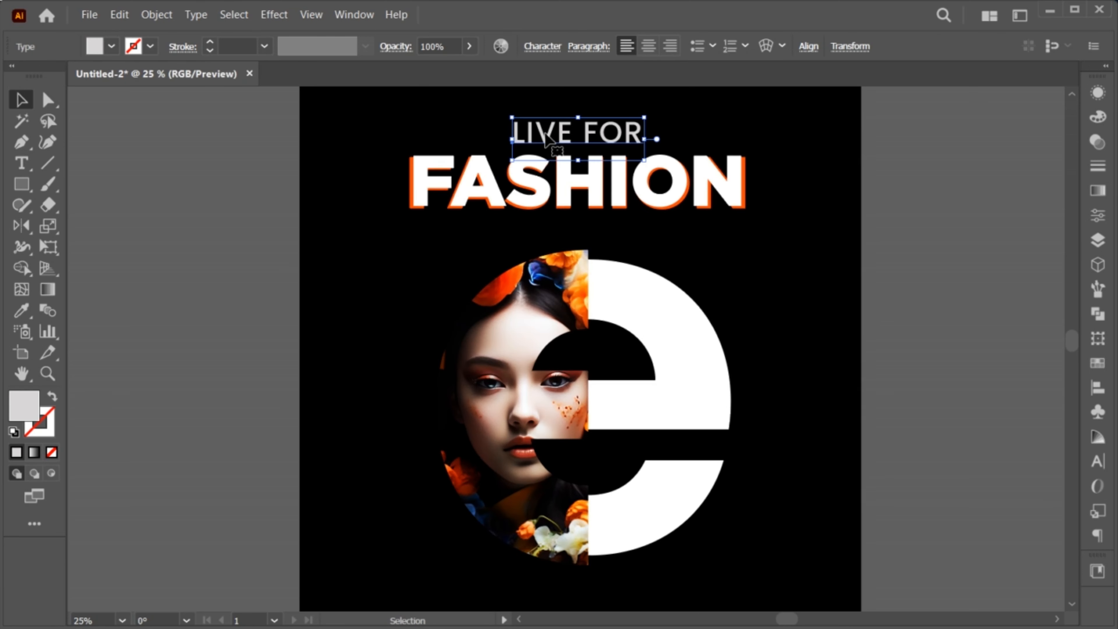
key("ctrl+a")
key("alt+Right")
key("alt+Right")
key("alt+Right")
key("alt+Right")
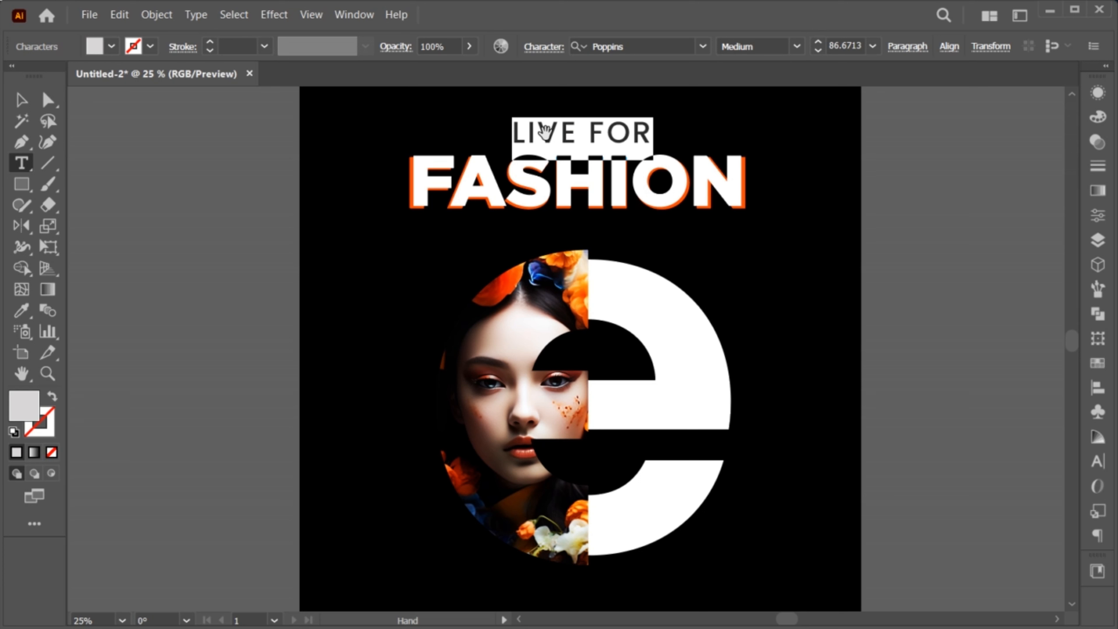
key("Escape")
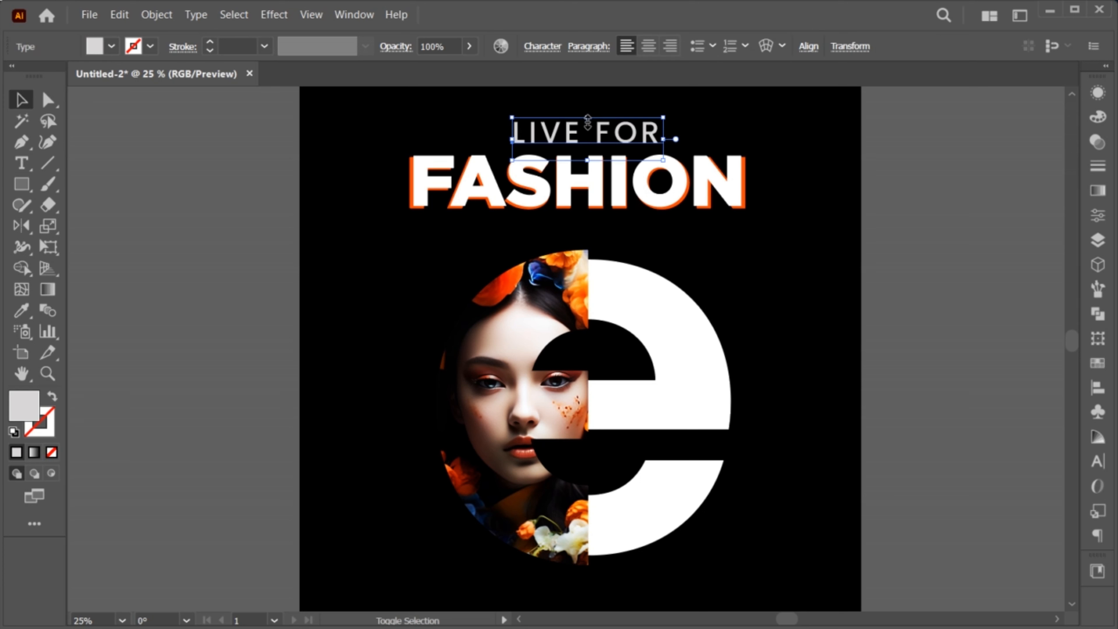
Scale the "LIVE FOR" line down slightly and align its horizontal centre with the "FASHION" heading
left_click(546, 185, "shift")
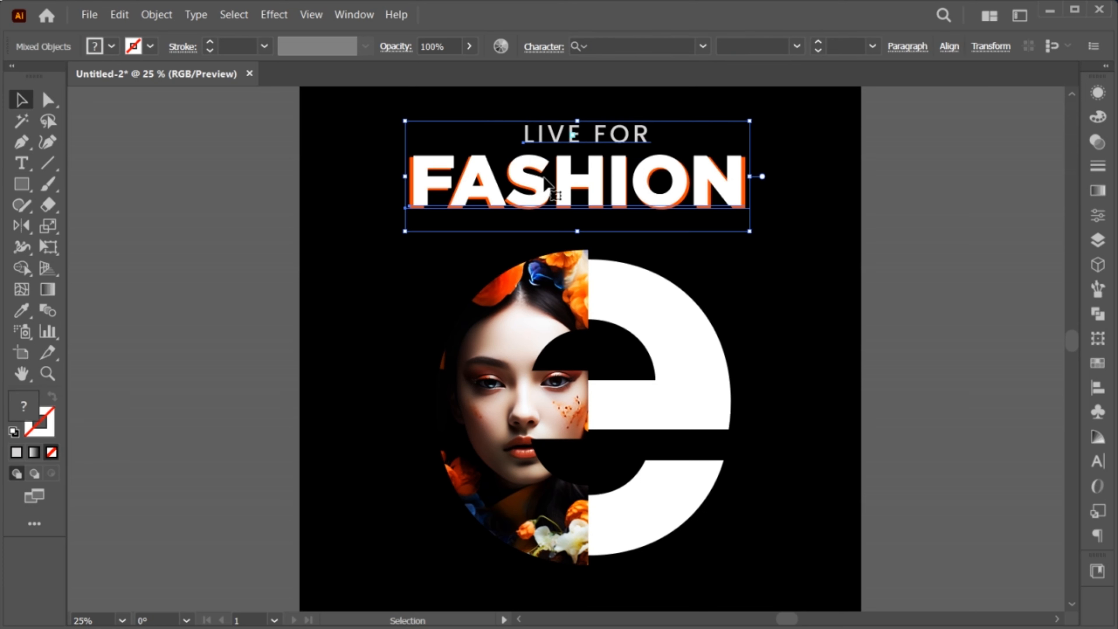
left_click(950, 46)
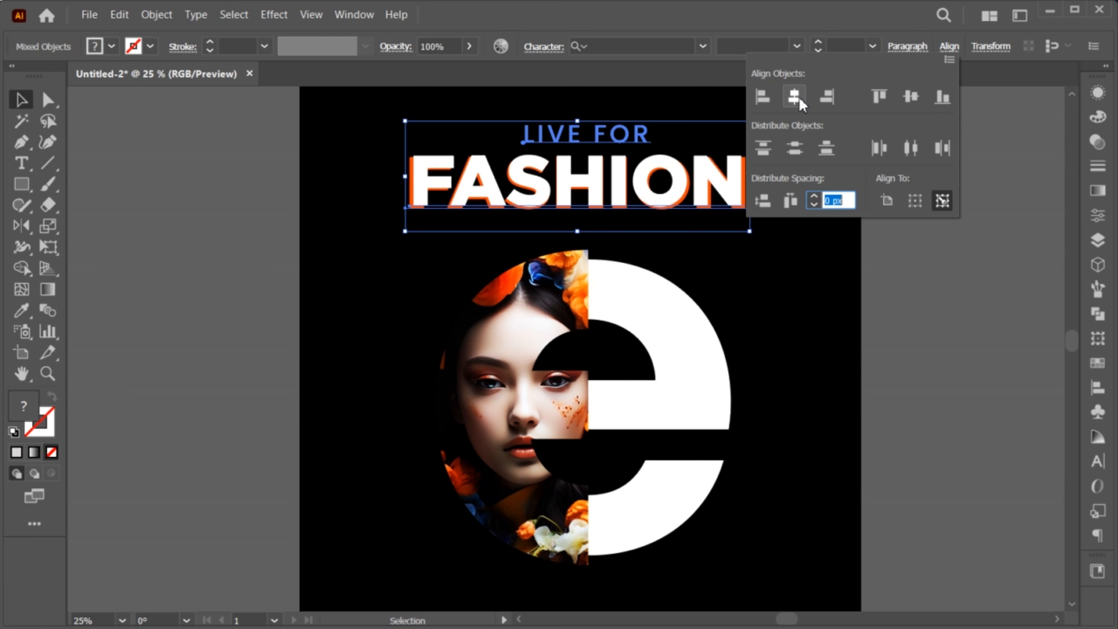
left_click(799, 98)
key("ctrl+g")
left_click(746, 249)
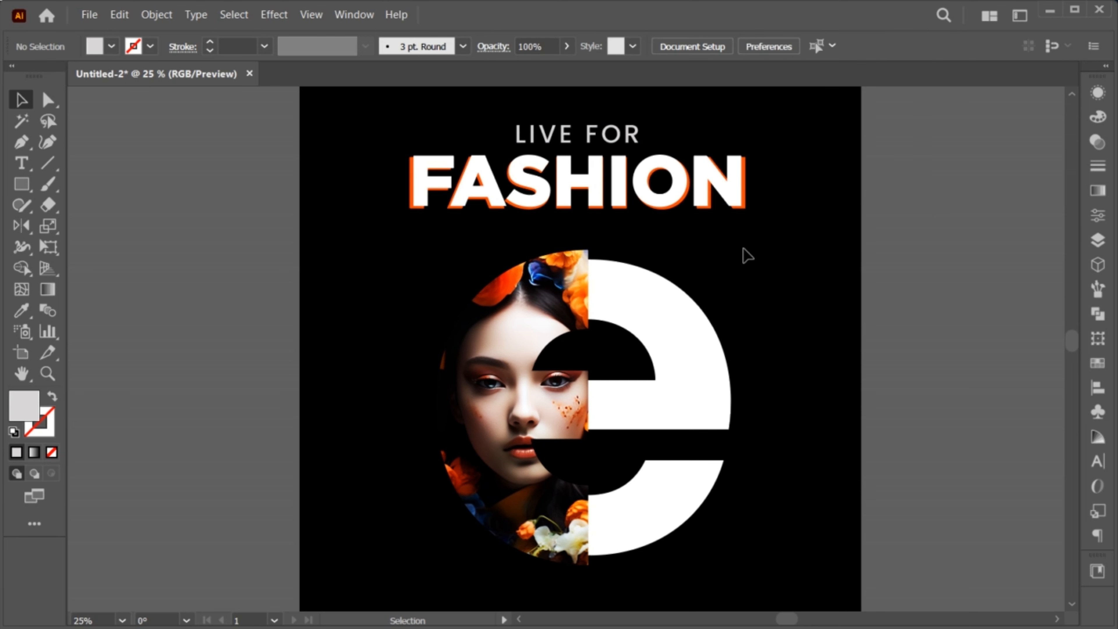
Duplicate the white "FASHION" heading beside the letter "e" and replace its text with "POSTER", one letter per line
key("ctrl+0")
left_click_drag(541, 185, 738, 234)
double_click(736, 233)
key("ctrl+a")
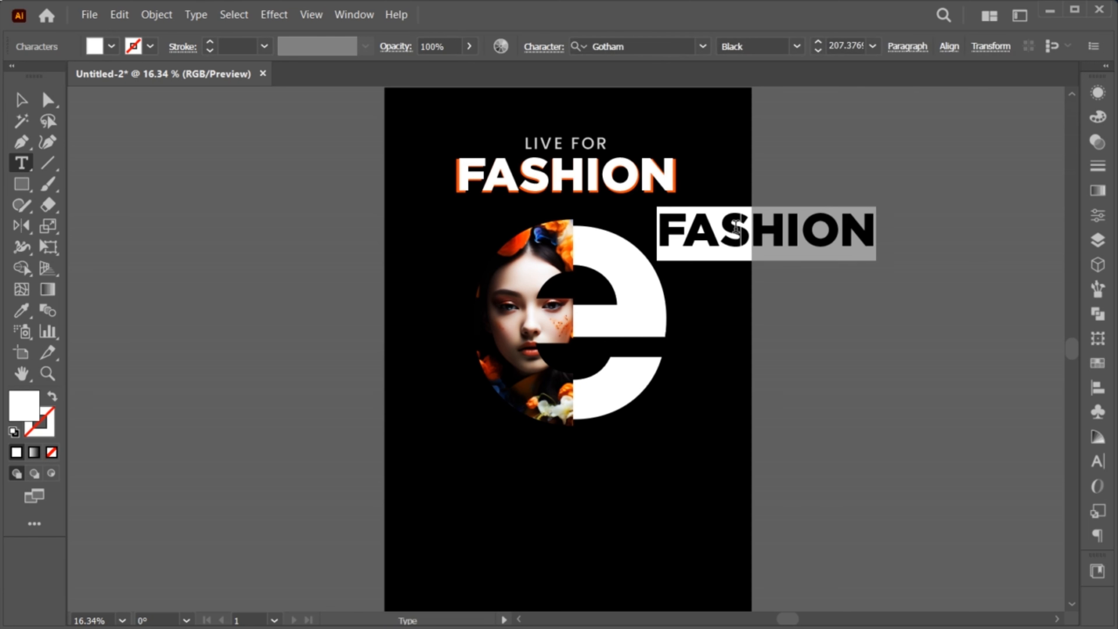
key("BackSpace")
type("P")
key("Return")
type("O")
key("Return")
type("S")
key("Return")
type("T")
key("Return")
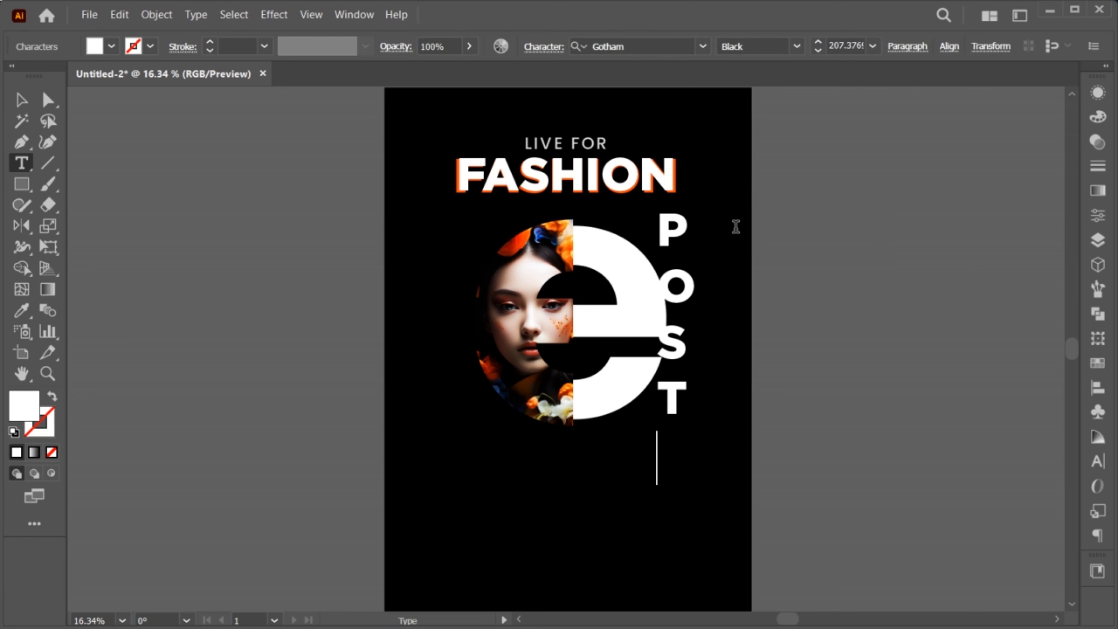
type("E")
key("Return")
type("R")
key("Escape")
Scale the vertical "POSTER" text down beside the "e" and set its leading to 258 pt
left_click_drag(684, 235, 715, 226)
key("t")
left_click_drag(713, 229, 723, 485)
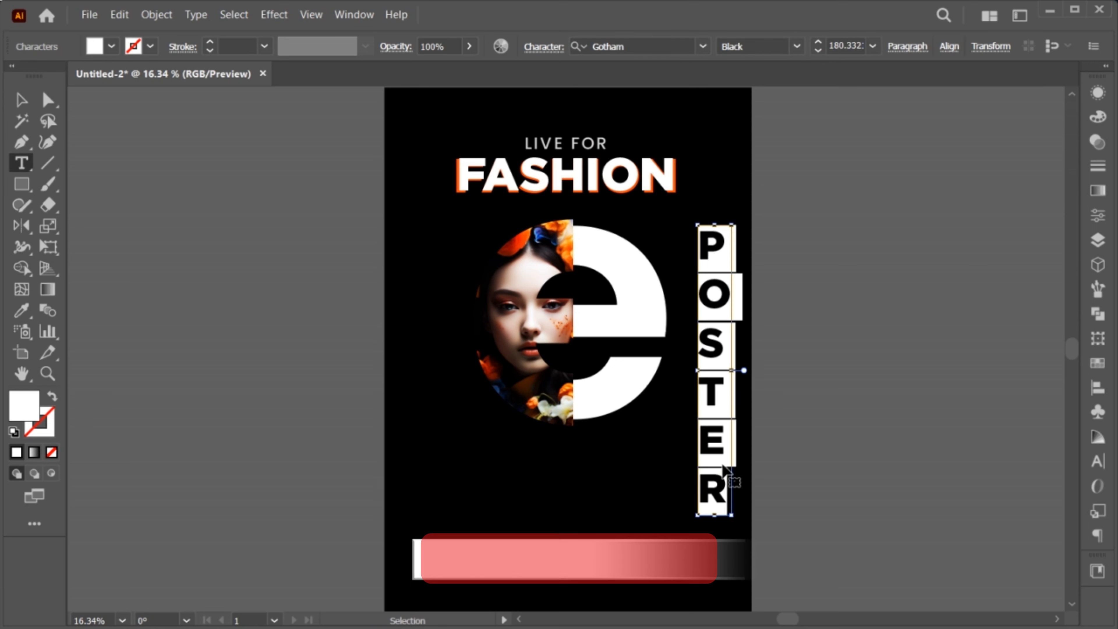
key("ctrl+t")
left_click(1011, 161)
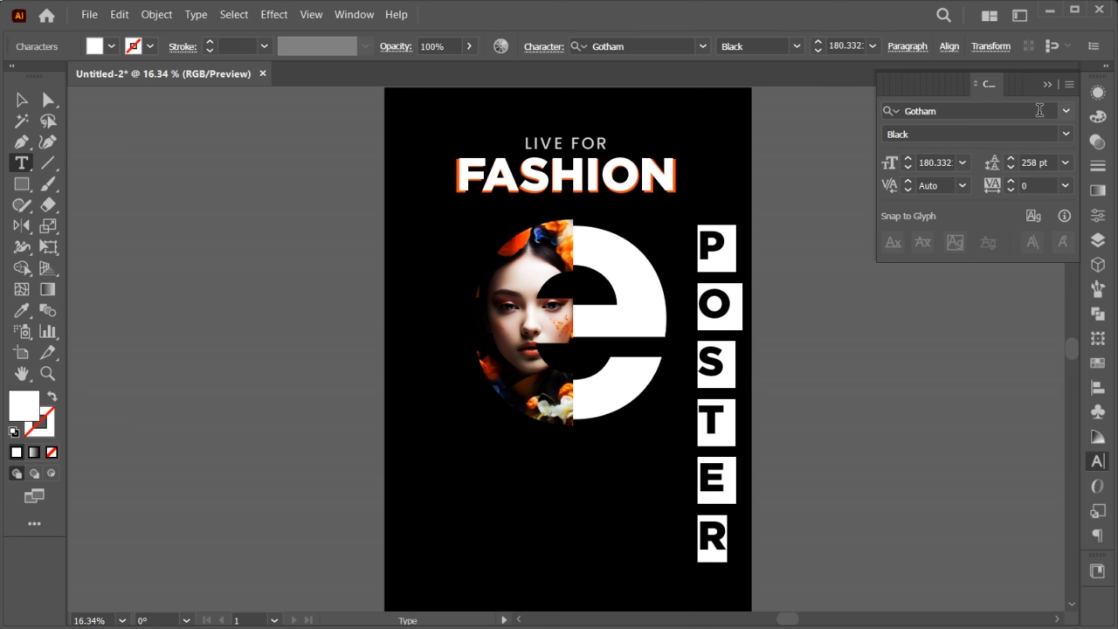
key("ctrl+t")
Scale the "POSTER" column down slightly more and move it up along the poster's right edge
left_click(21, 101)
left_click(691, 237)
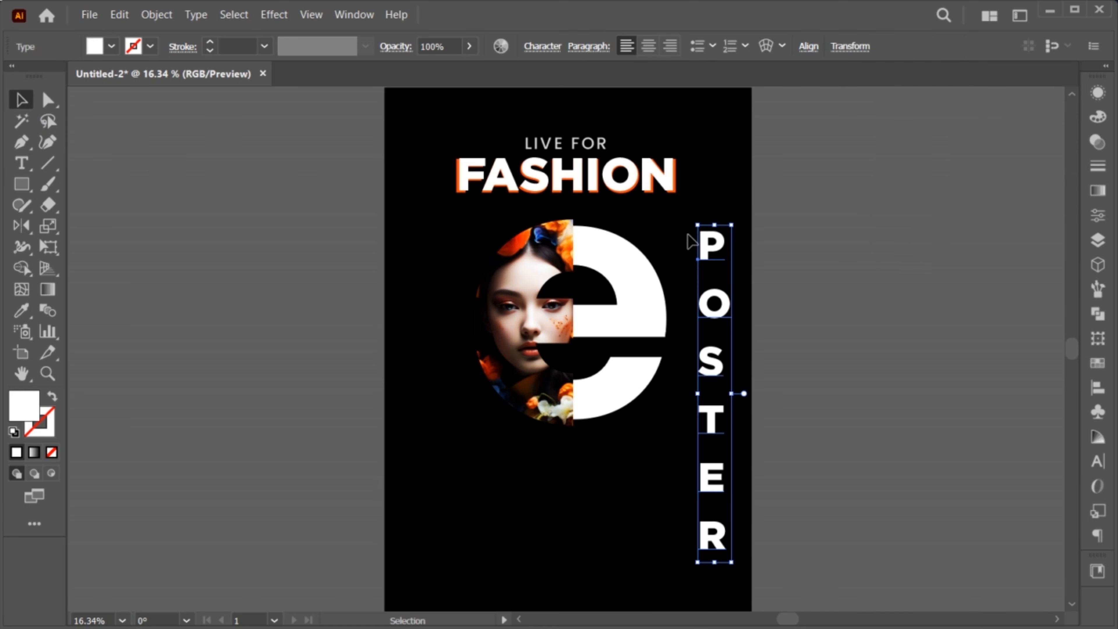
mouse_move(695, 239)
left_mouse_down()
mouse_move(718, 200)
mouse_move(708, 242)
left_mouse_up()
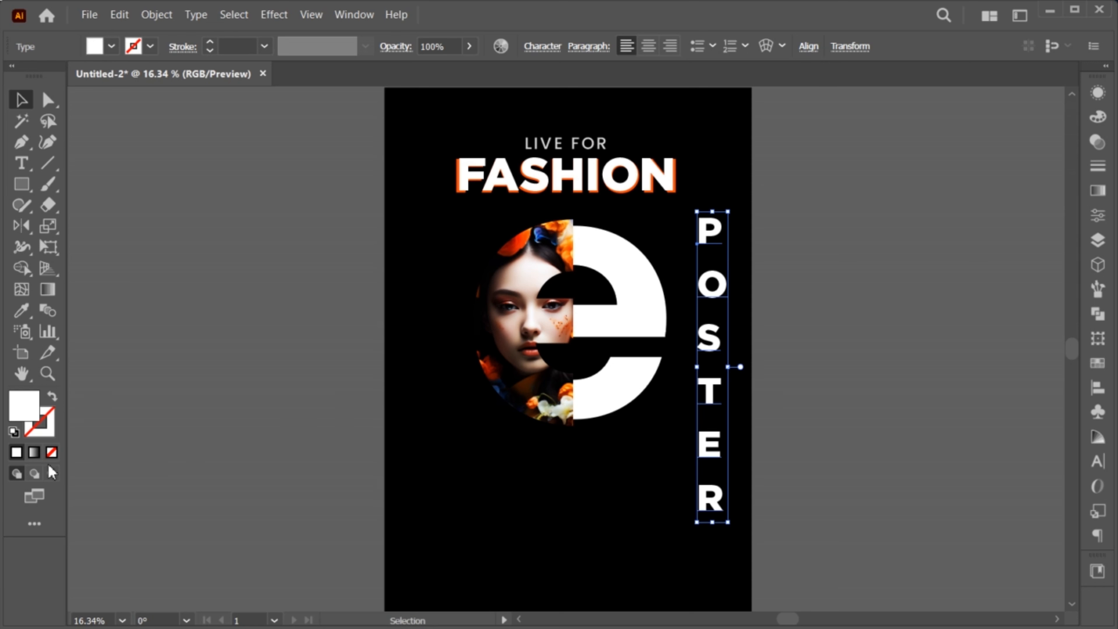
Remove the fill from the "POSTER" text and add a new fill to it as an appearance attribute
left_click(48, 453)
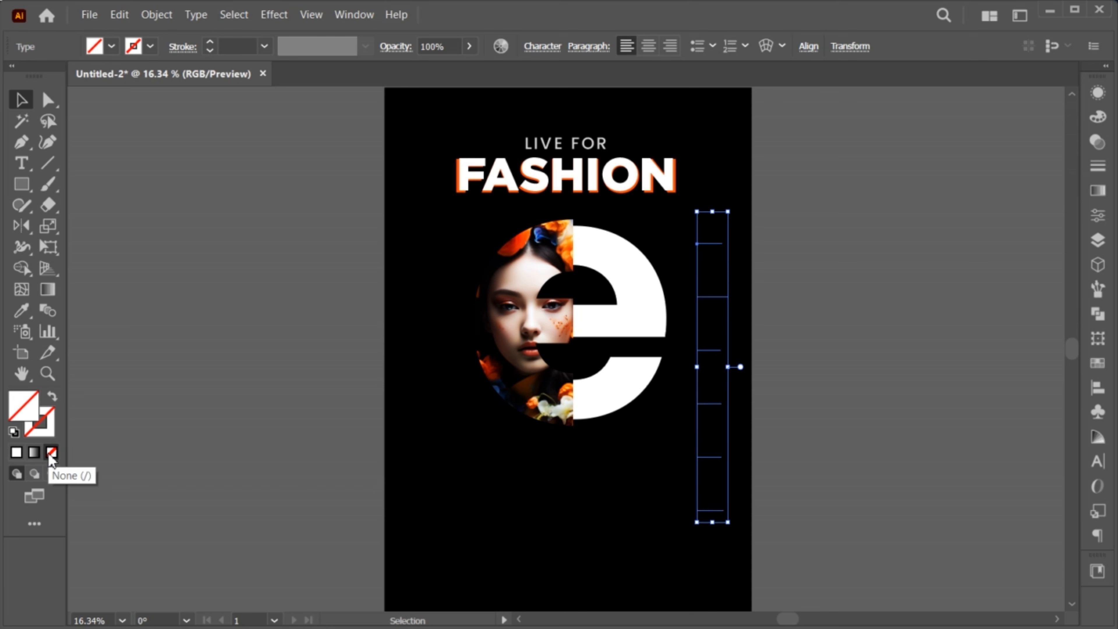
left_click(1094, 93)
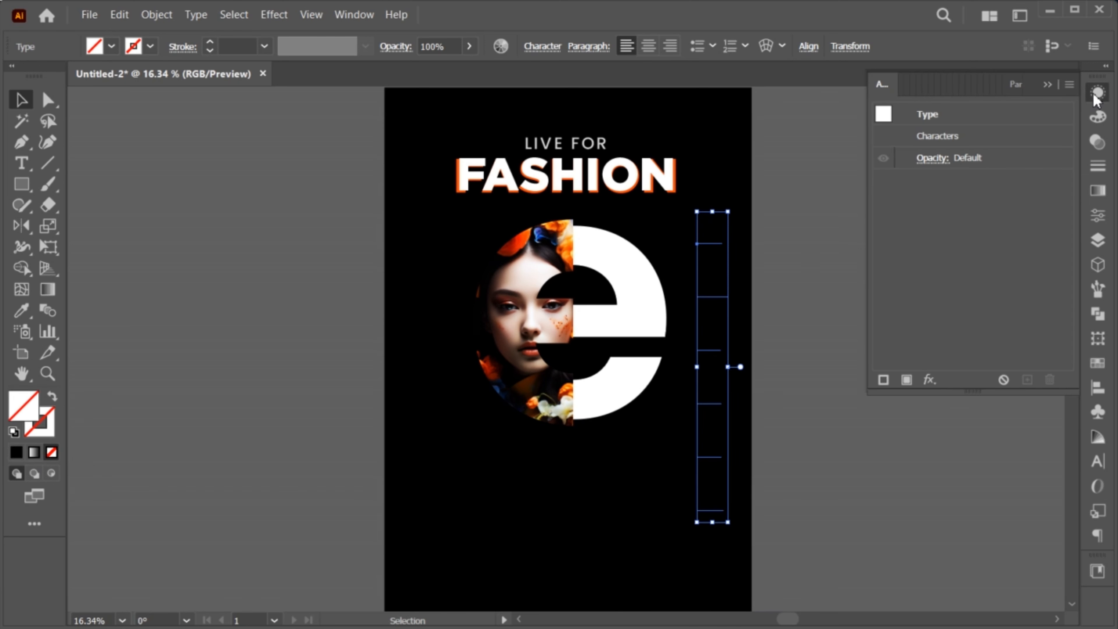
left_click(906, 379)
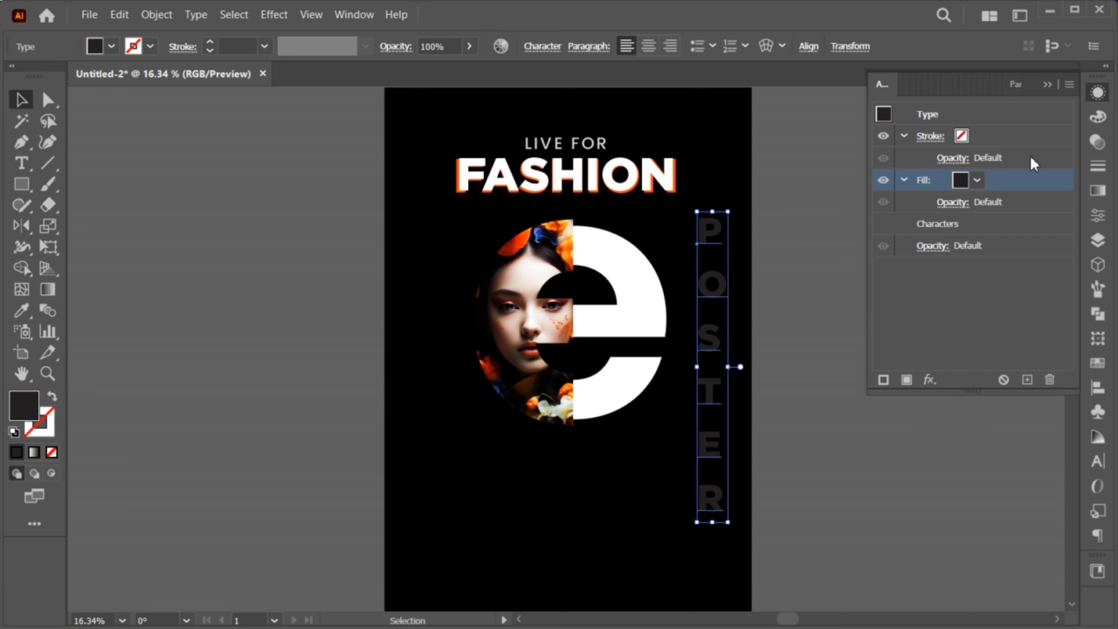
left_click(1055, 88)
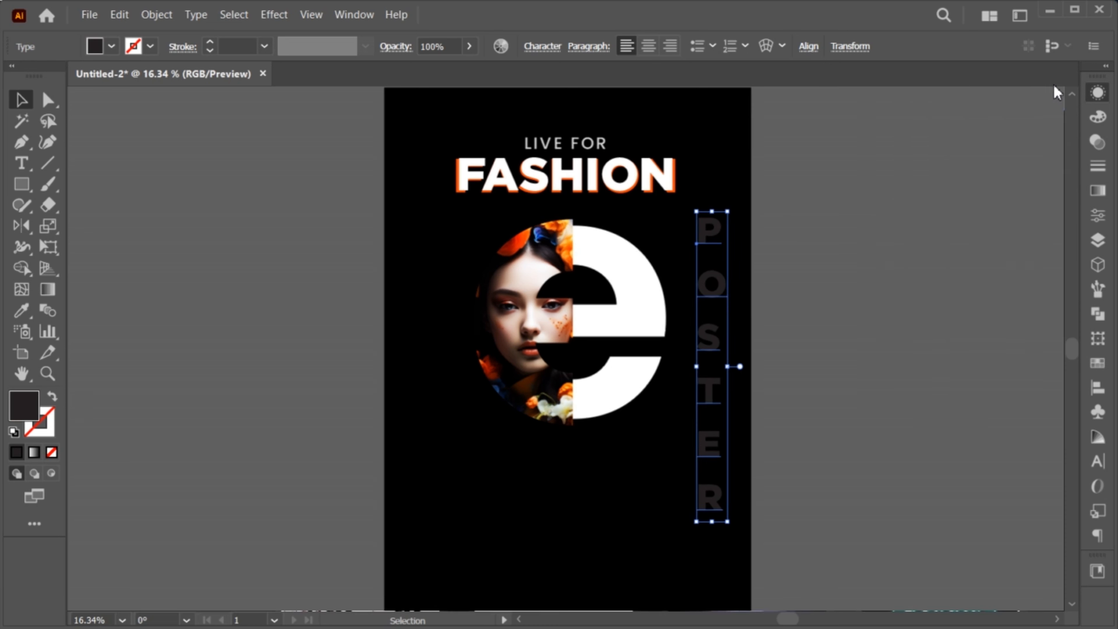
Apply a linear gradient to the "POSTER" text and sample its stops from the portrait, orange for the start and brown for the end
left_click(1092, 191)
left_click(962, 218)
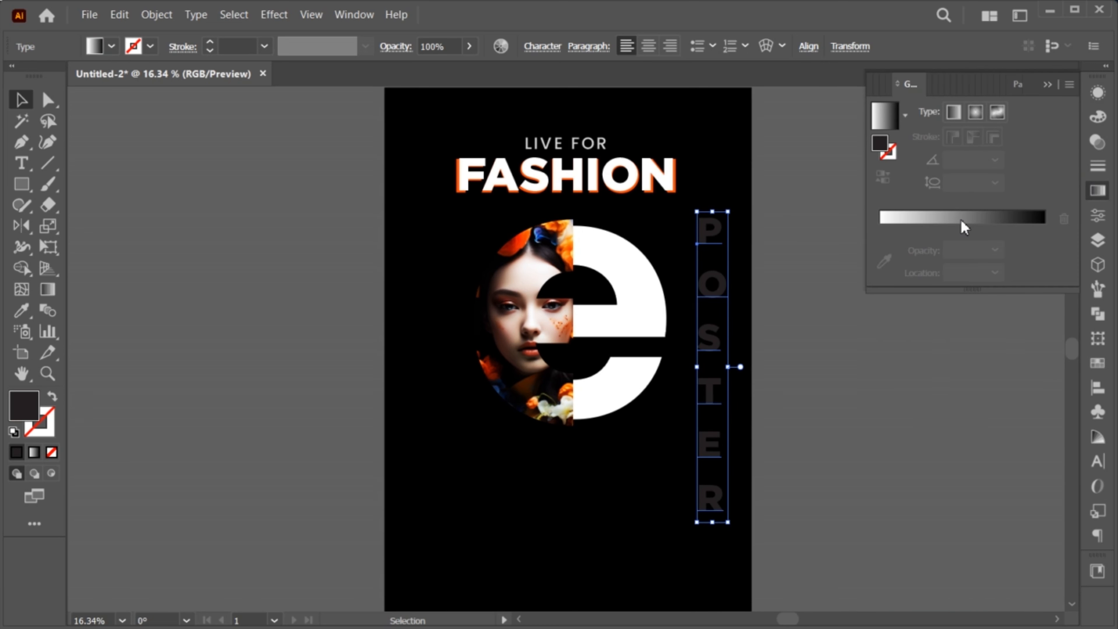
left_click(1044, 250)
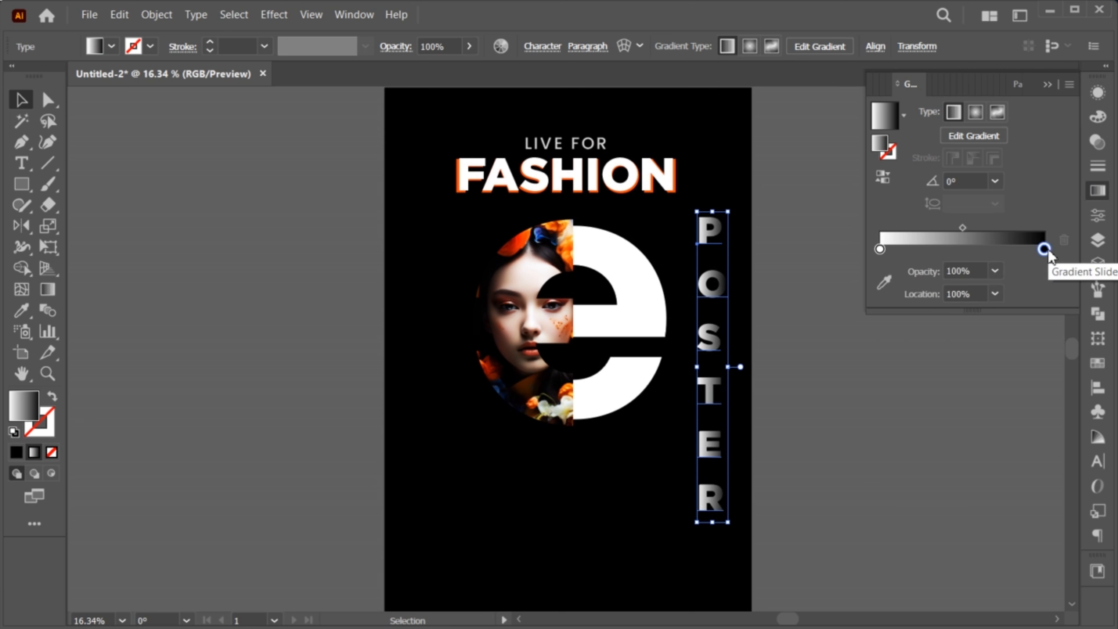
key("i")
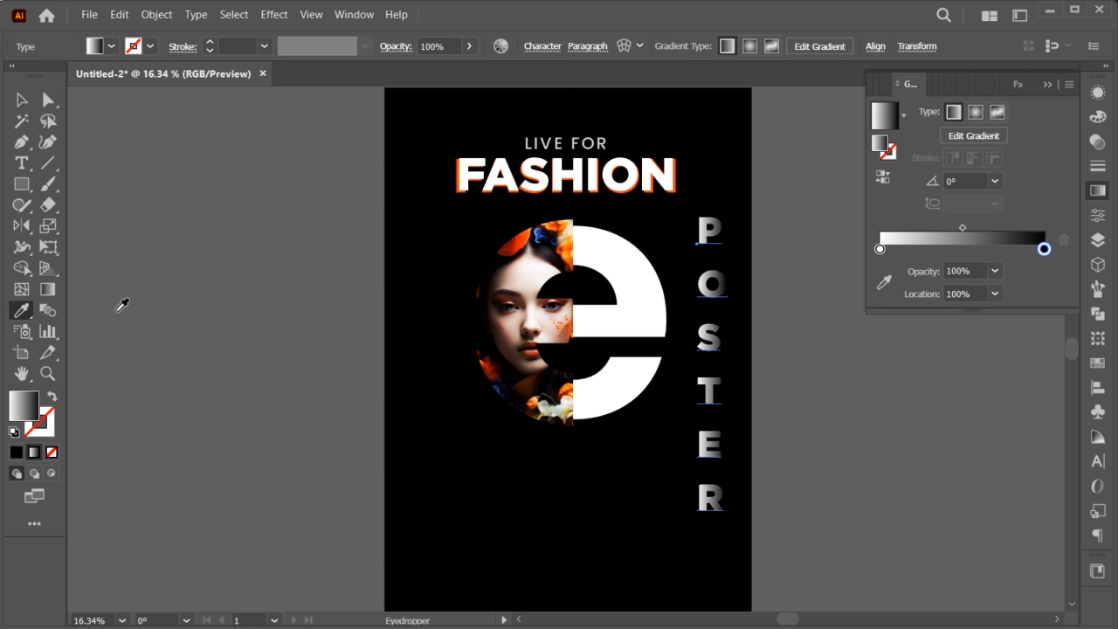
left_click(508, 272, "shift")
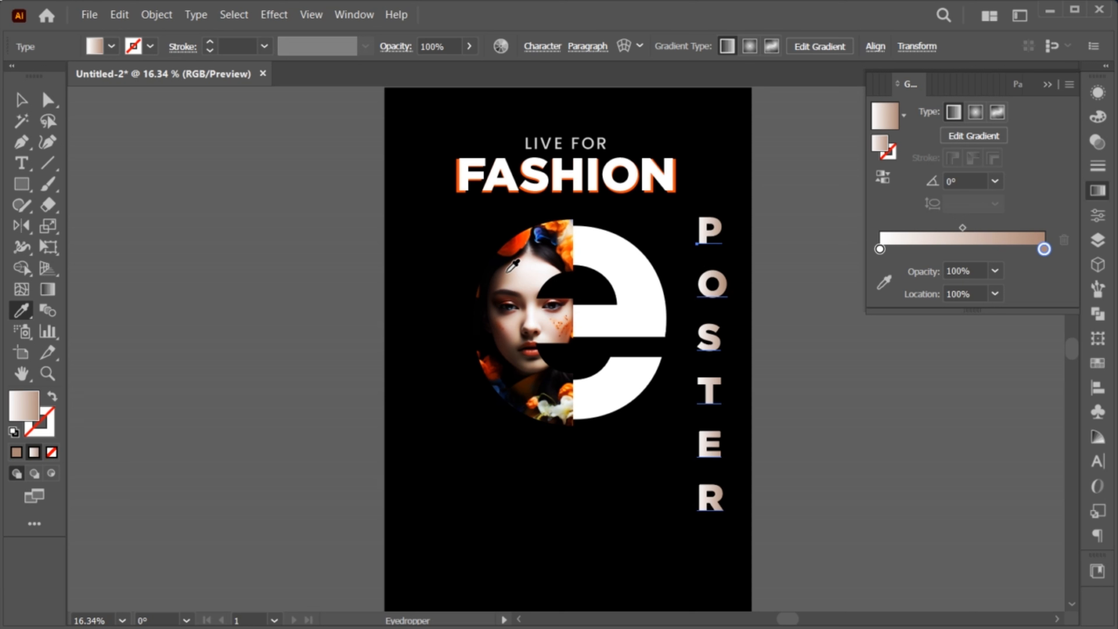
left_click(506, 271, "shift")
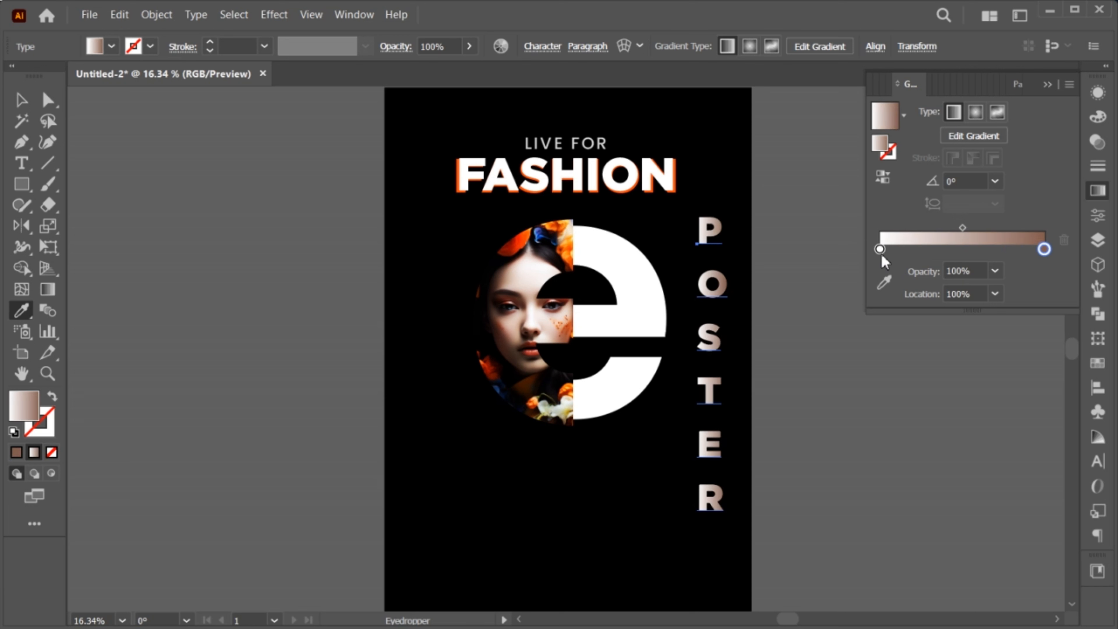
left_click(880, 250)
left_click(525, 235, "shift")
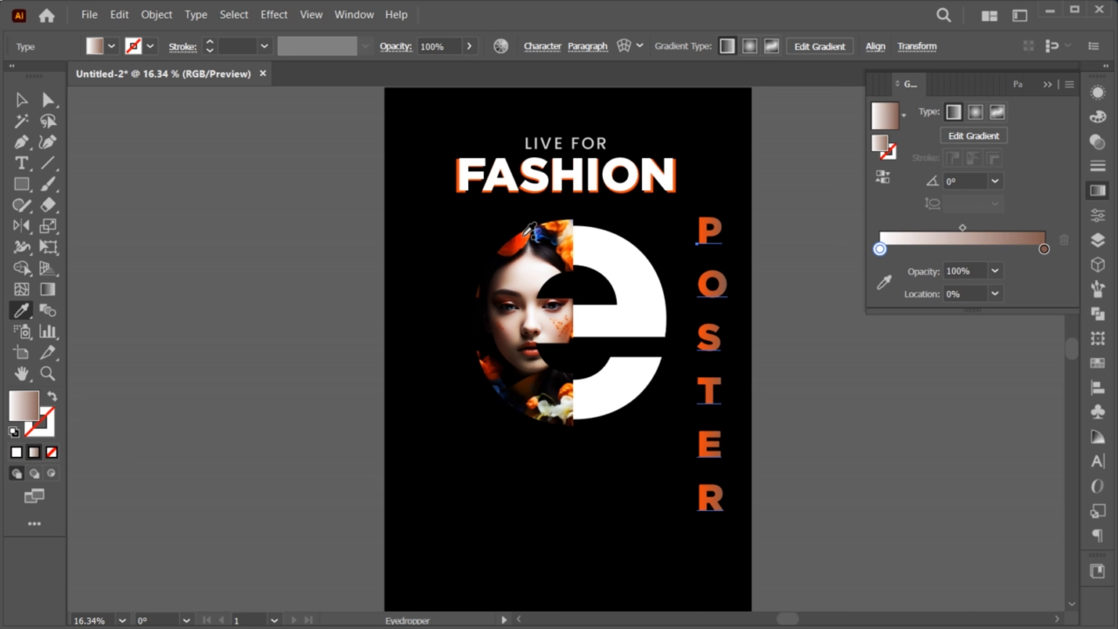
Try to set the angle of the "POSTER" text's gradient to 90°
left_click(961, 179)
type("90")
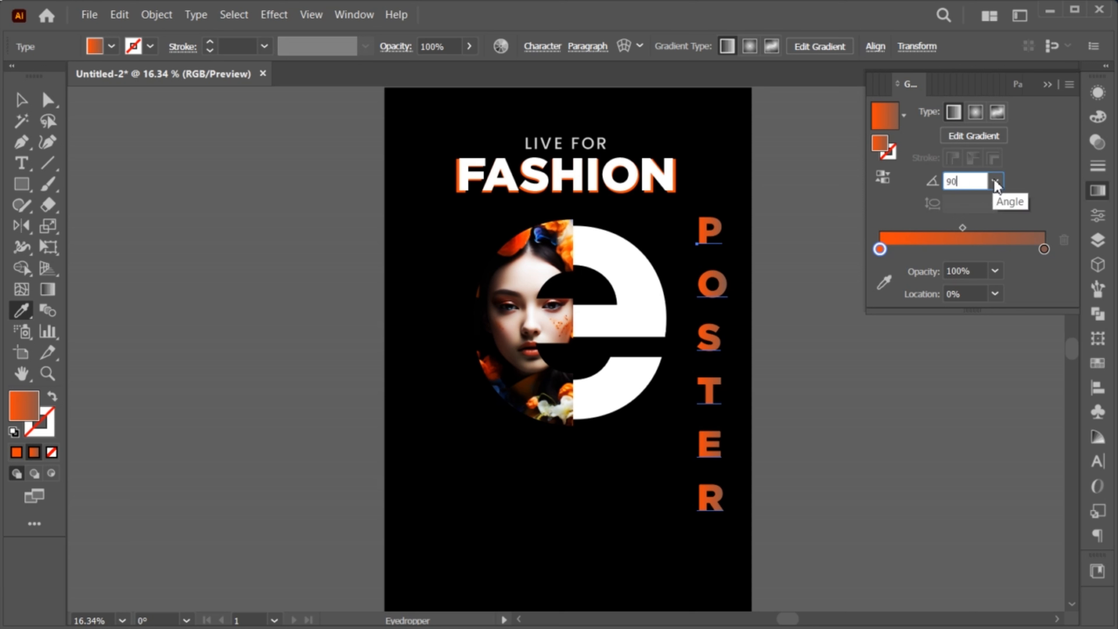
key("Return")
Resample the gradient's end stop from a lighter skin tone in the portrait and deselect the "POSTER" text
key("v")
left_click(1044, 249)
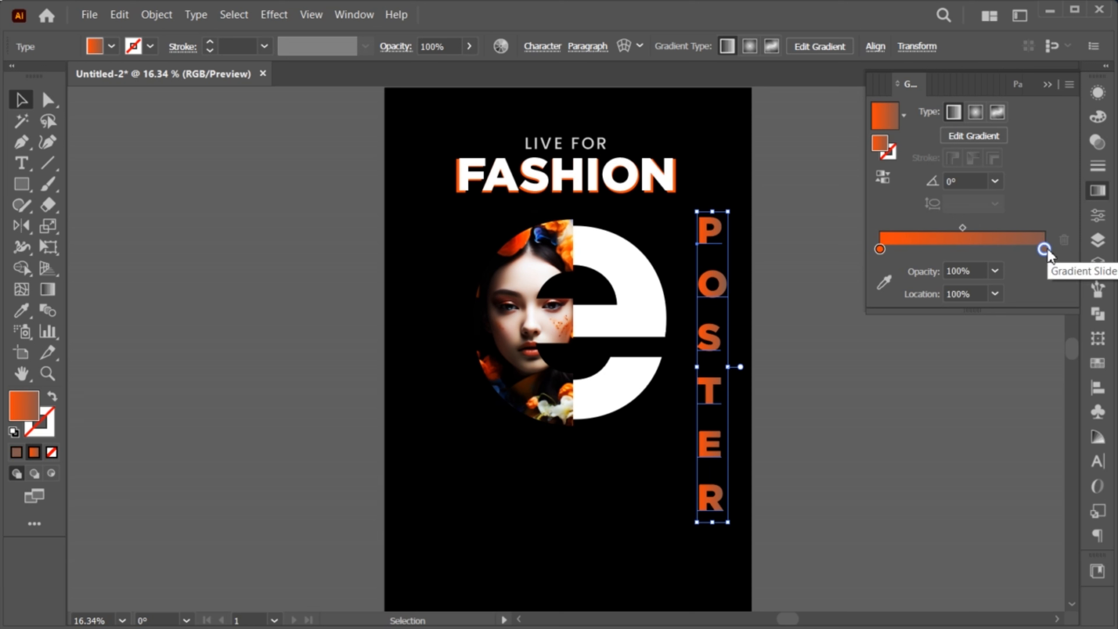
key("i")
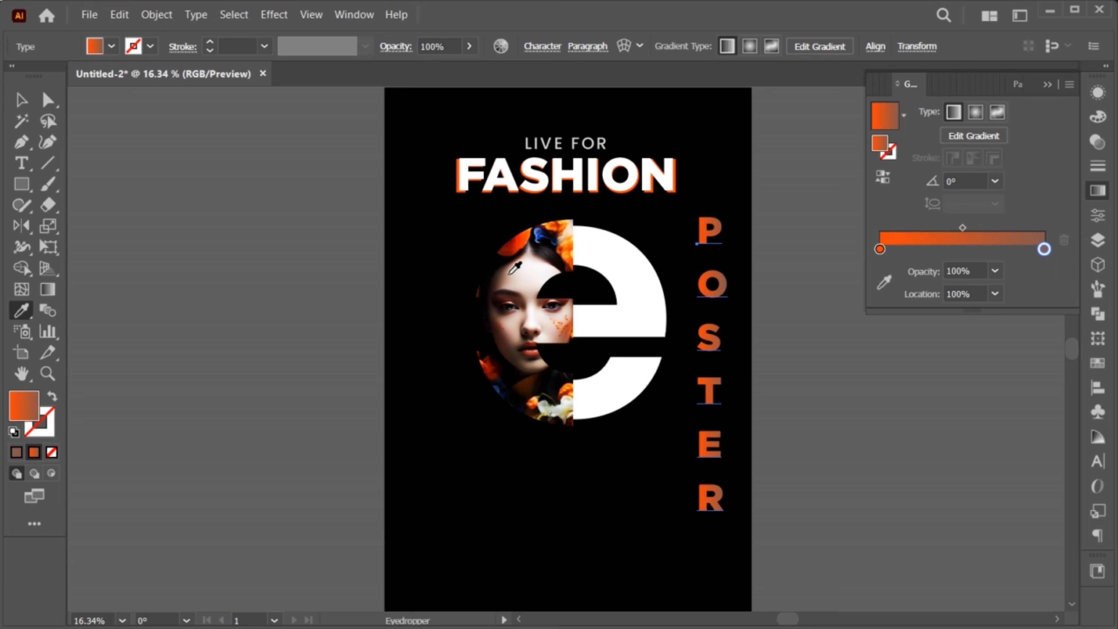
left_click(510, 273, "shift")
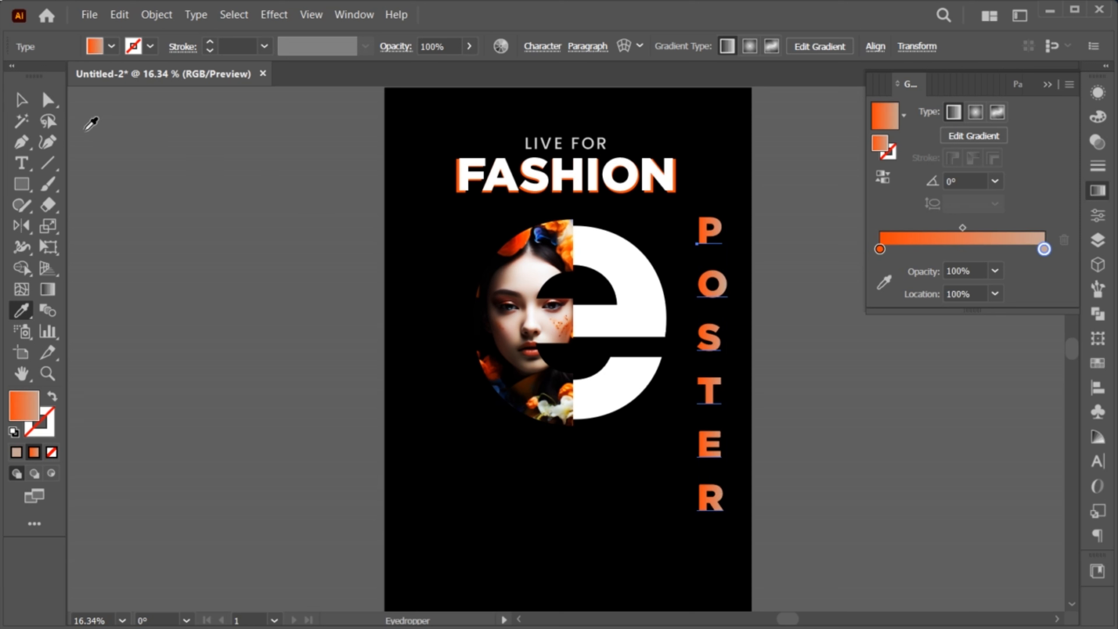
key("v")
left_click(1047, 85)
left_click(872, 360)
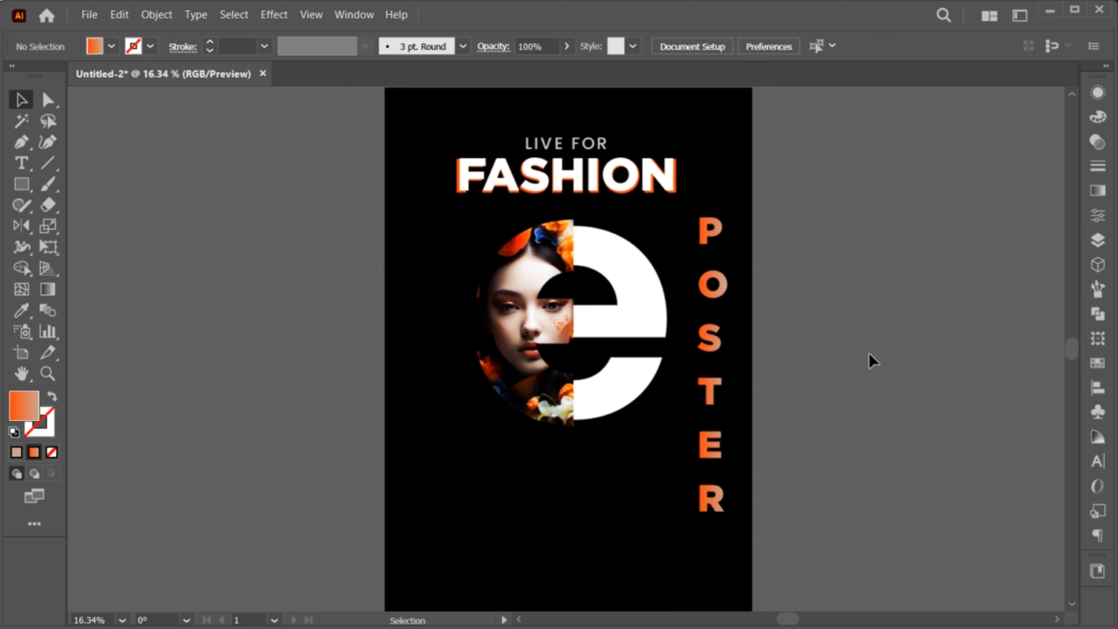
Set the leading of the "POSTER" text to 262 pt and shift the column closer to the poster's right edge and slightly up
left_click_drag(708, 284, 716, 282)
key("t")
left_click_drag(706, 232, 726, 514)
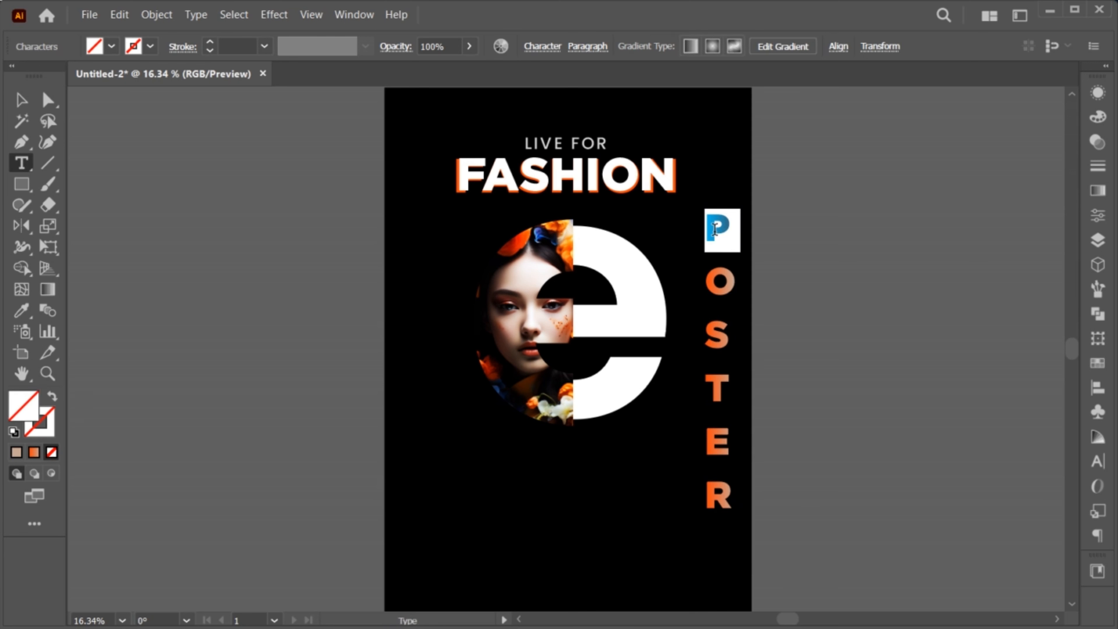
key("ctrl+t")
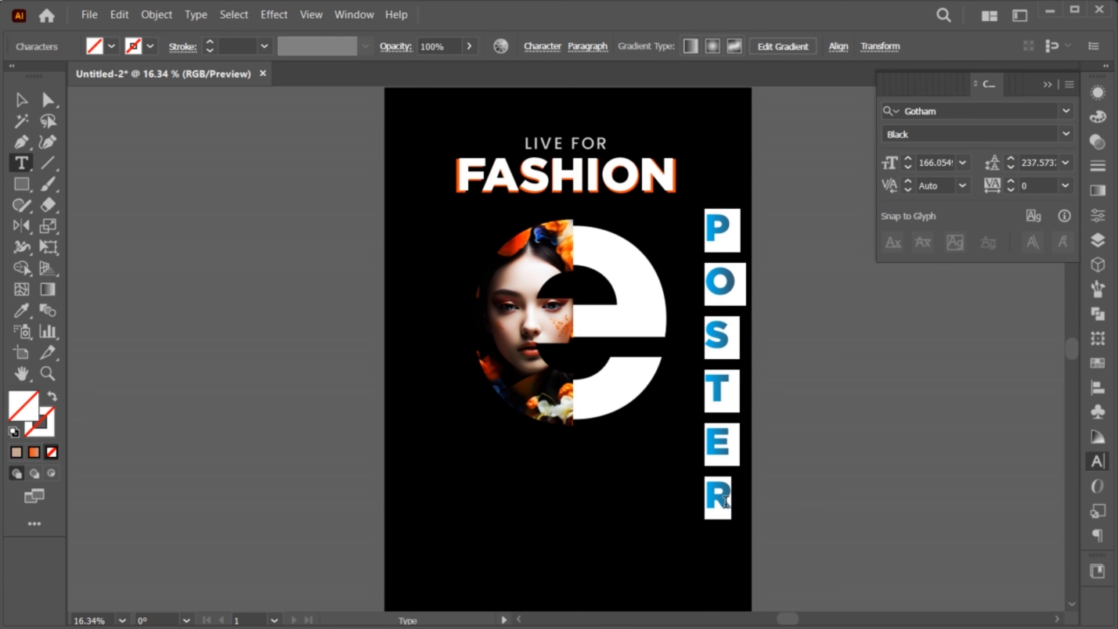
left_click(1009, 160)
left_click(1009, 160)
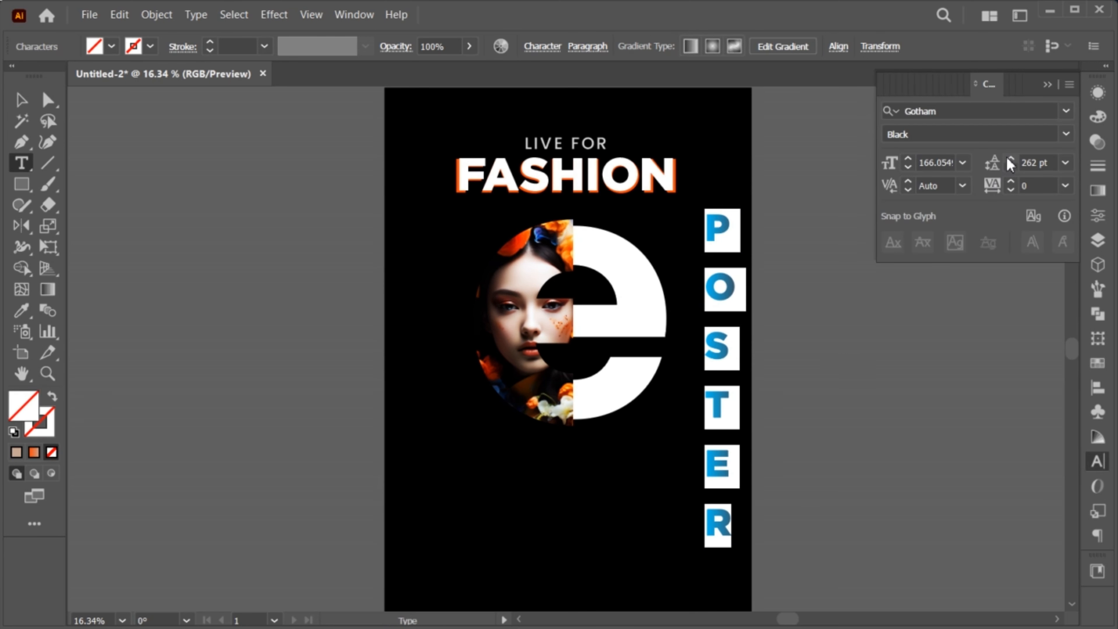
left_click(1049, 86)
left_click(20, 101)
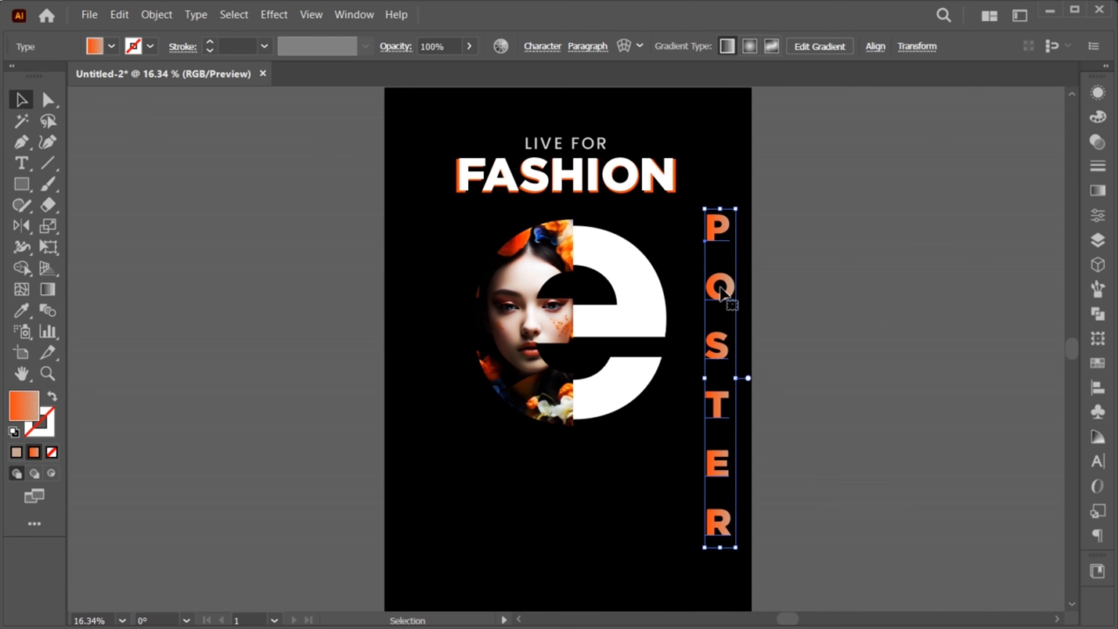
left_click_drag(720, 290, 720, 281)
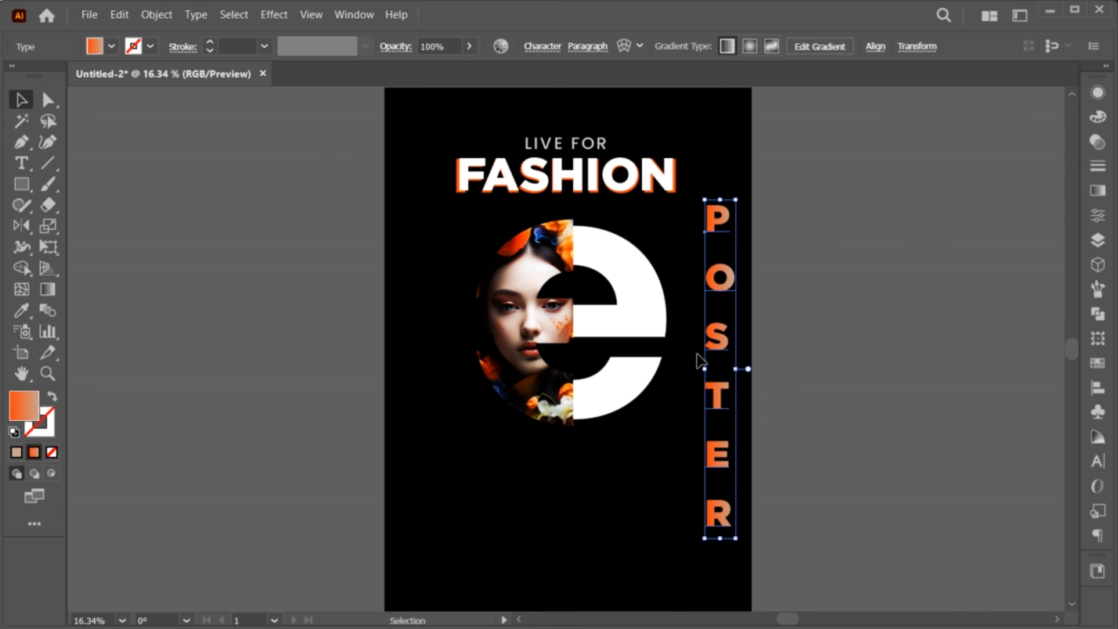
left_click(635, 445)
Draw an unfilled right-angled bracket in the poster's upper-right corner with the Pen tool and give it a brown #71382A stroke of 4 pt
key("ctrl+0")
key("slash")
left_click(14, 147)
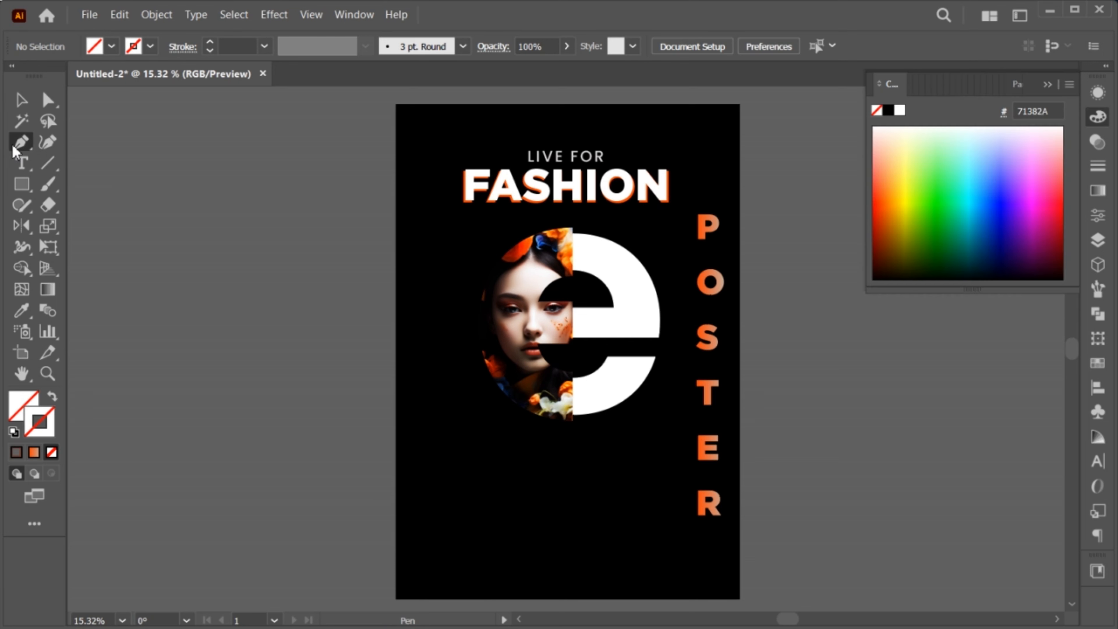
left_click(656, 122)
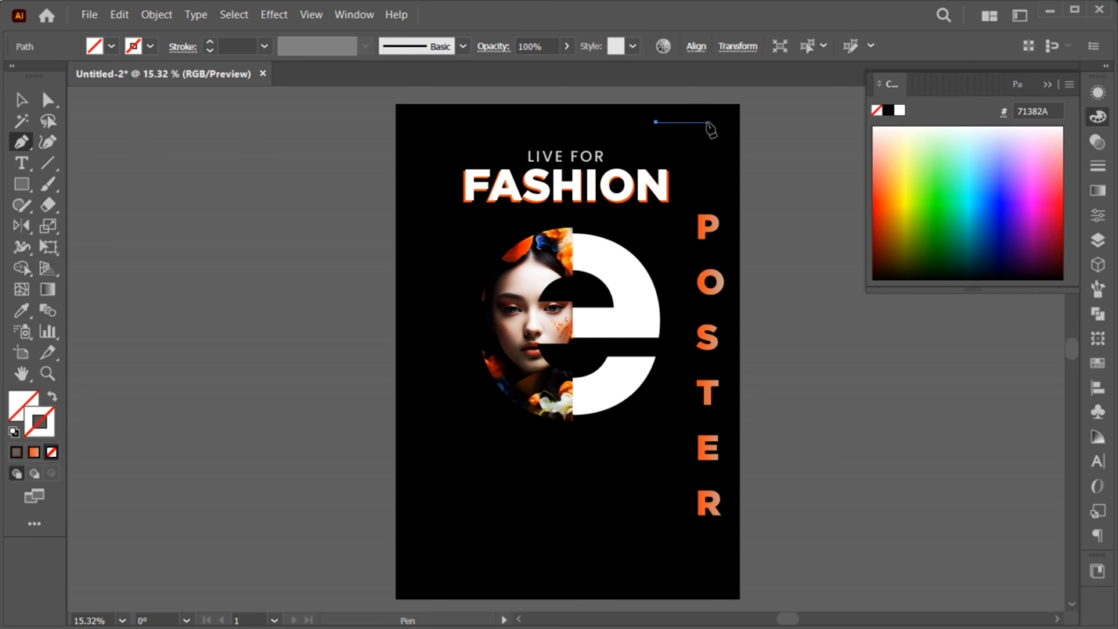
left_click(707, 122)
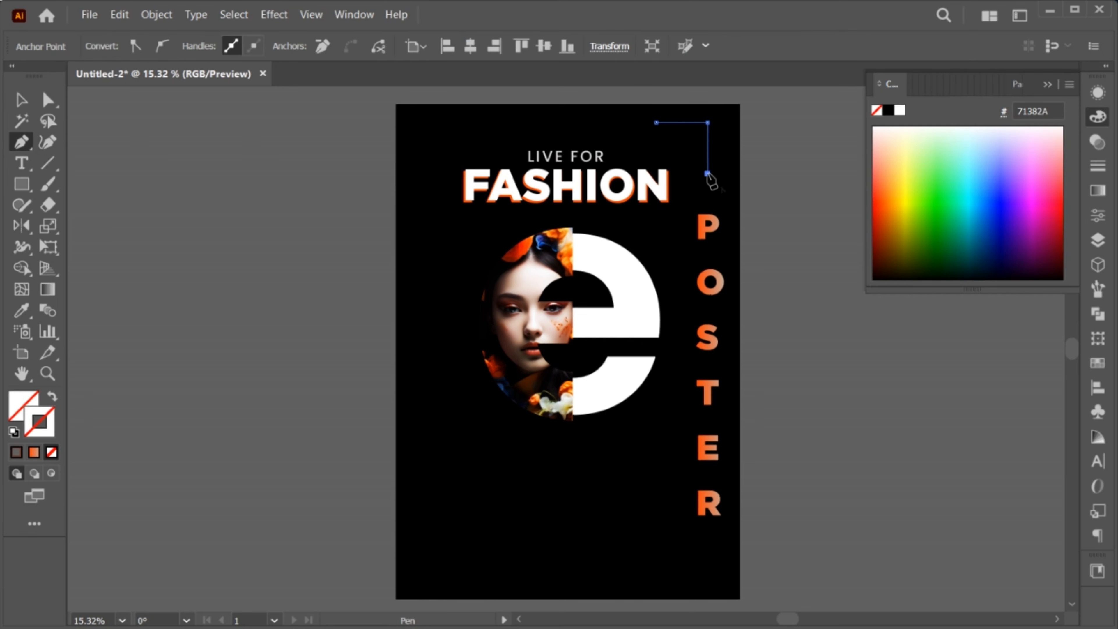
key("v")
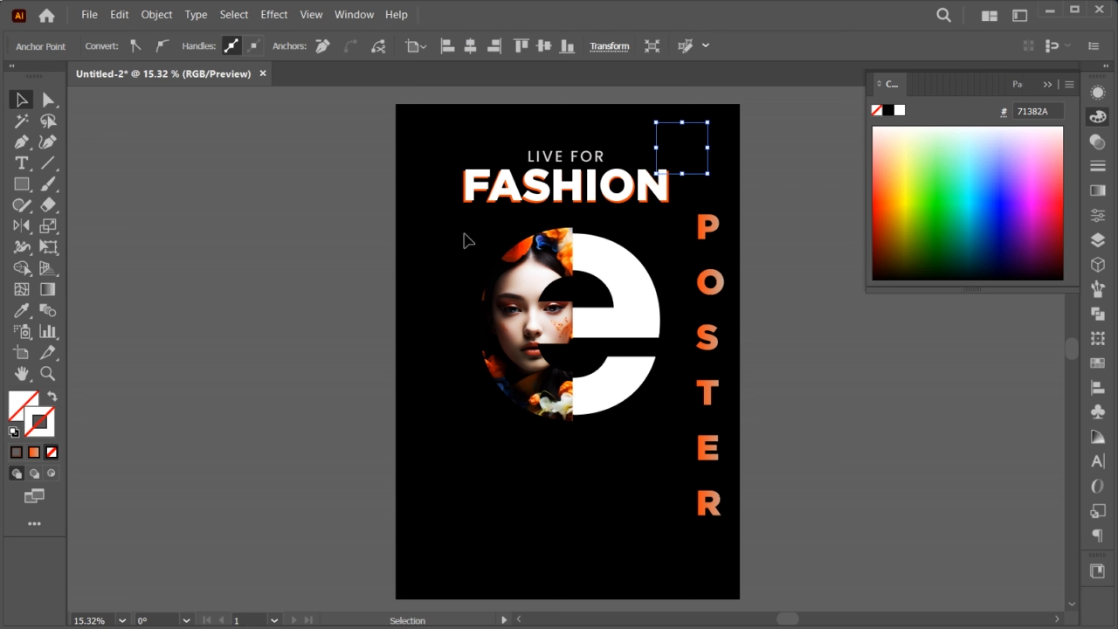
left_click(17, 452)
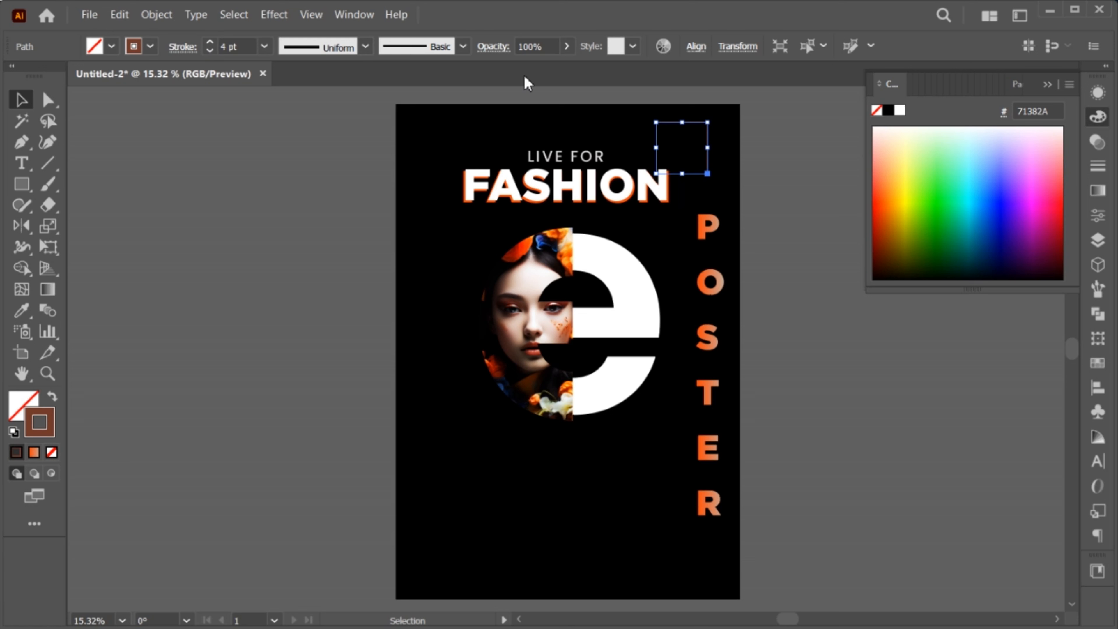
left_click(773, 135)
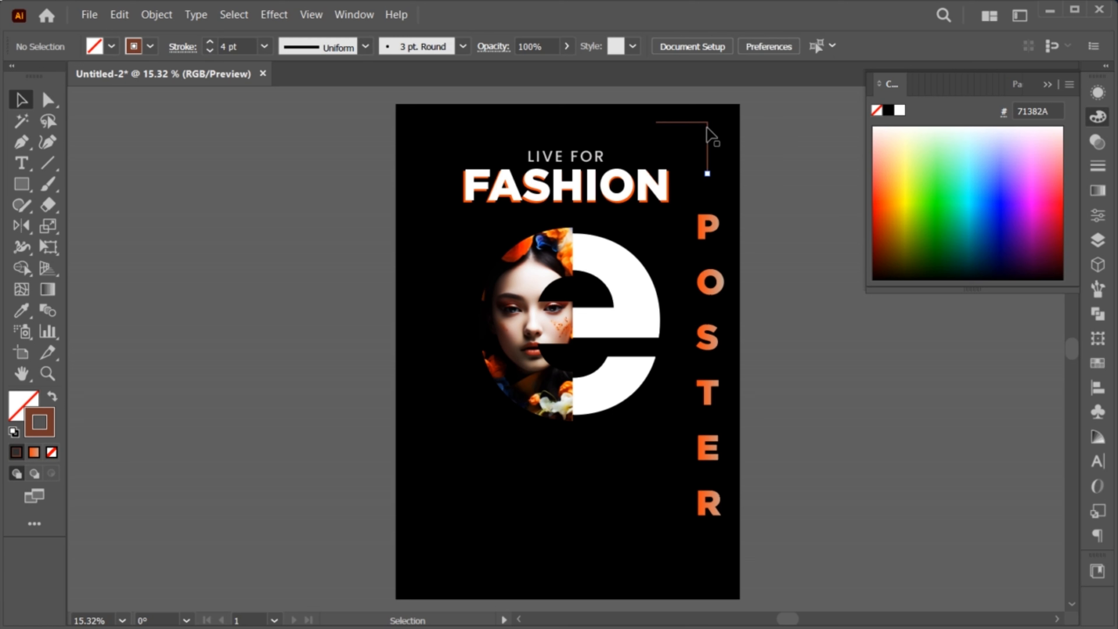
Duplicate the corner bracket straight down to the poster's lower-right corner and reflect the copy across the horizontal axis
left_click_drag(707, 133, 708, 522)
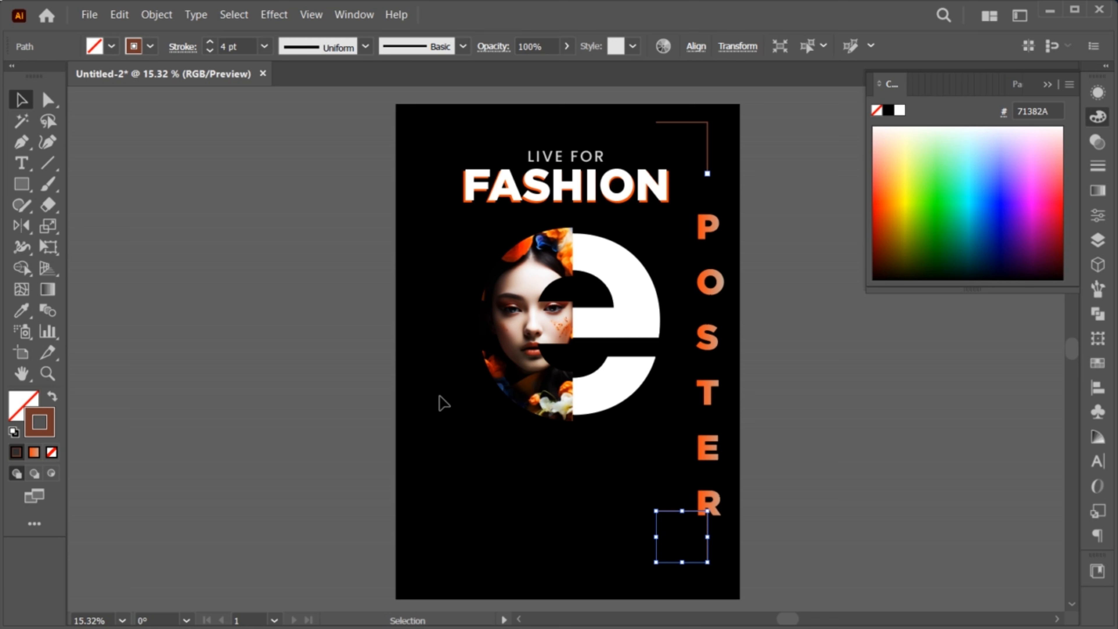
left_click(31, 227)
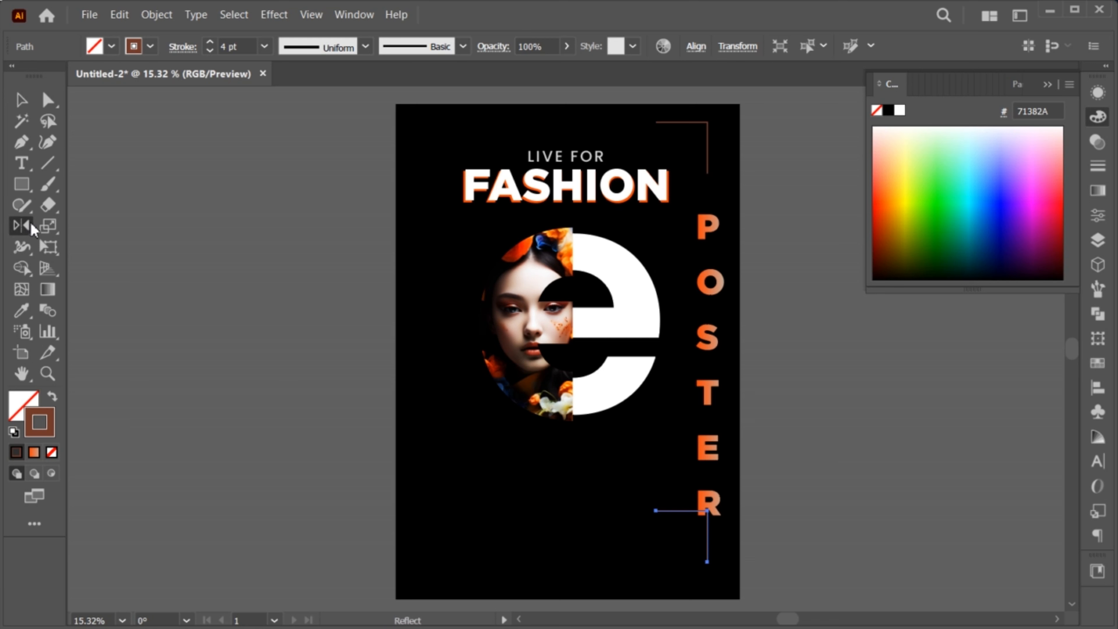
double_click(30, 224)
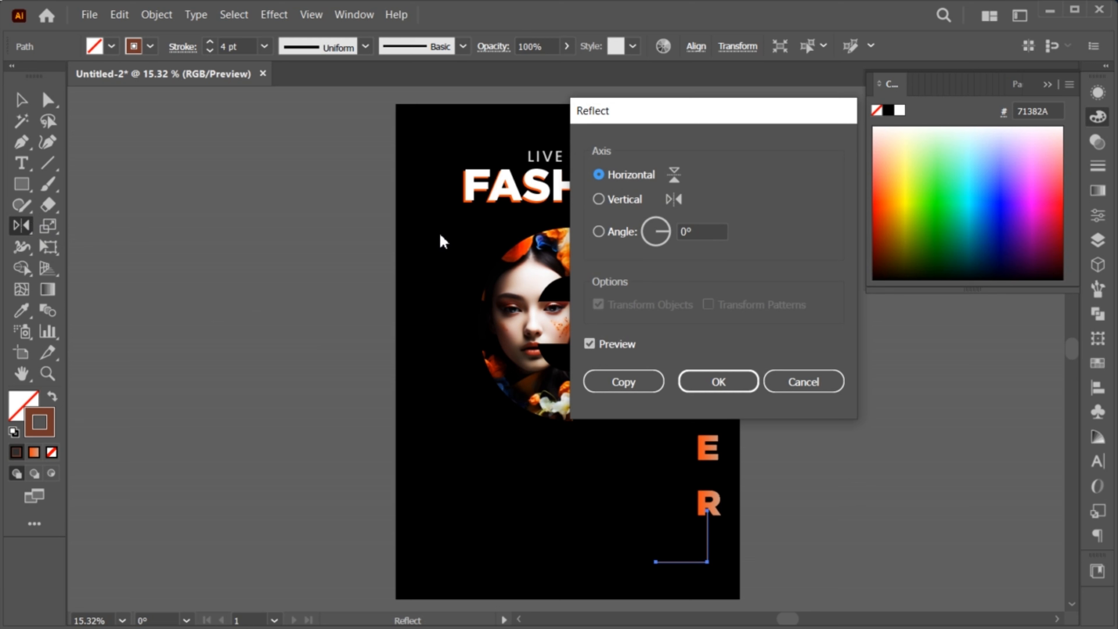
left_click(694, 382)
key("v")
left_click(702, 578)
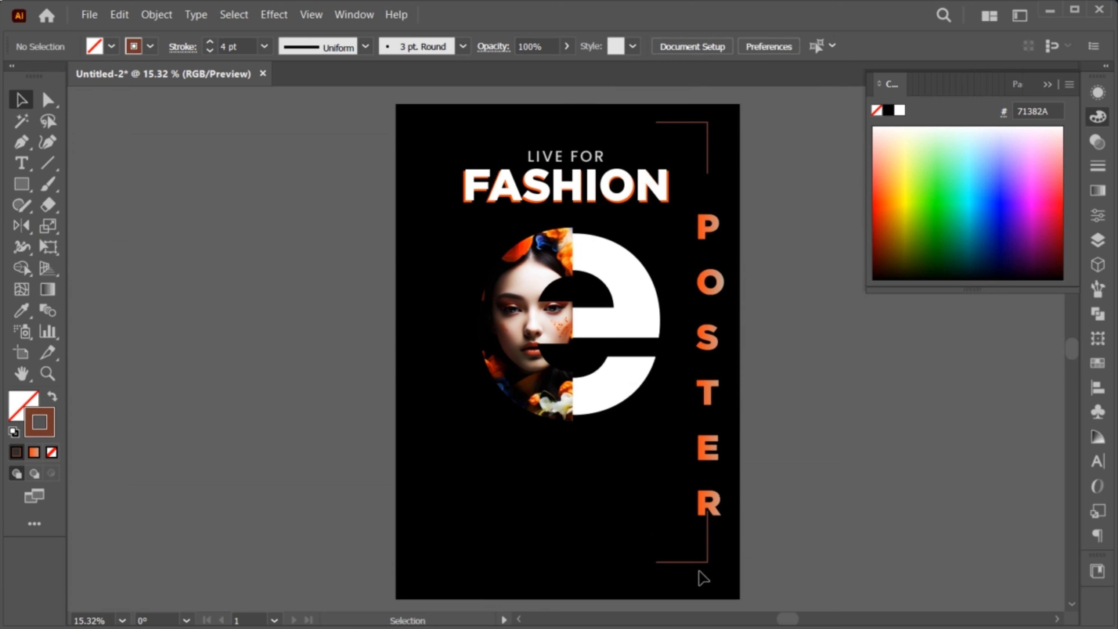
Move the lower bracket down clear of the "R" and raise the "POSTER" column to sit between both brackets
left_click_drag(708, 542, 709, 561)
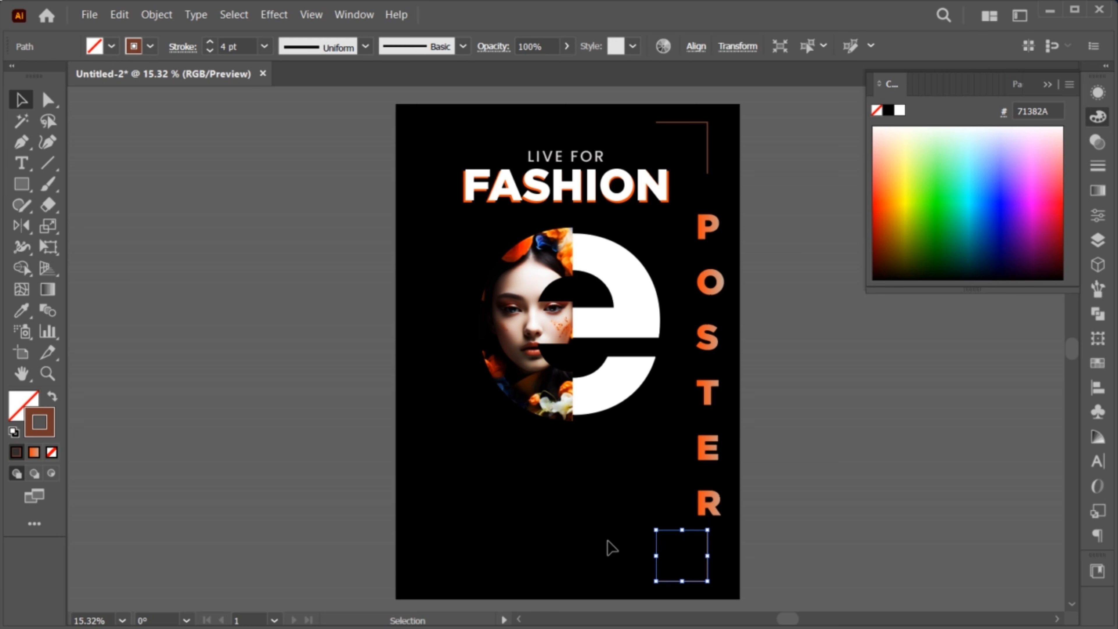
left_click(610, 548)
left_click_drag(703, 231, 702, 215)
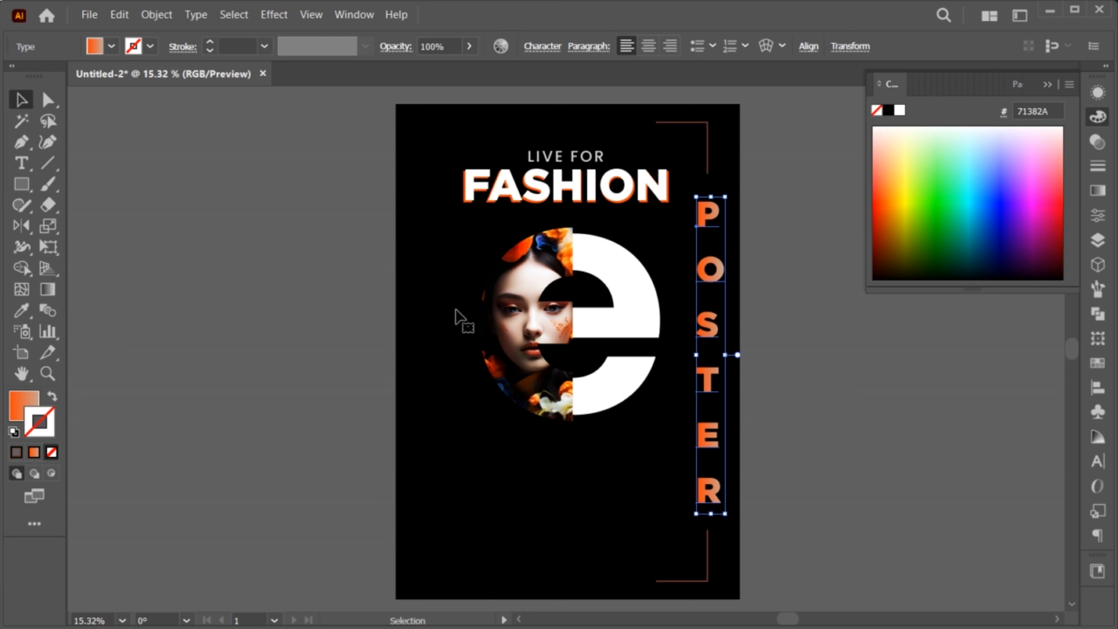
Select both halves of the letter "e", enlarge them together and shift them slightly down under the heading
left_click_drag(430, 276, 570, 438)
left_click_drag(541, 325, 539, 338)
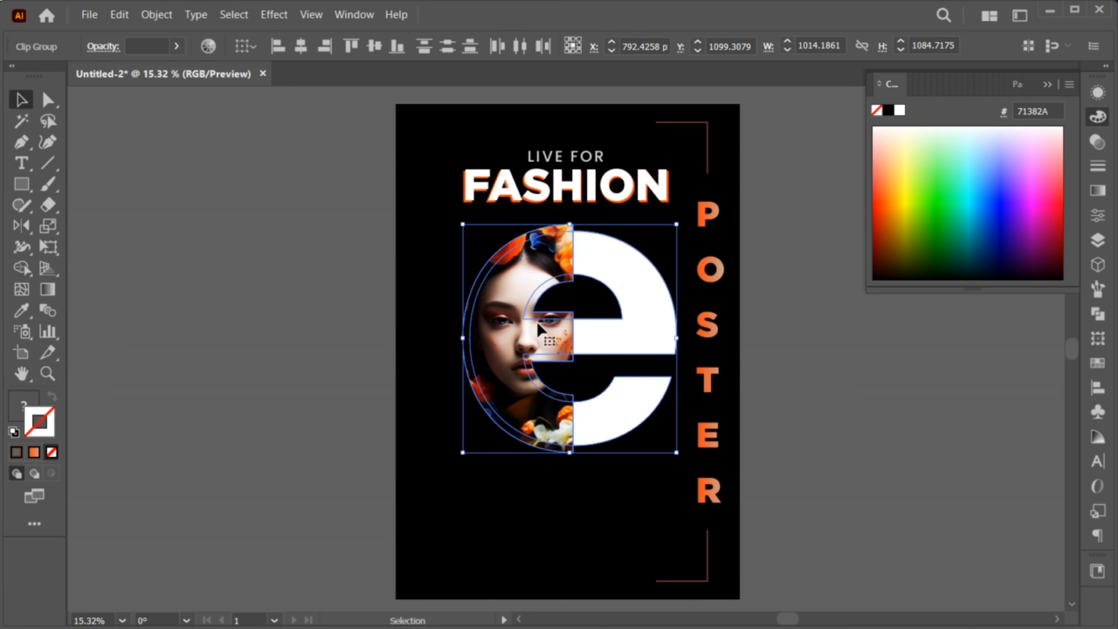
left_click(421, 369)
Duplicate the "LIVE FOR" text below the letter "e" and replace its wording with "29th OCTOBER"
left_click_drag(545, 161, 507, 493)
double_click(507, 493)
key("ctrl+a")
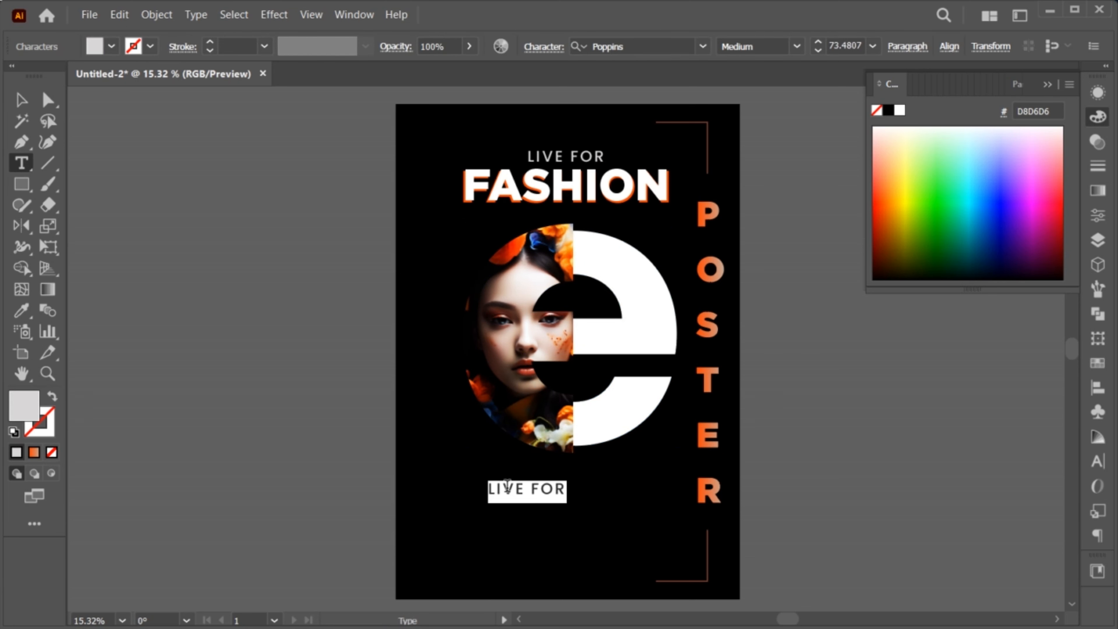
type("29th ")
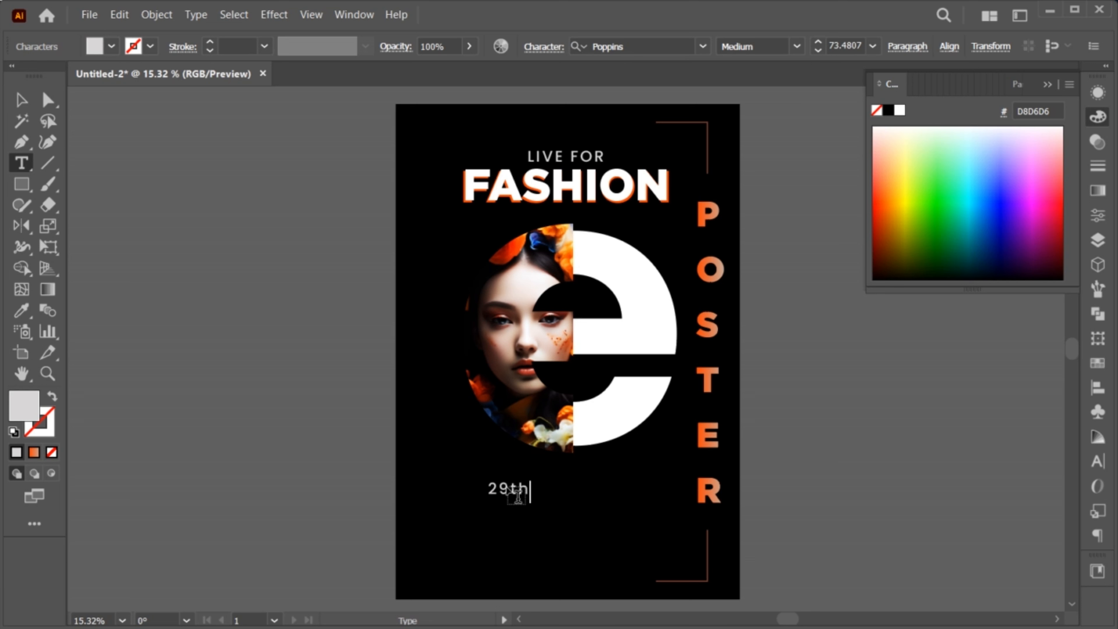
type("OCTOBER")
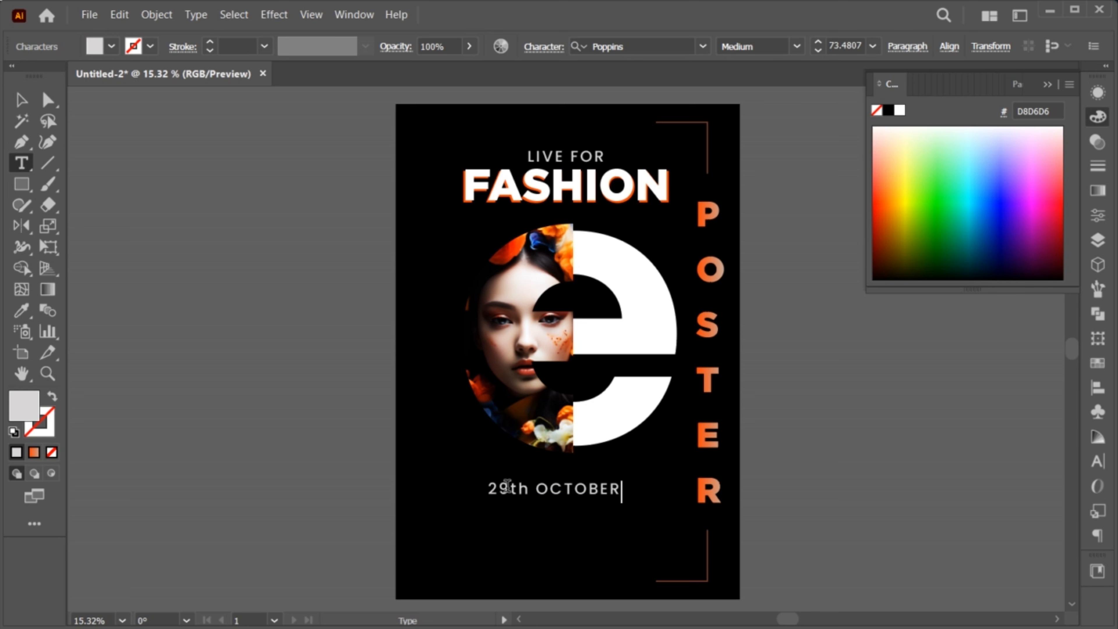
key("Escape")
Change the font weight of the "29th OCTOBER" text to SemiBold
double_click(512, 496)
key("ctrl+a")
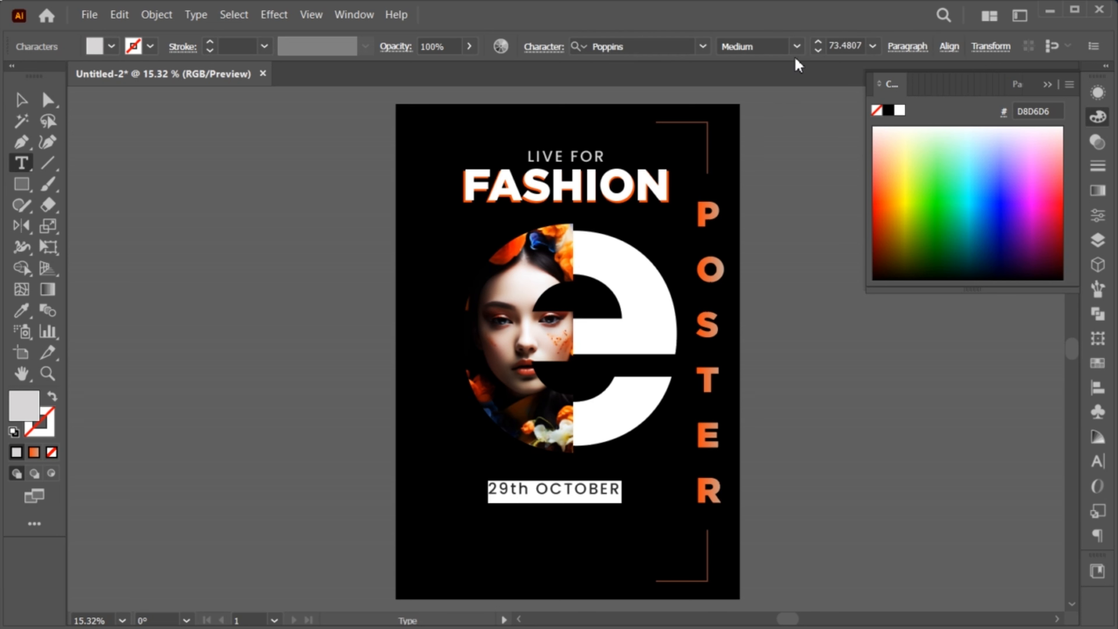
left_click(796, 46)
left_click(782, 241)
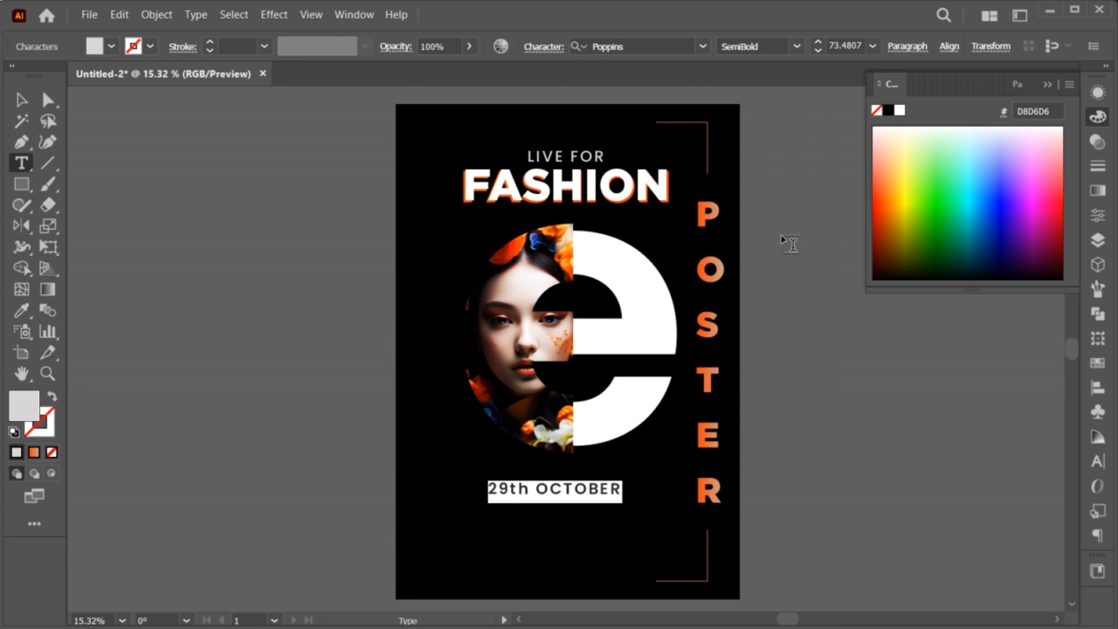
left_click(22, 101)
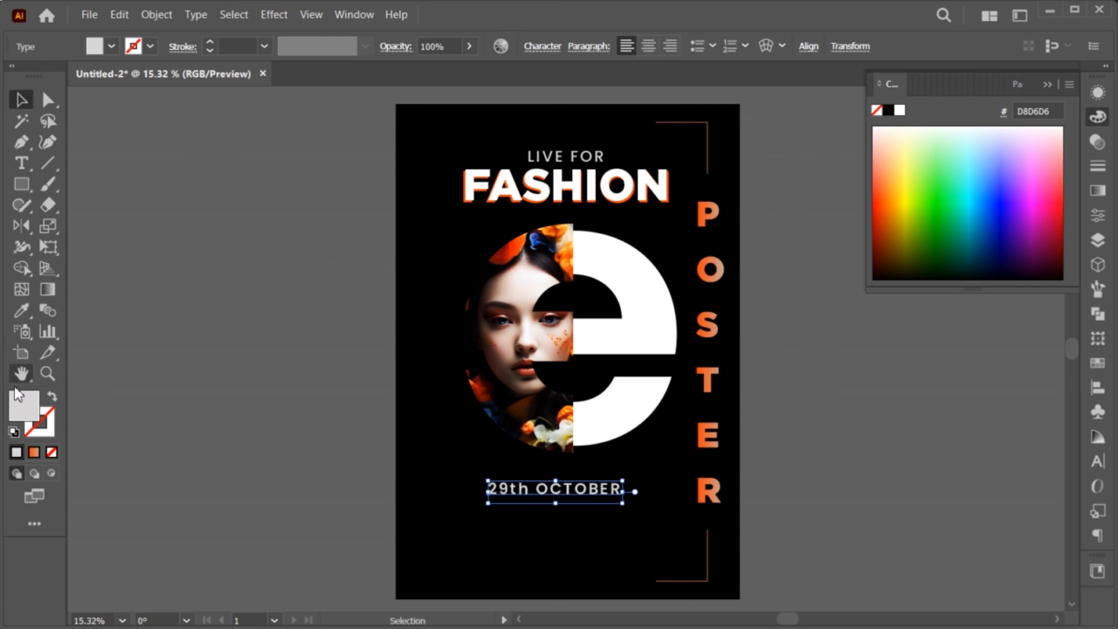
double_click(24, 422)
left_click(202, 197)
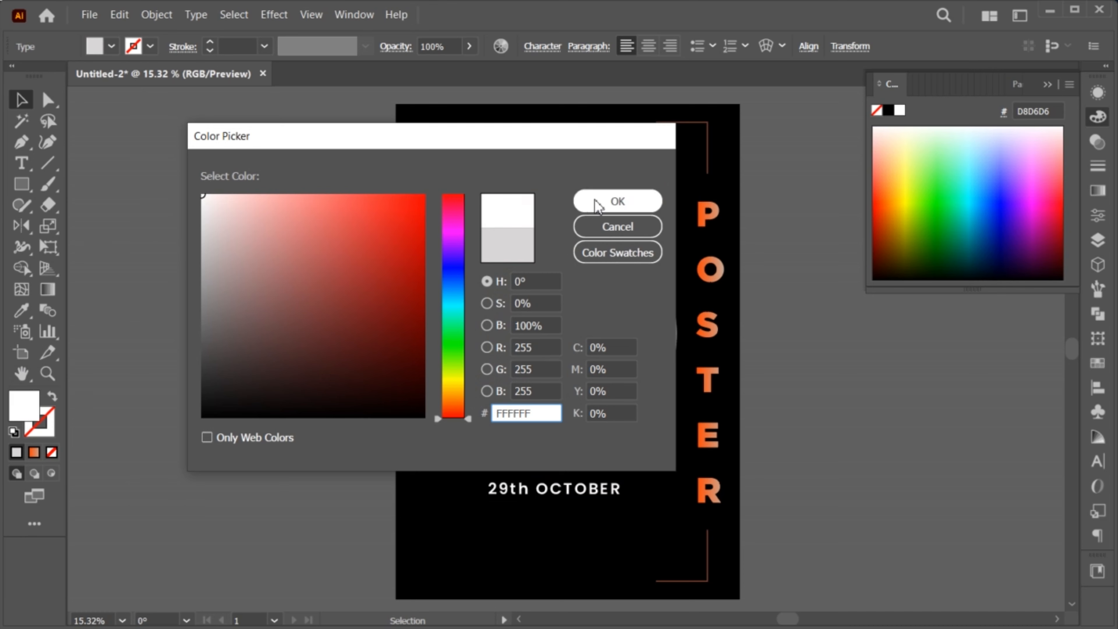
left_click(630, 203)
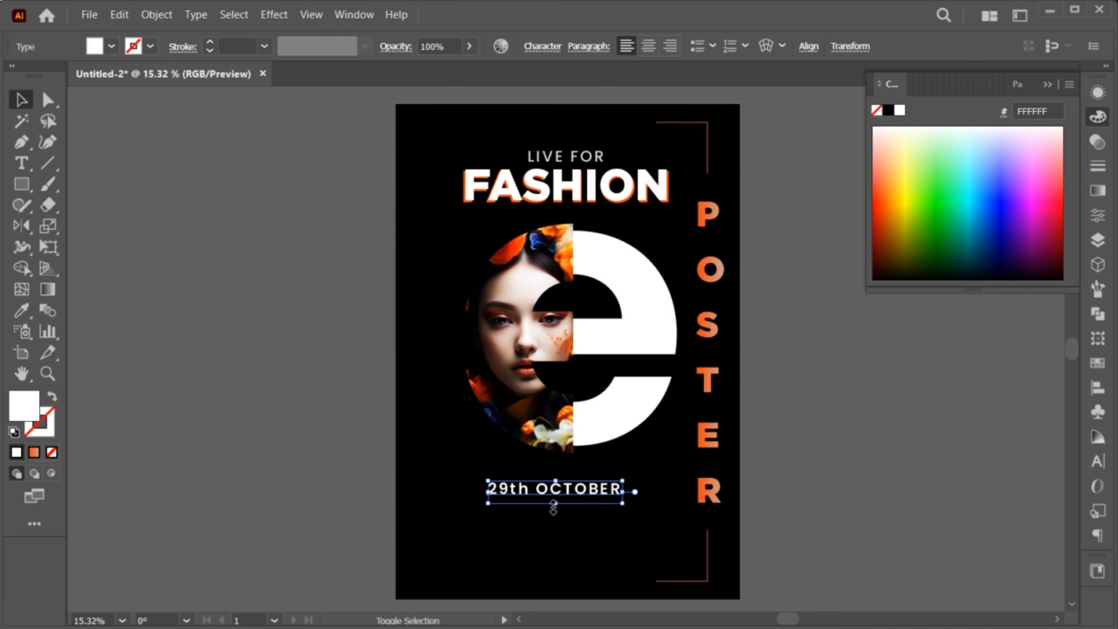
key("ctrl+z")
key("ctrl+z")
Set the "29th OCTOBER" text to Bold with a white FFFFFF fill and nudge it slightly left
left_click(782, 47)
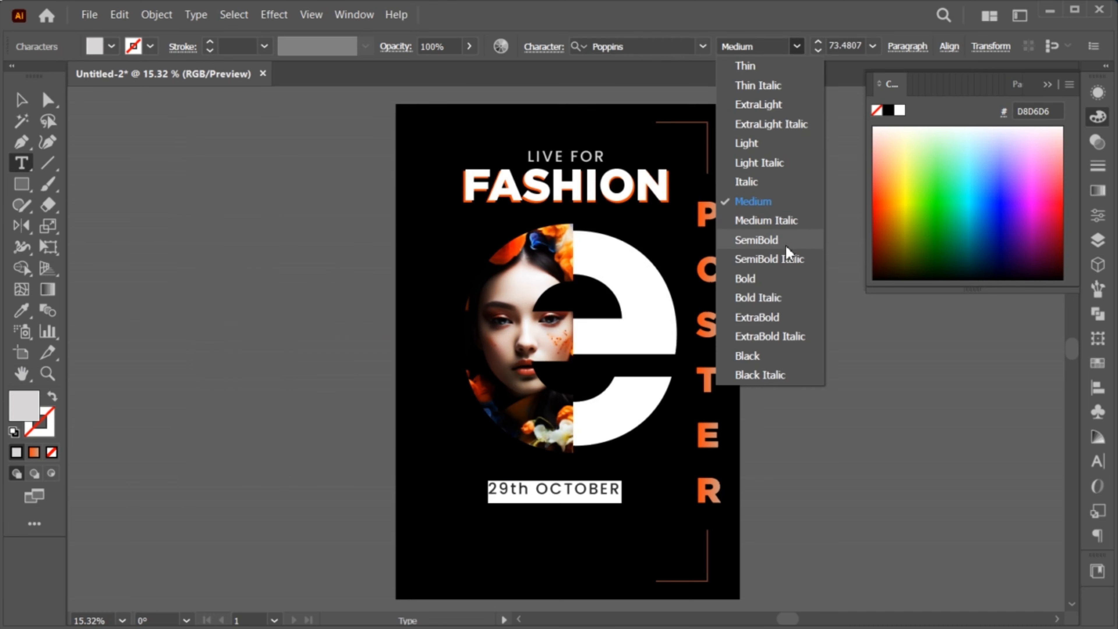
left_click(781, 278)
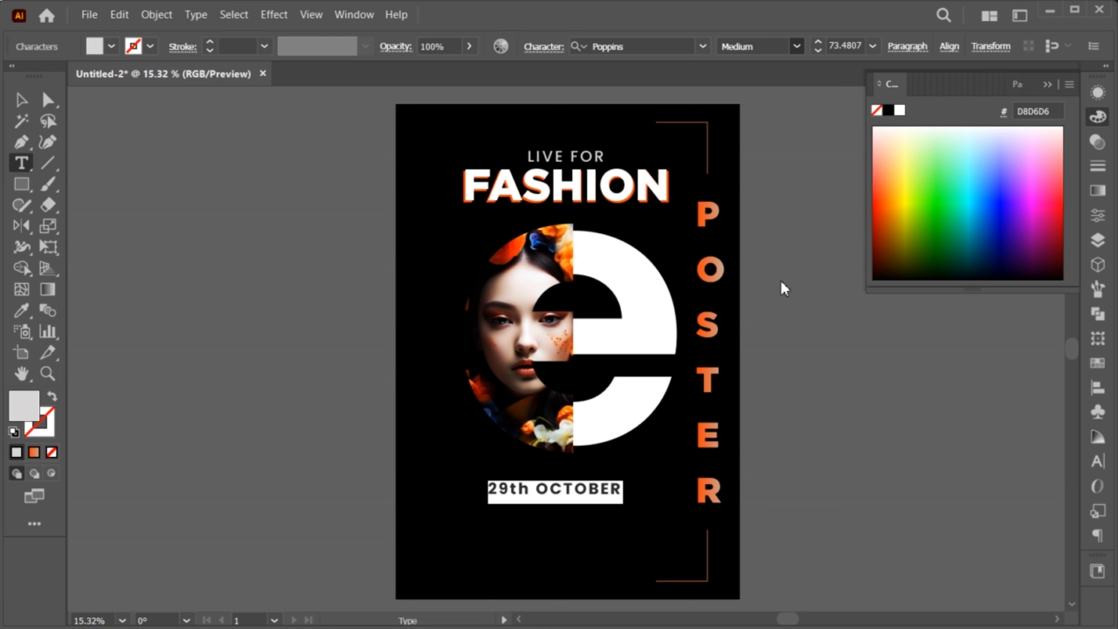
double_click(34, 402)
left_click_drag(206, 199, 201, 195)
left_click(609, 207)
key("Escape")
left_click_drag(521, 492, 524, 485)
Recolour only "29th" in the date line with an orange (F83E05) sampled from the portrait
double_click(487, 491)
key("ctrl+a")
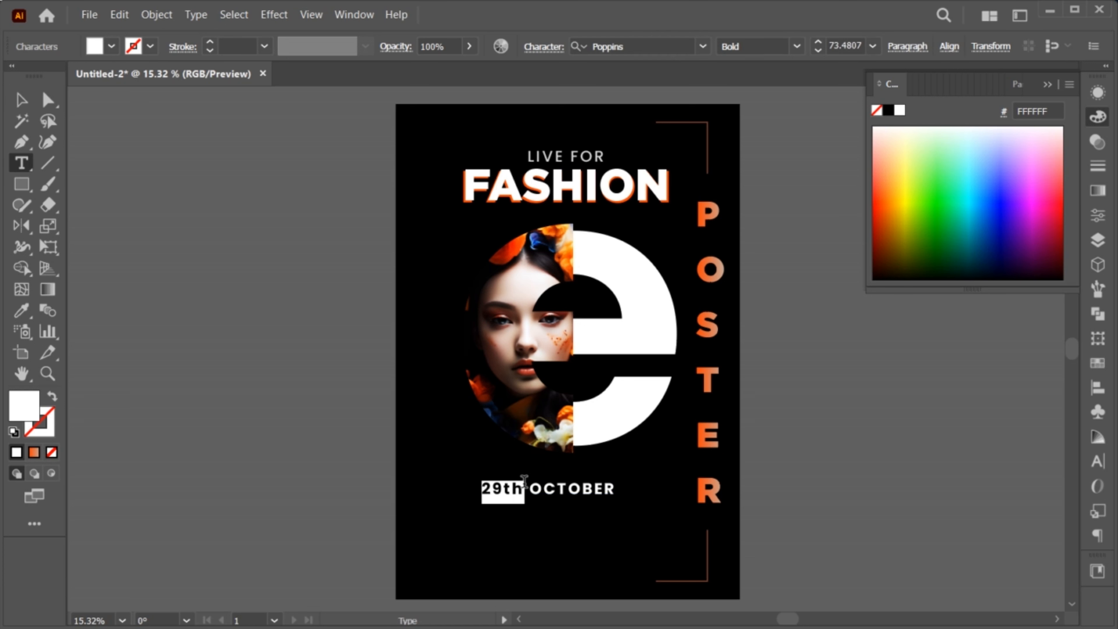
left_click(34, 307)
left_click(516, 245)
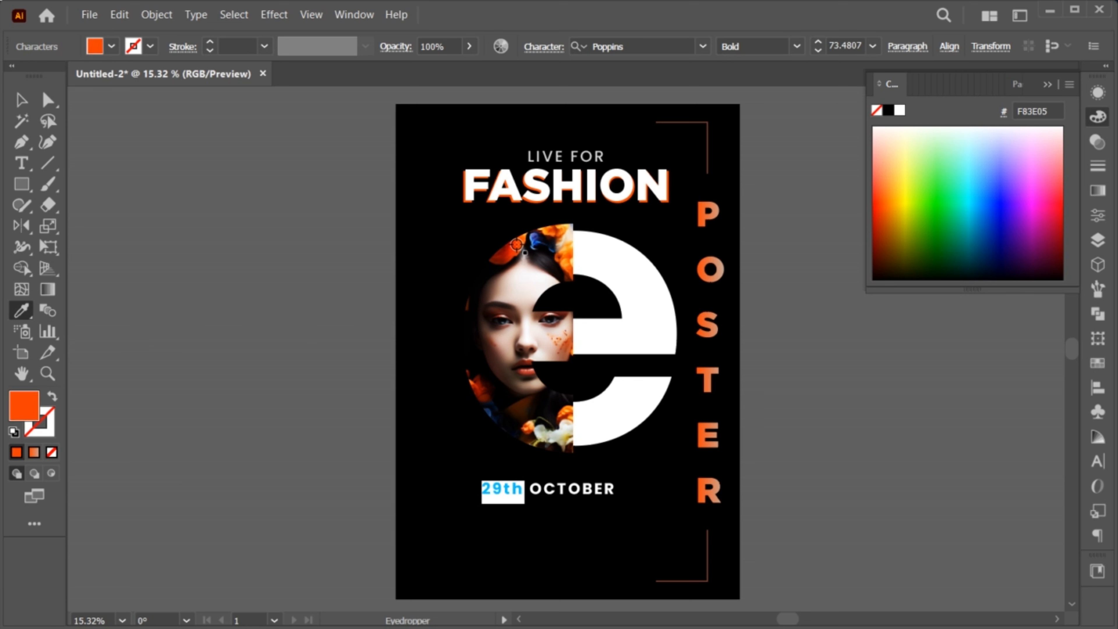
key("v")
left_click(333, 422)
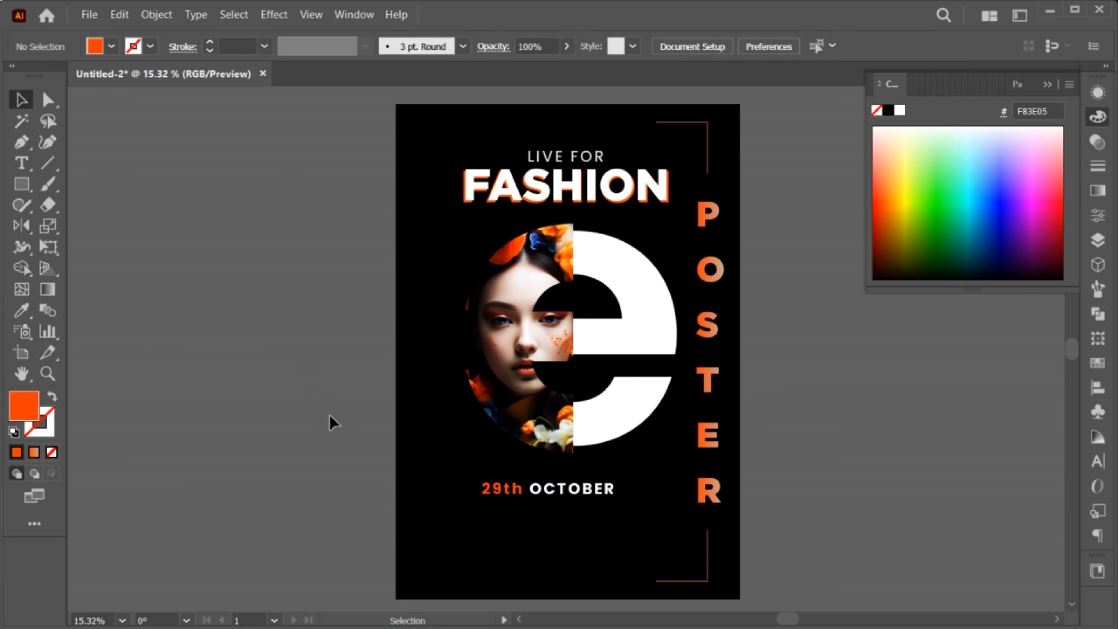
Enlarge the date line to about 80.25 pt and place it below the "e", starting near the letter's left edge
left_click(505, 489)
left_click_drag(551, 505, 551, 510)
left_click_drag(511, 495, 546, 510)
key("z")
key("v")
left_click(499, 455)
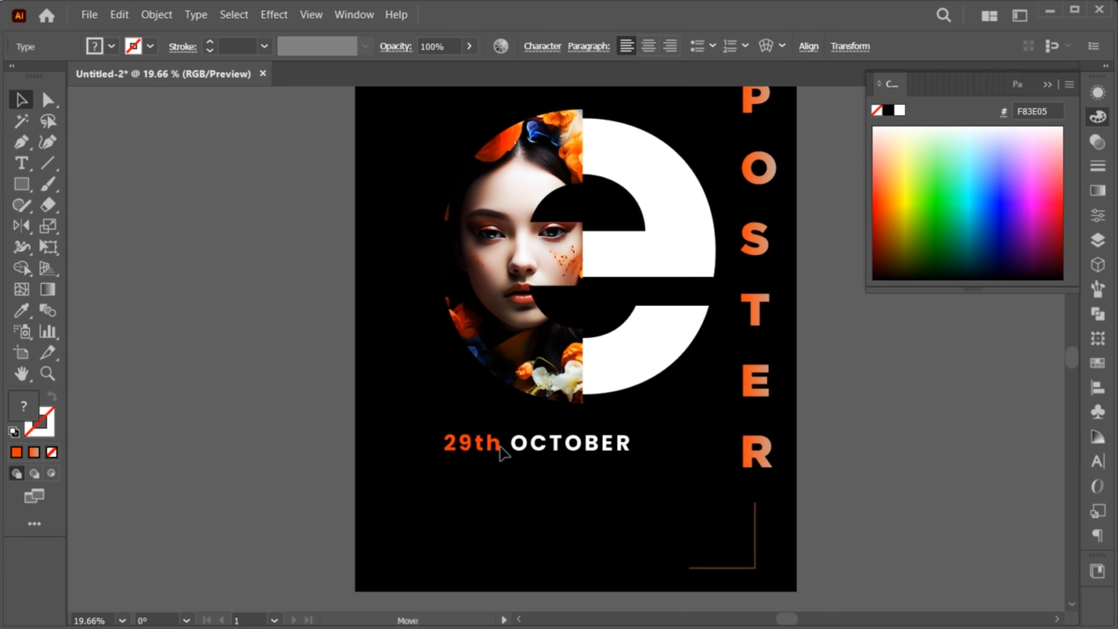
Duplicate the date line directly below itself and replace the copy's wording with "COMPLETE BEGINNERS TUTORIAL"
left_click_drag(489, 444, 488, 473)
triple_click(488, 472)
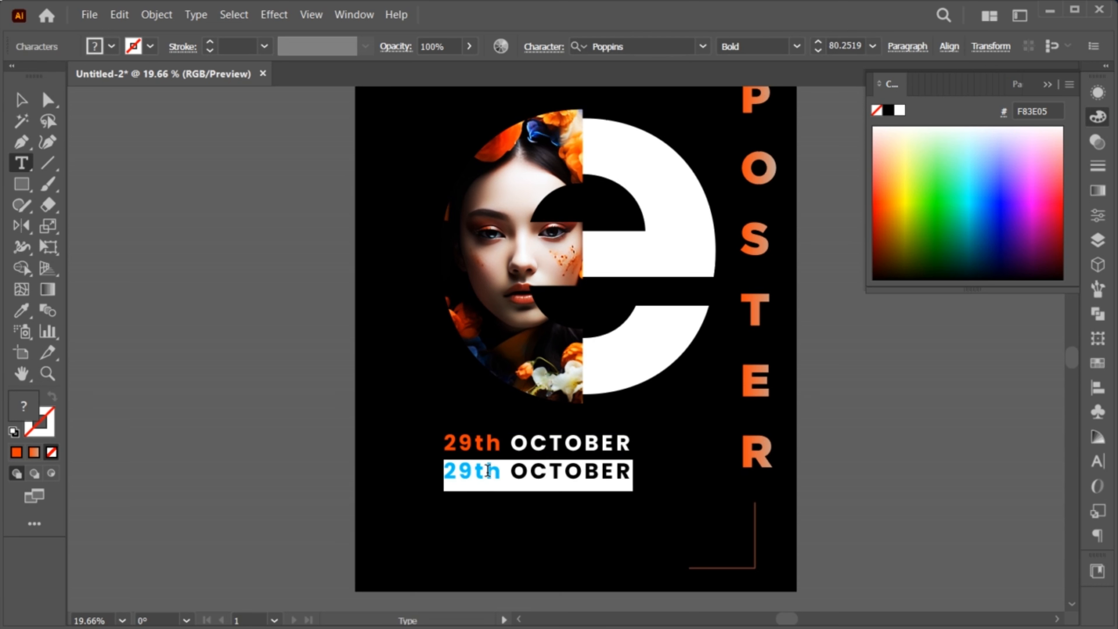
key("BackSpace")
type("COMPLETE")
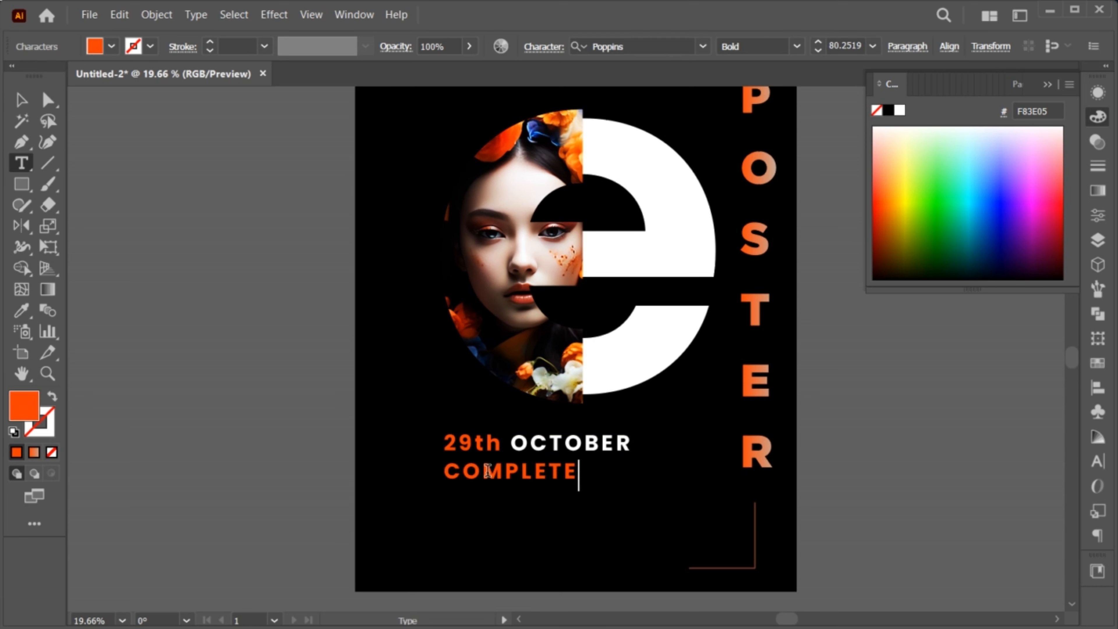
type(" BEGINNERS TUT")
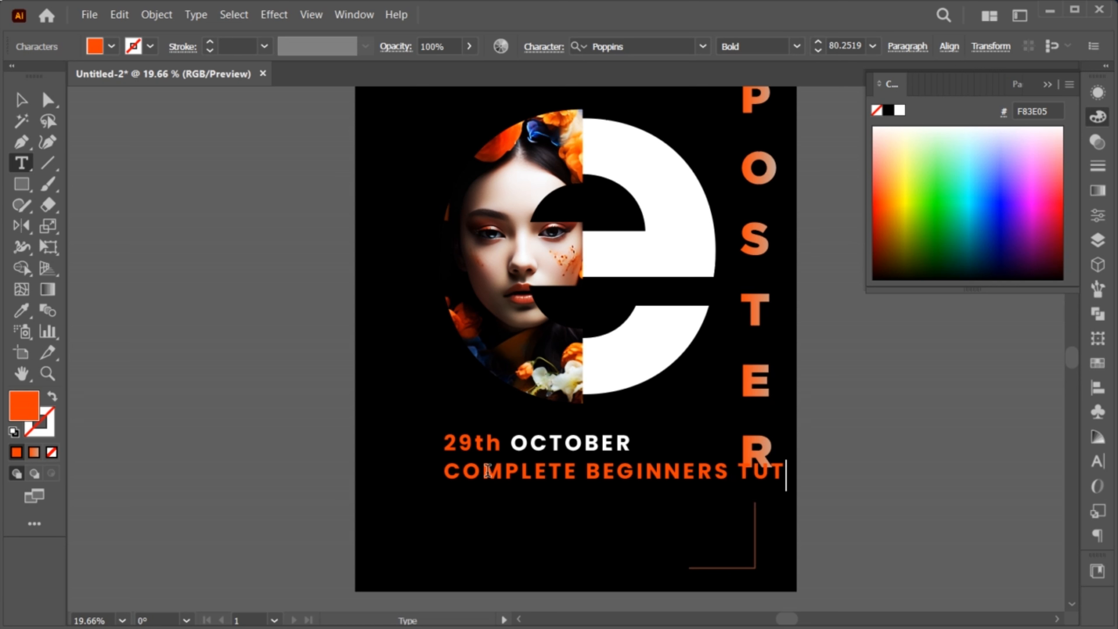
type("ORIAL")
key("Escape")
Change the fill of the whole "COMPLETE BEGINNERS TUTORIAL" line to off-white F4F4F4
triple_click(470, 476)
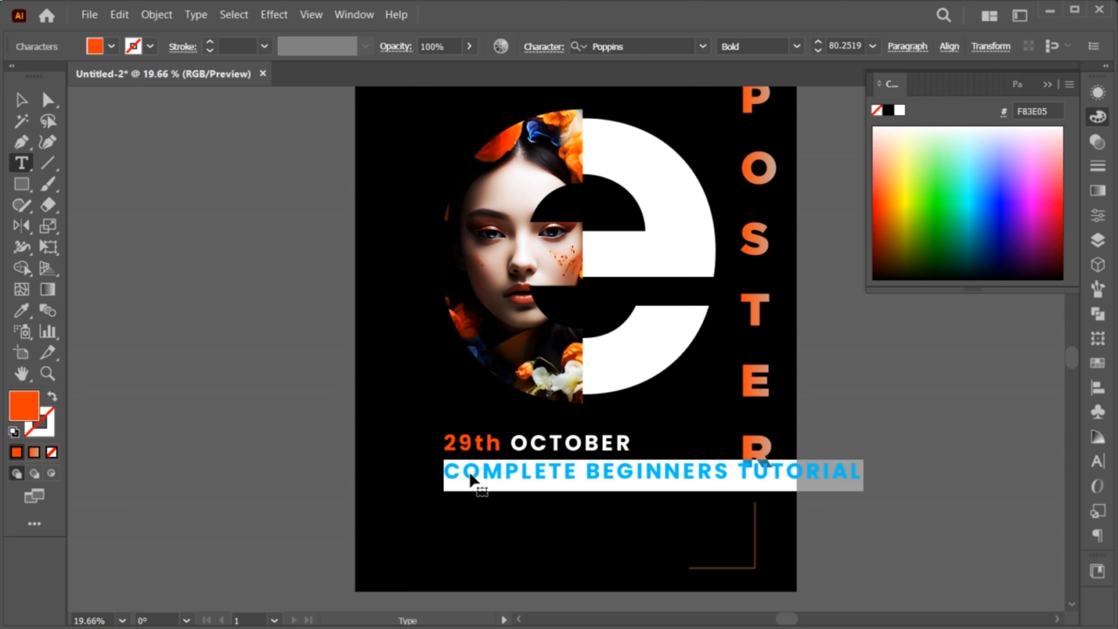
double_click(33, 412)
left_click(205, 207)
left_click(203, 203)
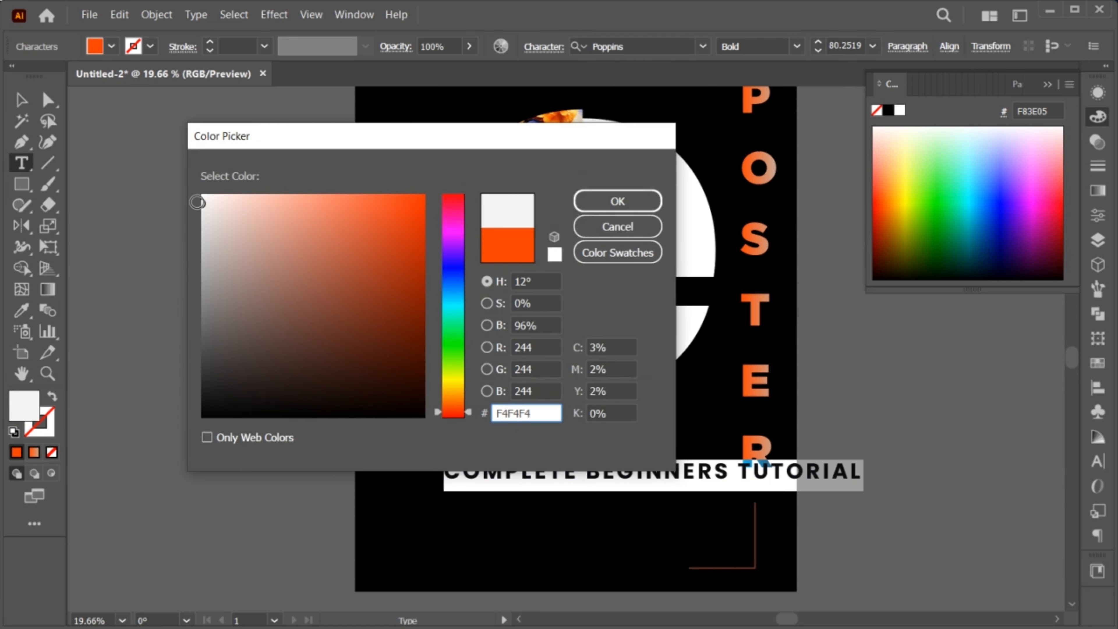
left_click(654, 202)
key("Escape")
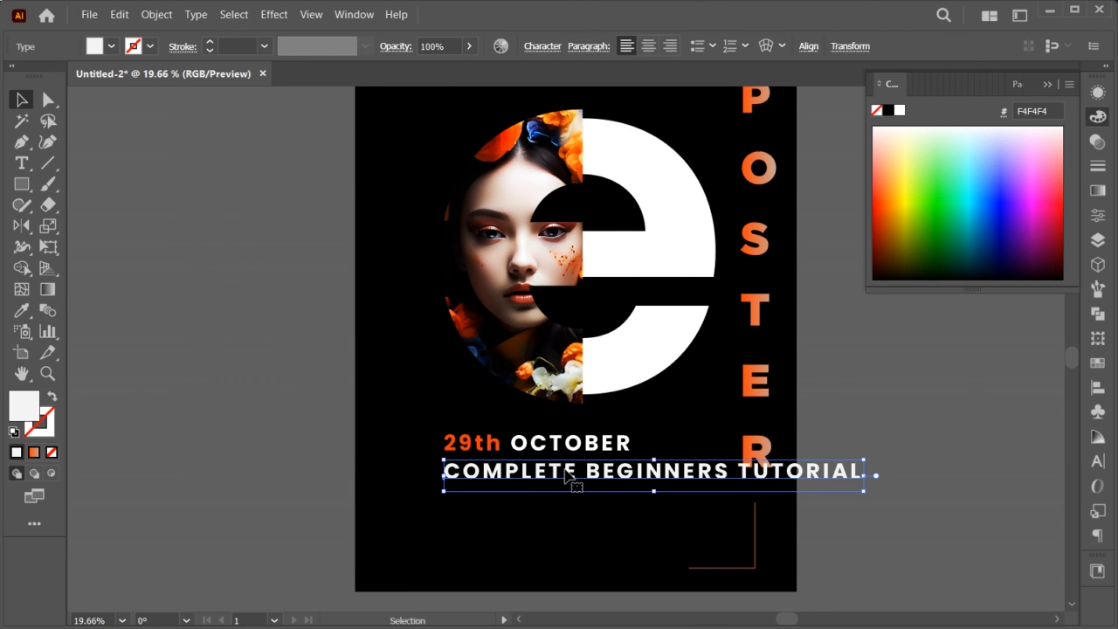
Shrink the "COMPLETE BEGINNERS TUTORIAL" line to about 70.3 pt under the date and set its weight to SemiBold
left_click_drag(572, 478, 554, 478)
left_click_drag(848, 491, 822, 490)
left_click_drag(594, 467, 583, 466)
double_click(583, 469)
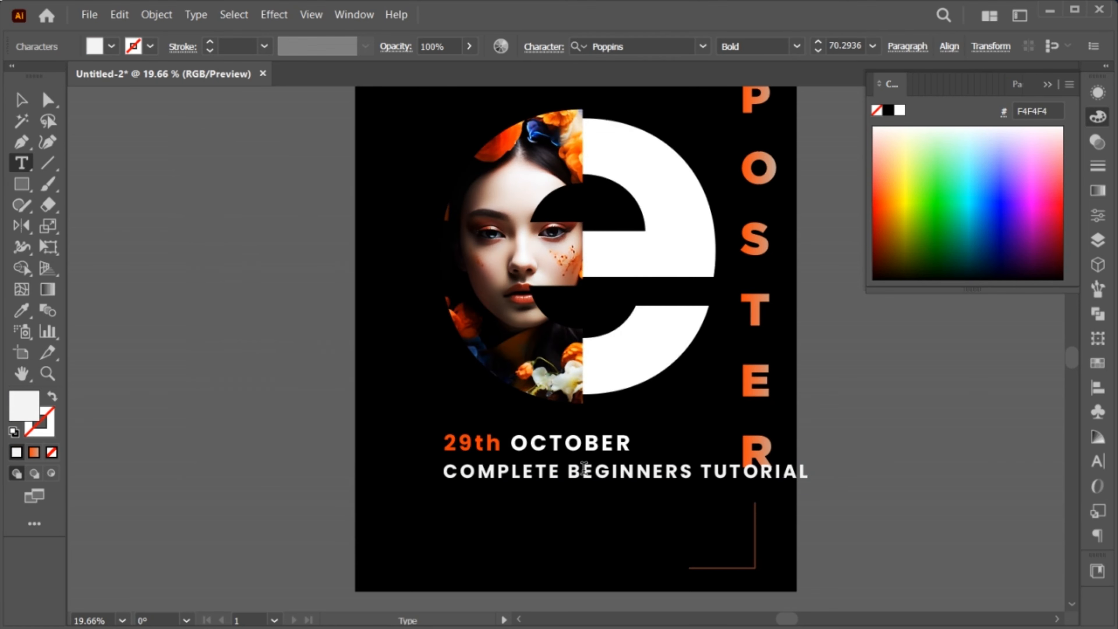
key("ctrl+a")
left_click(796, 46)
left_click(756, 240)
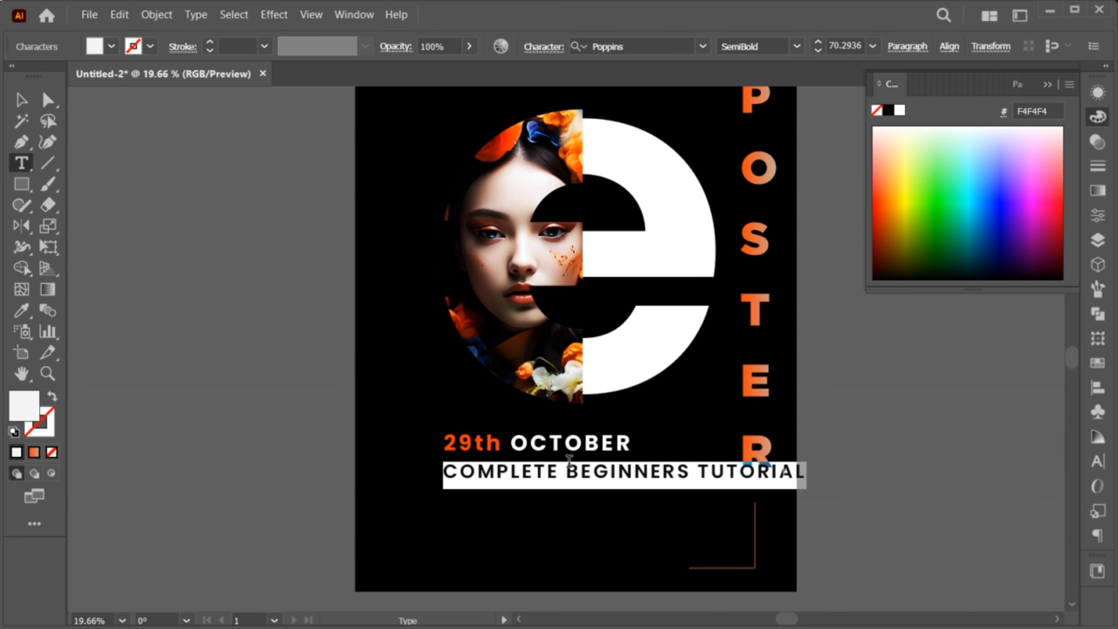
key("Escape")
left_click_drag(570, 474, 568, 476)
Reduce the tracking of the "COMPLETE BEGINNERS TUTORIAL" line to 27
double_click(568, 476)
key("ctrl+a")
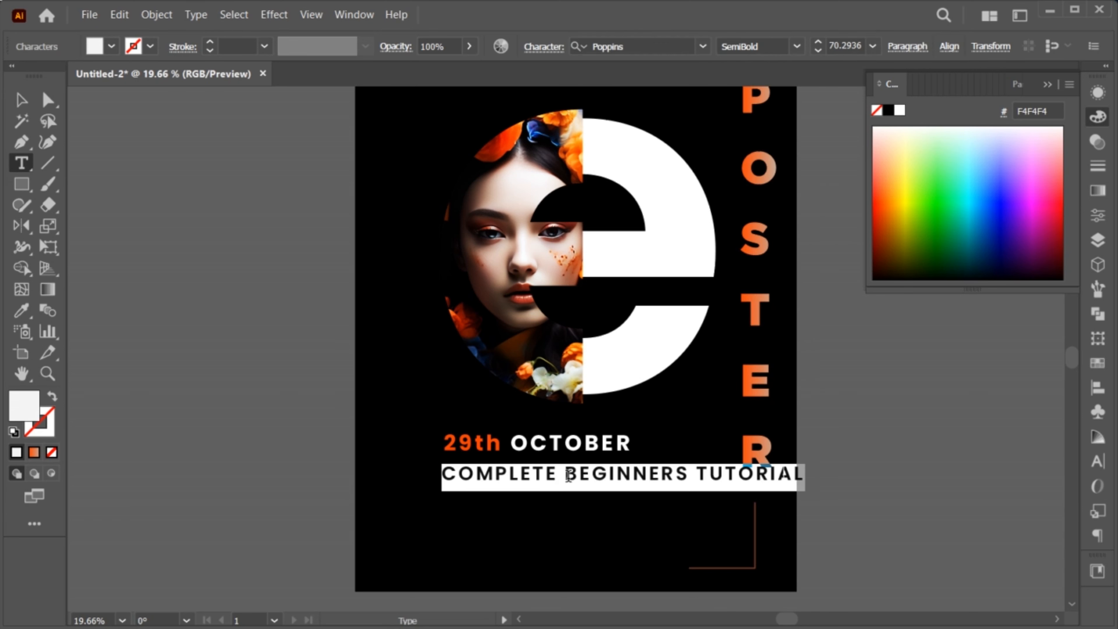
key("ctrl+t")
left_click(1010, 190)
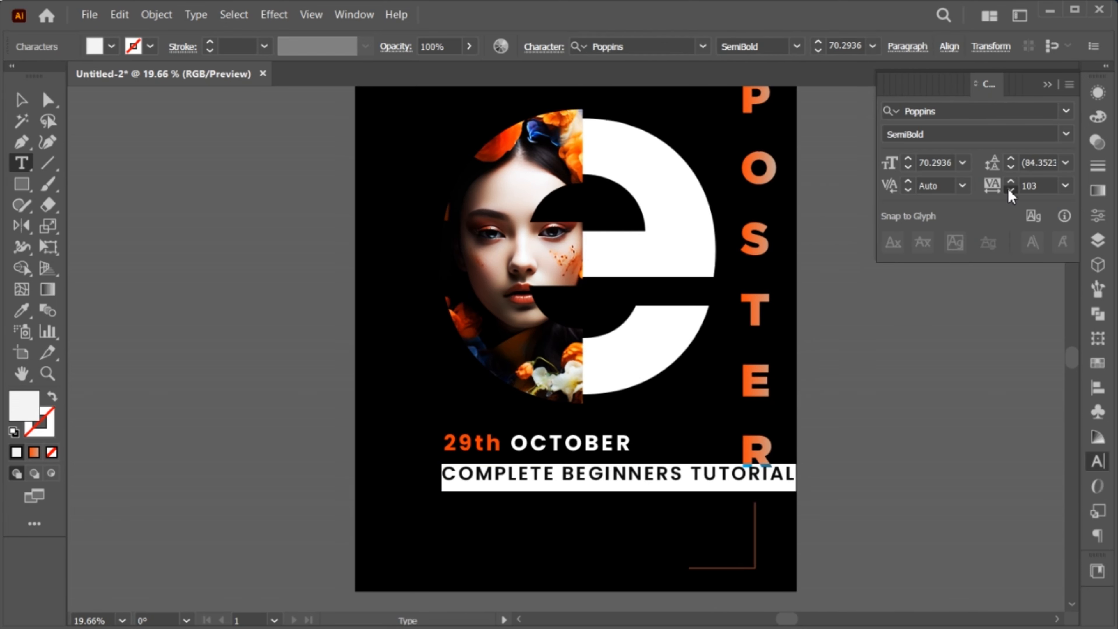
left_click(1009, 190)
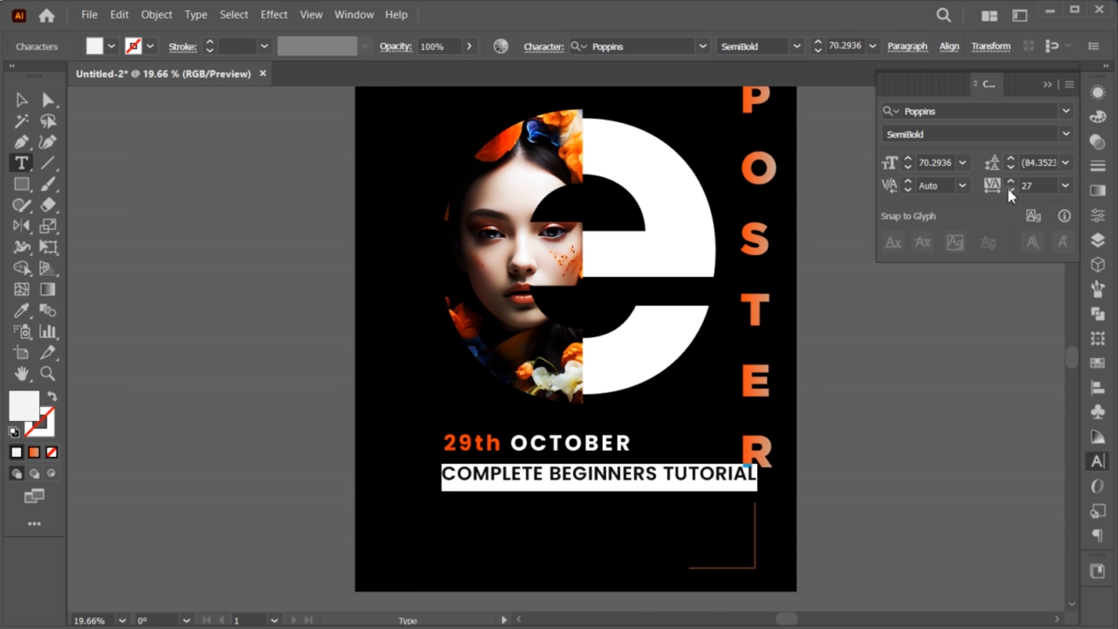
Shift the date and tutorial lines slightly left and shrink the tutorial line to about 59 pt, clear of the "POSTER" column
left_click(21, 101)
left_click_drag(447, 476, 435, 445)
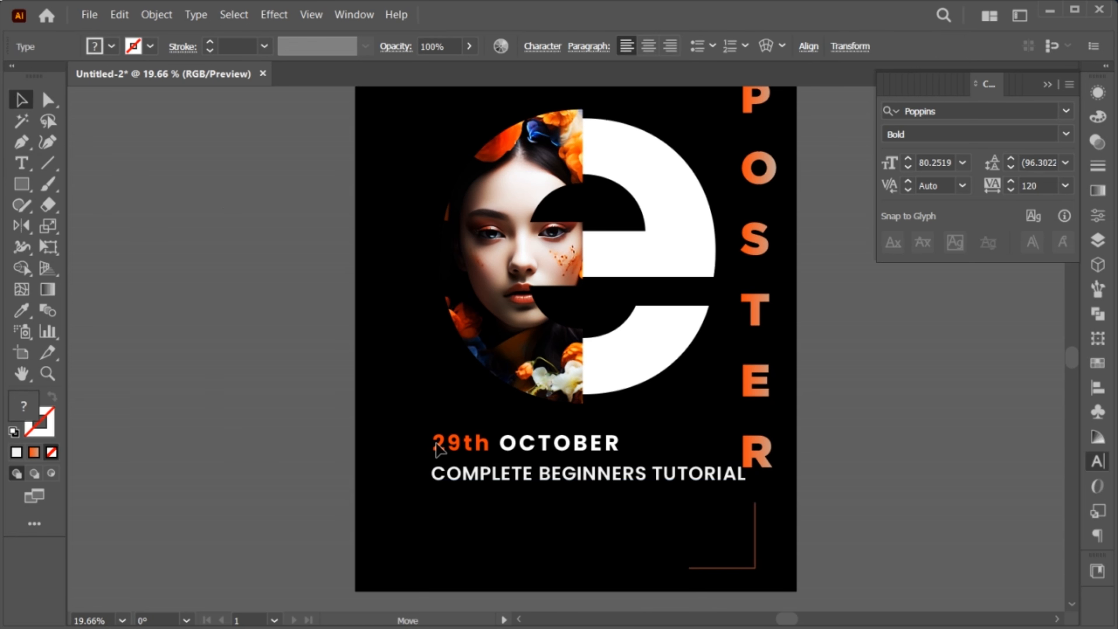
left_click(437, 474)
left_click_drag(580, 488, 580, 485)
Duplicate the "COMPLETE BEGINNERS TUTORIAL" line below itself and replace the copy's wording with "JZ GRAPHICS"
left_click_drag(537, 473, 513, 503)
triple_click(513, 502)
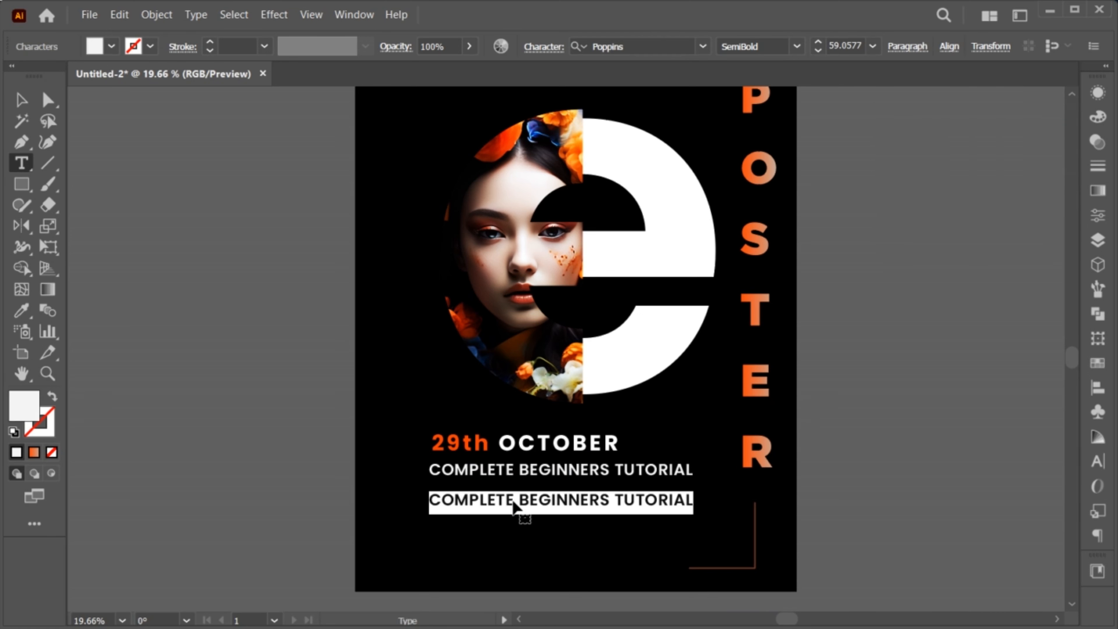
type("JZ GRAPHICS")
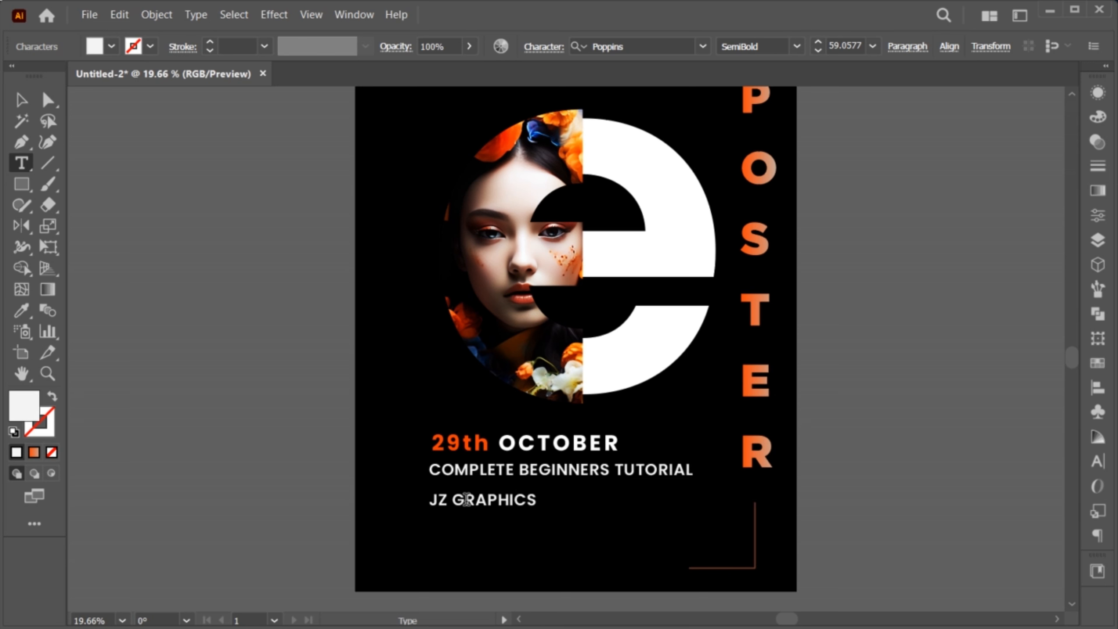
Widen the "JZ GRAPHICS" tracking to 284 and shrink the line to about 40.7 pt close beneath the tutorial line
key("ctrl+a")
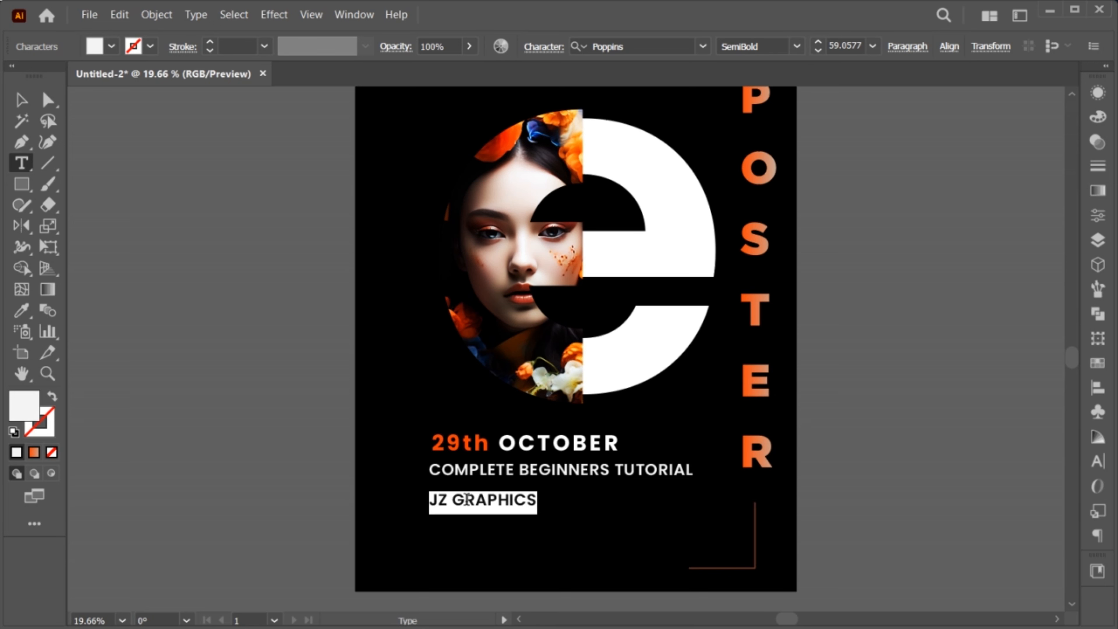
key("ctrl+t")
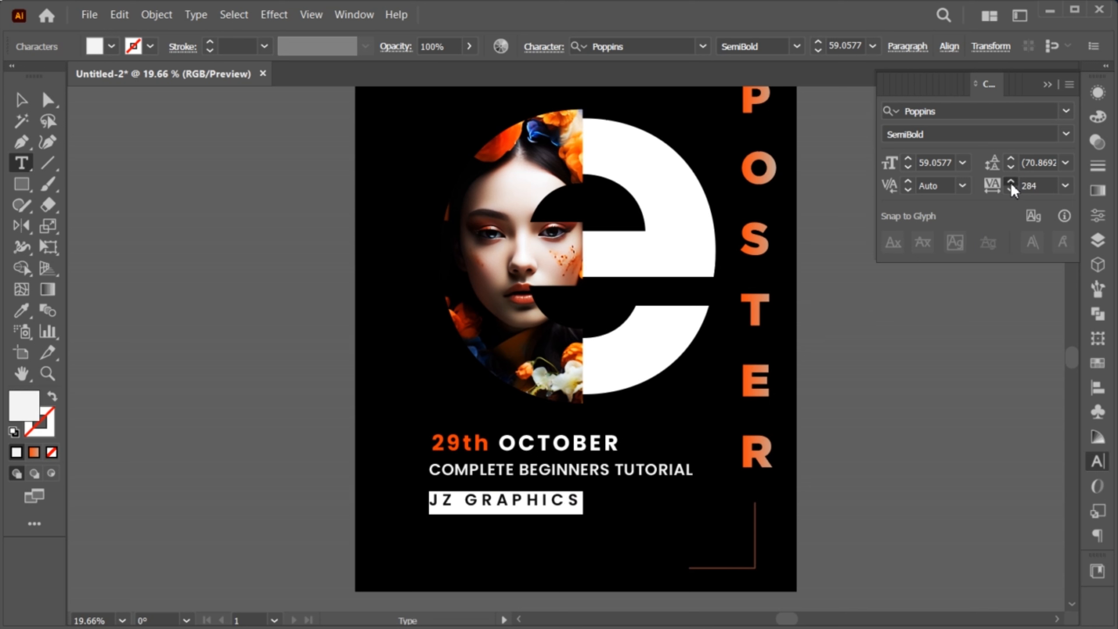
left_click(21, 100)
mouse_move(472, 505)
left_mouse_down()
mouse_move(508, 485)
mouse_move(471, 492)
left_mouse_up()
Widen the tracking of the whole "JZ GRAPHICS" line further, past 470
double_click(467, 493)
key("ctrl+a")
key("alt+Right")
key("alt+Right")
key("alt+Right")
key("alt+Right")
key("alt+Right")
key("alt+Right")
key("alt+Right")
key("alt+Right")
key("alt+Right")
key("alt+Right")
key("alt+Right")
key("alt+Right")
key("alt+Right")
key("alt+Right")
key("alt+Right")
key("alt+Right")
key("alt+Right")
key("alt+Right")
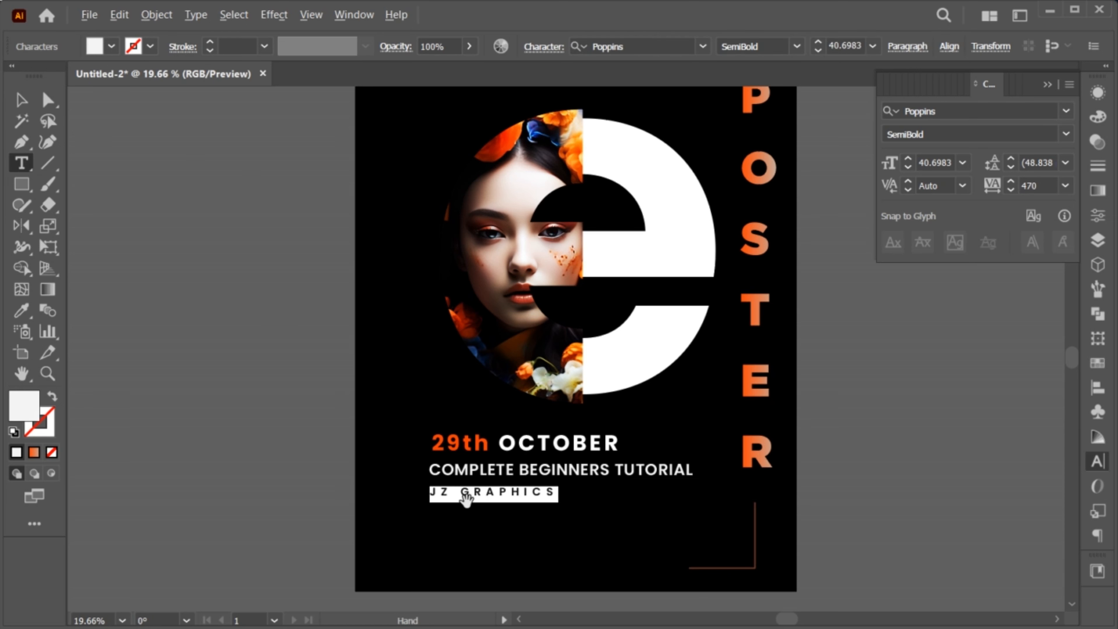
key("alt+Right")
key("alt+Right")
key("alt+Right")
key("alt+Right")
left_click(21, 100)
left_click(375, 482)
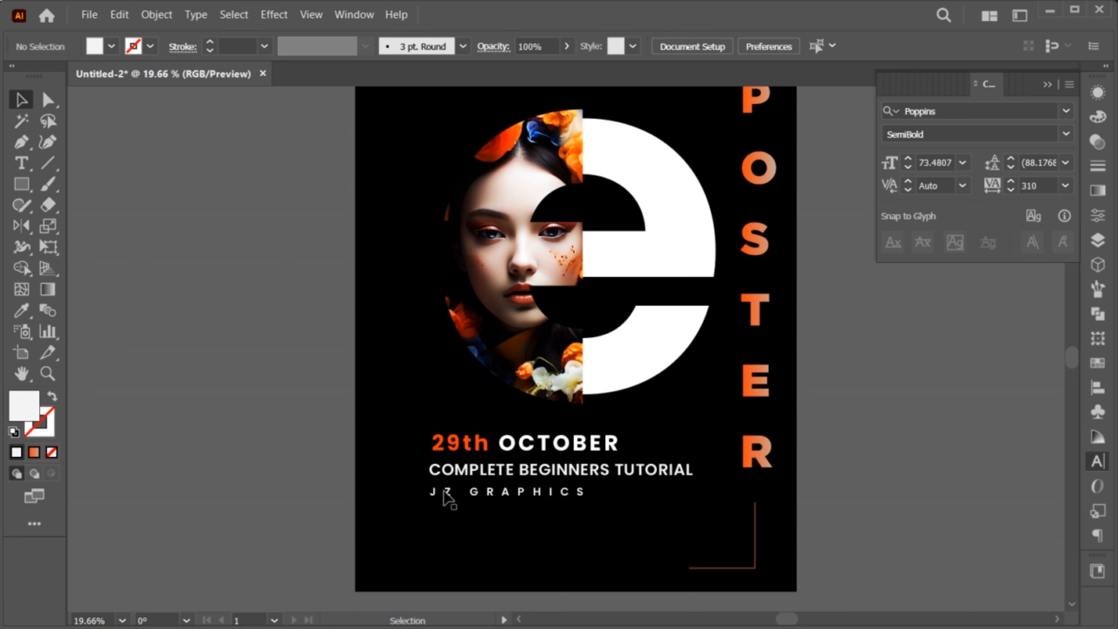
Tighten the vertical gaps between the date, tutorial and "JZ GRAPHICS" lines and align all three to their left edges
left_click_drag(449, 470, 448, 465)
left_click_drag(445, 493, 448, 484)
left_click_drag(422, 443, 468, 502)
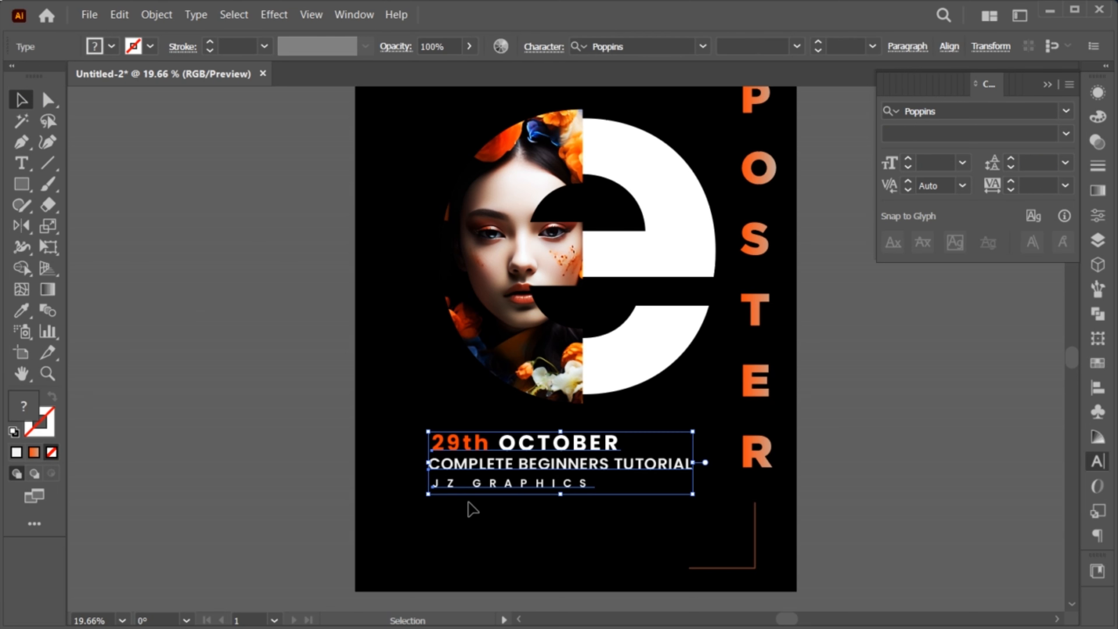
left_click(949, 46)
left_click(762, 101)
left_click(1050, 86)
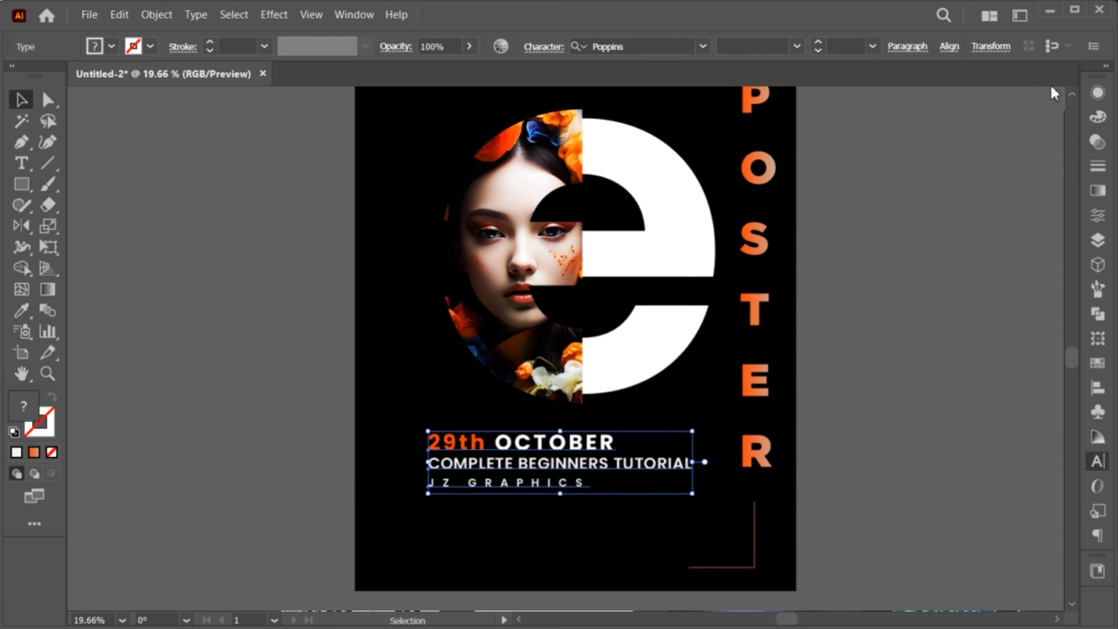
Add an area text frame of placeholder text below "JZ GRAPHICS", about as wide as the tutorial line
left_click(494, 532)
key("t")
key("ctrl+t")
left_click_drag(428, 502, 700, 550)
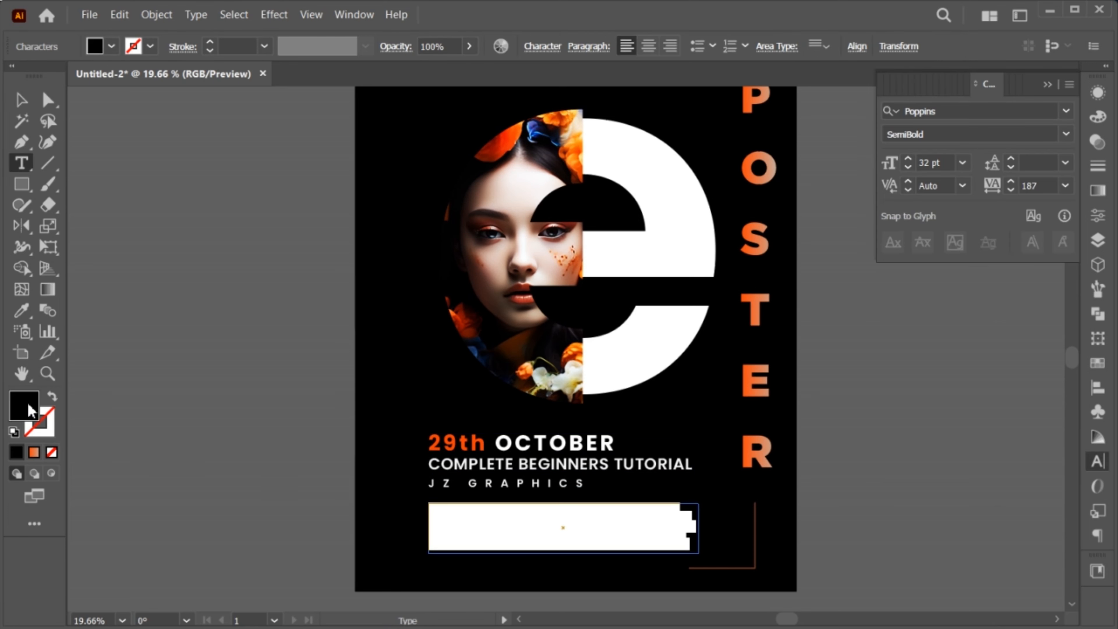
Fill the placeholder paragraph with light grey D8D8D8 and shorten its text frame slightly
double_click(29, 411)
left_click_drag(201, 216, 196, 227)
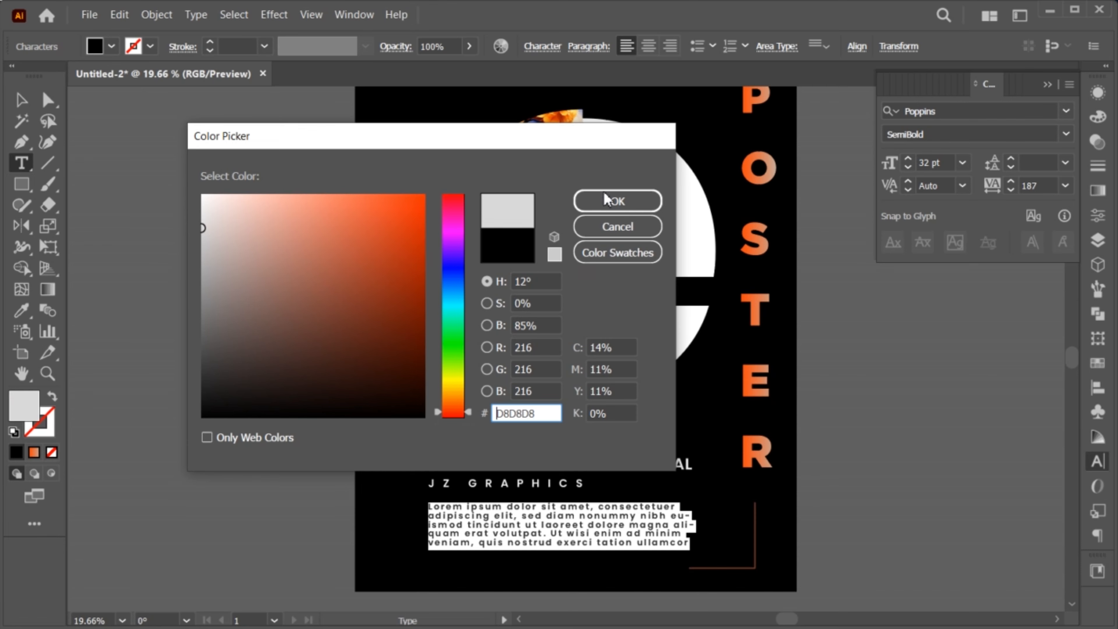
left_click(608, 201)
key("Escape")
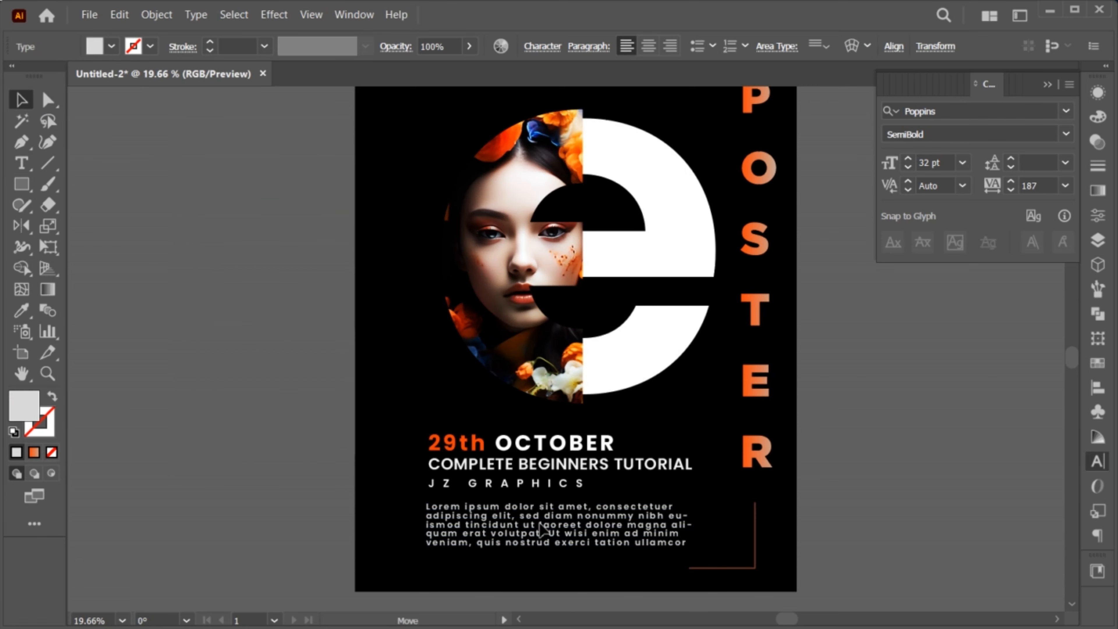
left_click_drag(562, 553, 561, 546)
Set the placeholder paragraph's leading to 25 pt and its tracking to 162
double_click(522, 519)
key("ctrl+a")
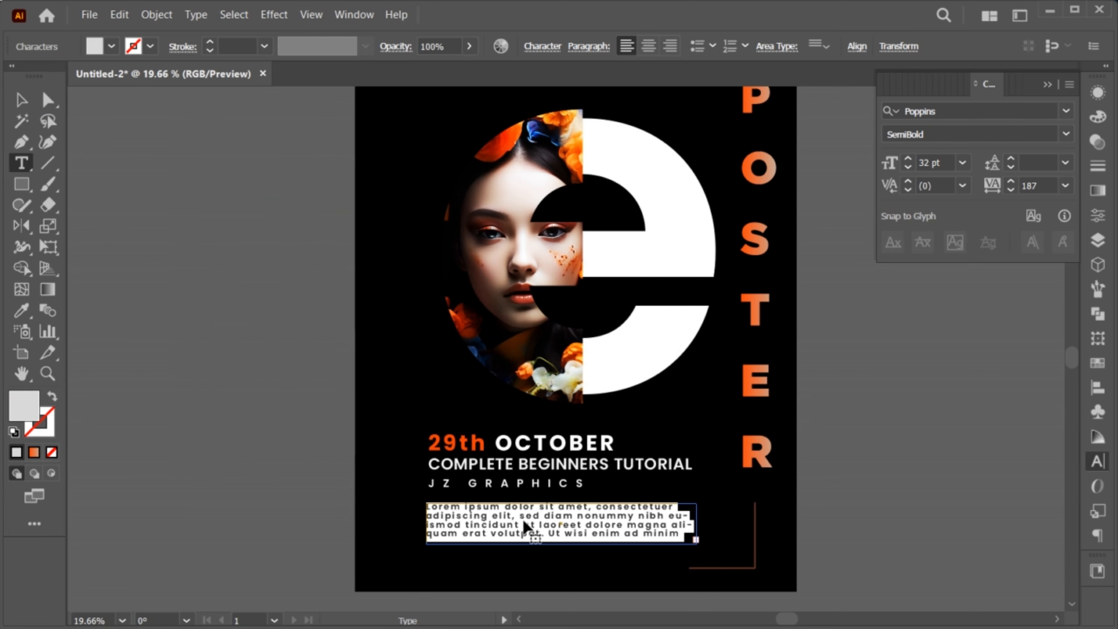
left_click(1008, 168)
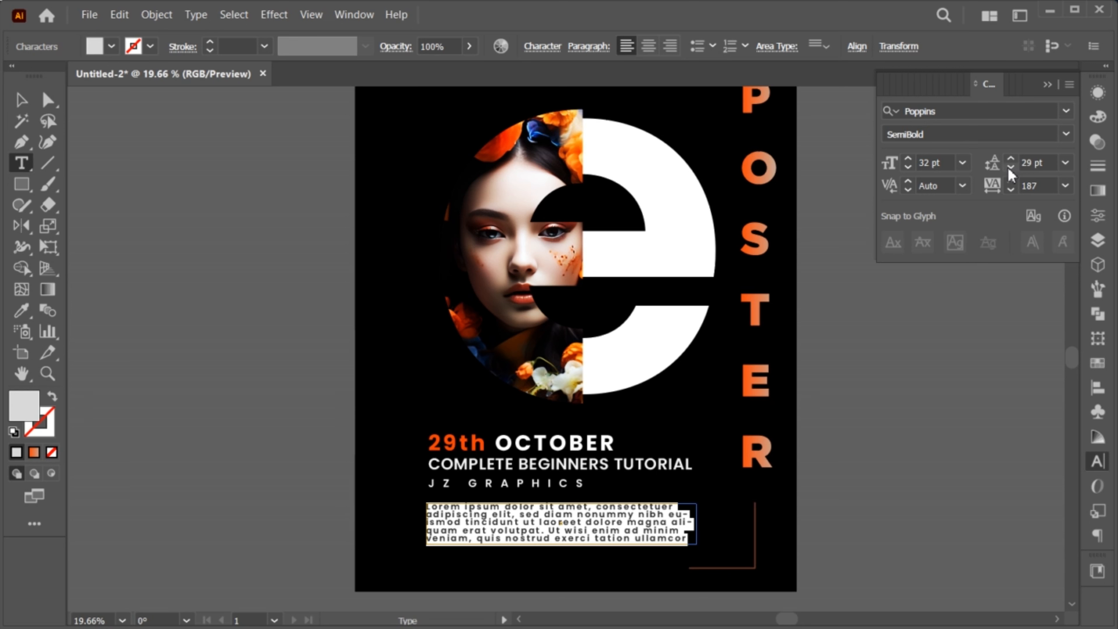
left_click(1012, 190)
Reduce the placeholder paragraph's font size to 21 pt
left_click(907, 166)
left_click(907, 167)
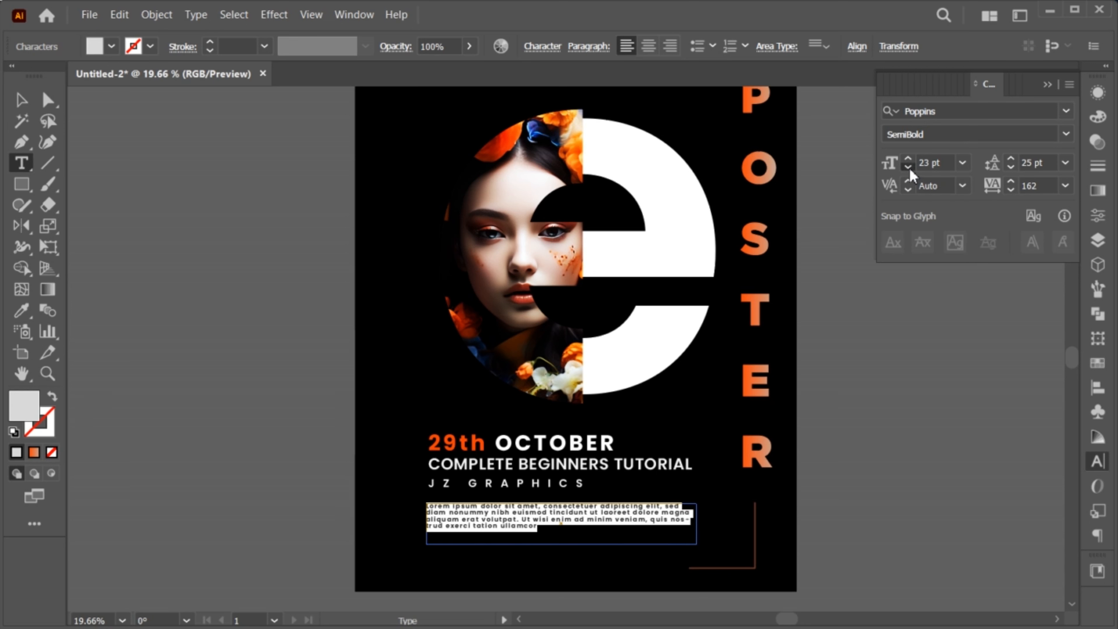
left_click(907, 167)
left_click(908, 167)
left_click(908, 159)
left_click(908, 160)
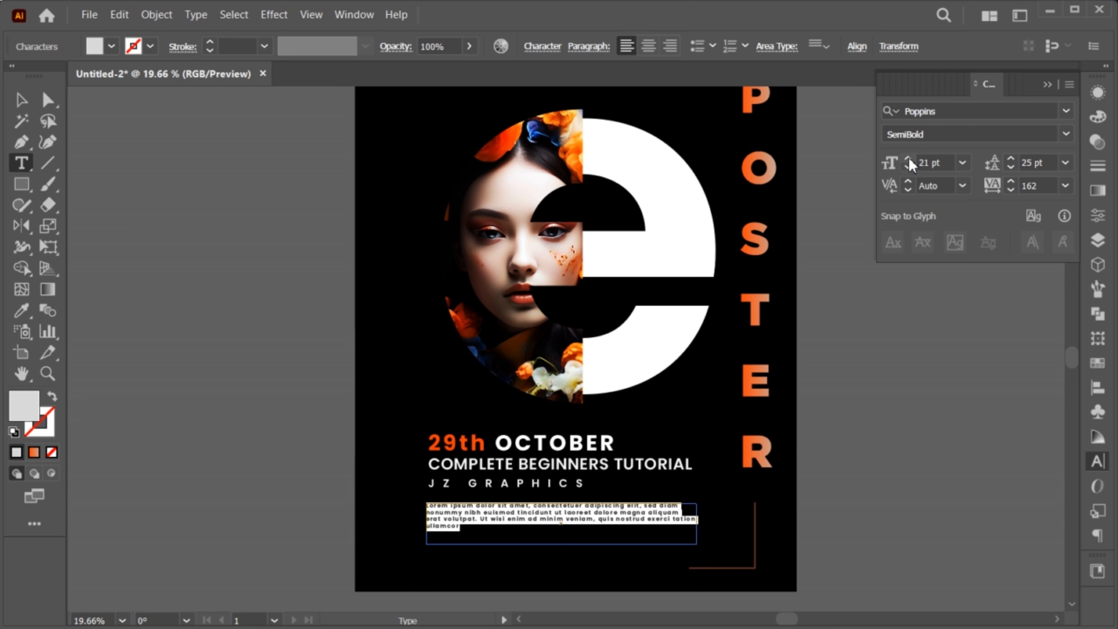
Move the placeholder paragraph up closer to "JZ GRAPHICS" and widen its text frame slightly beyond the tutorial line
left_click(20, 100)
left_click_drag(474, 520, 465, 505)
left_click_drag(696, 518, 715, 519)
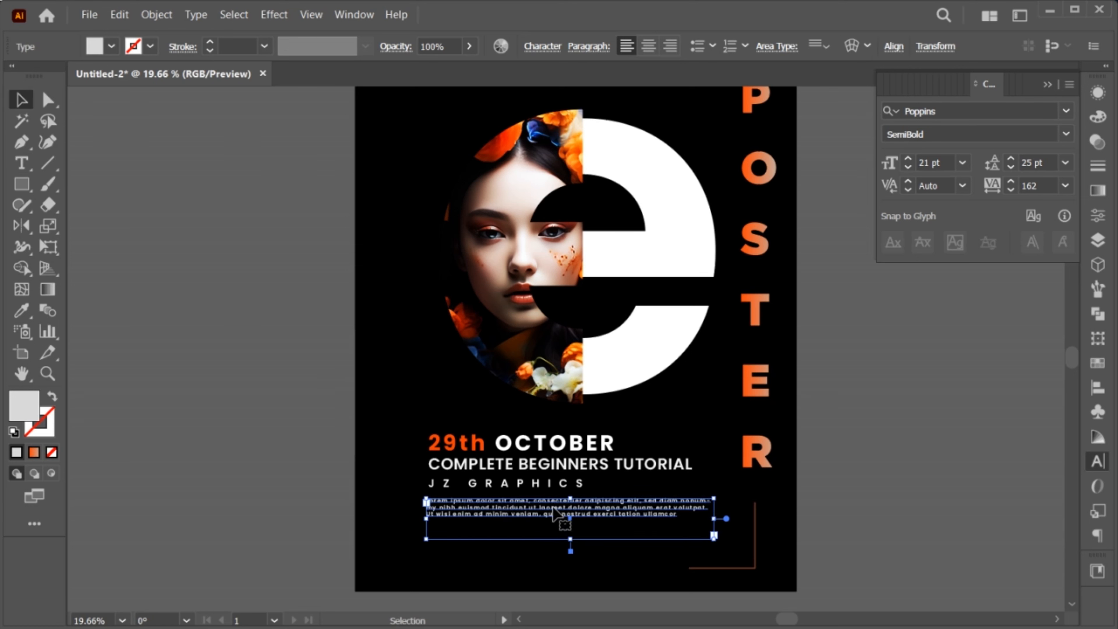
left_click_drag(552, 505, 557, 510)
Align the left edges of the date, tutorial line, "JZ GRAPHICS" and placeholder paragraph
left_click_drag(408, 440, 480, 541)
left_click(856, 47)
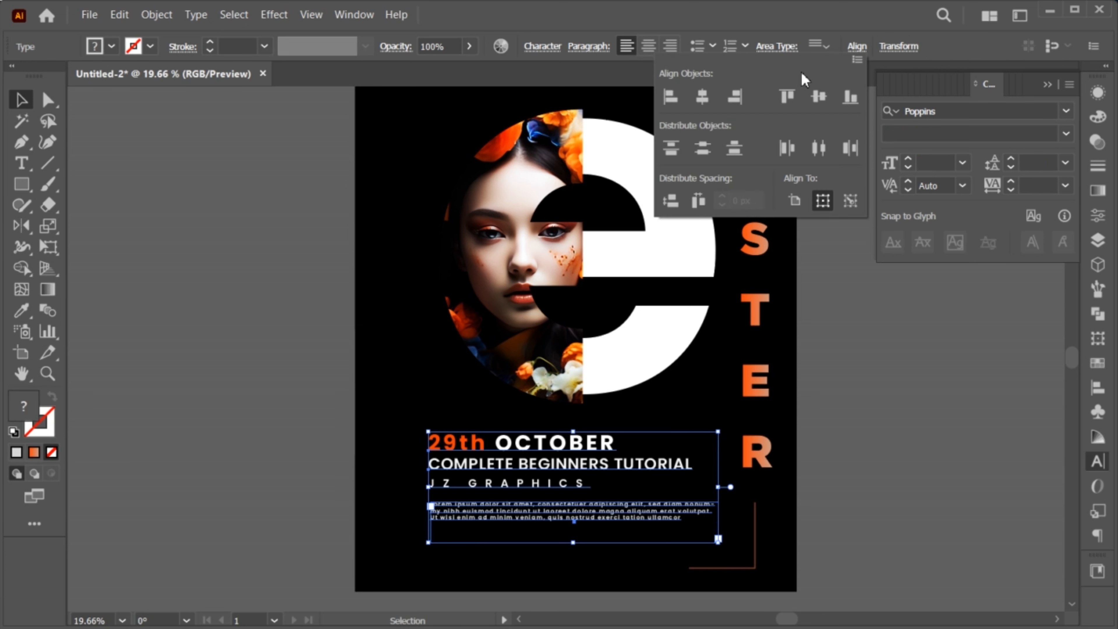
left_click(671, 99)
left_click(1047, 84)
left_click(1047, 85)
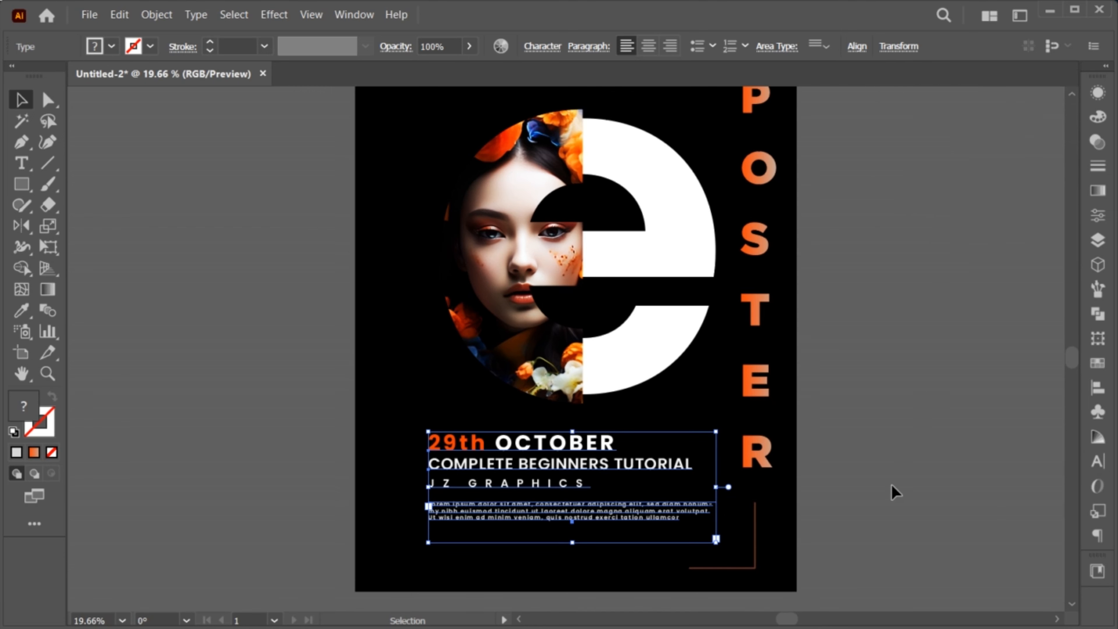
left_click(883, 524)
key("ctrl+0")
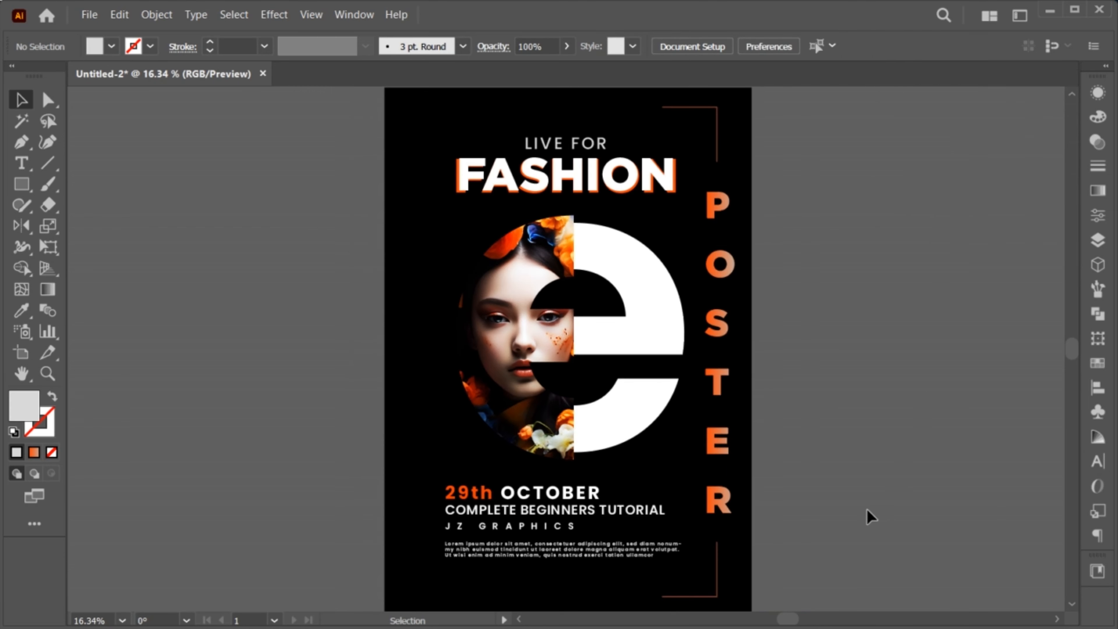
Move the placeholder paragraph up towards "JZ GRAPHICS" and shift the whole event details block slightly down
left_click_drag(489, 560, 489, 548)
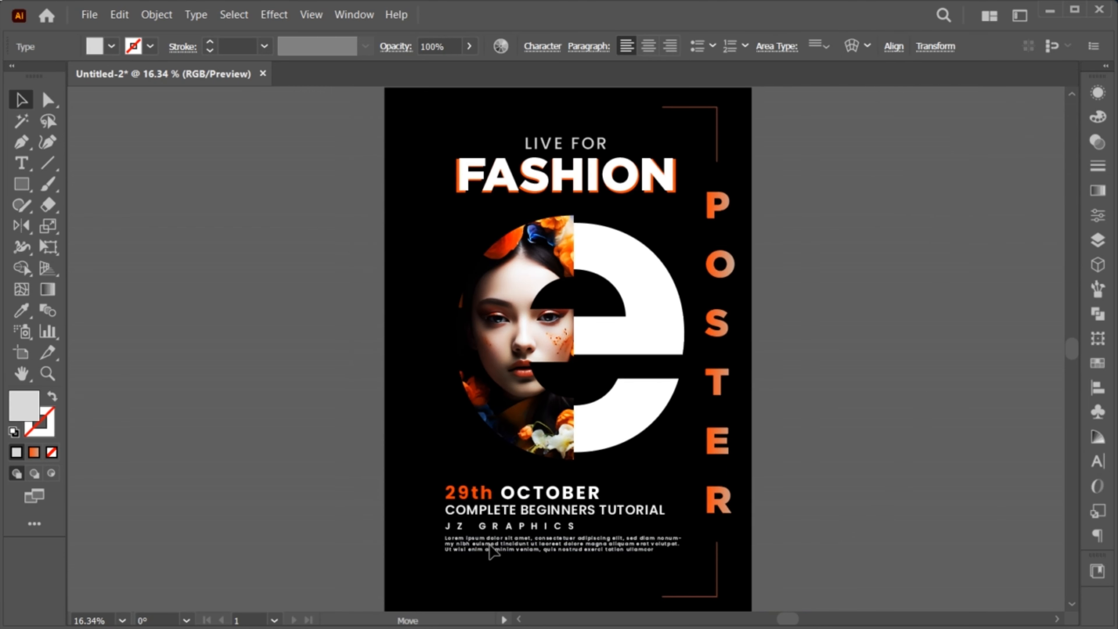
left_click(425, 554)
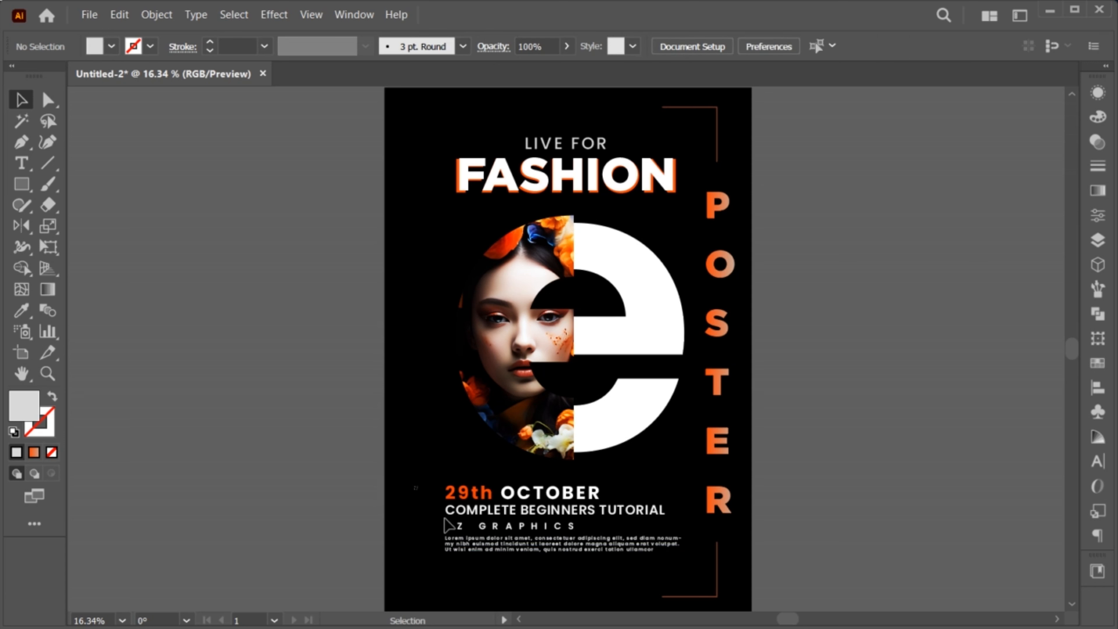
left_click_drag(415, 577, 468, 509)
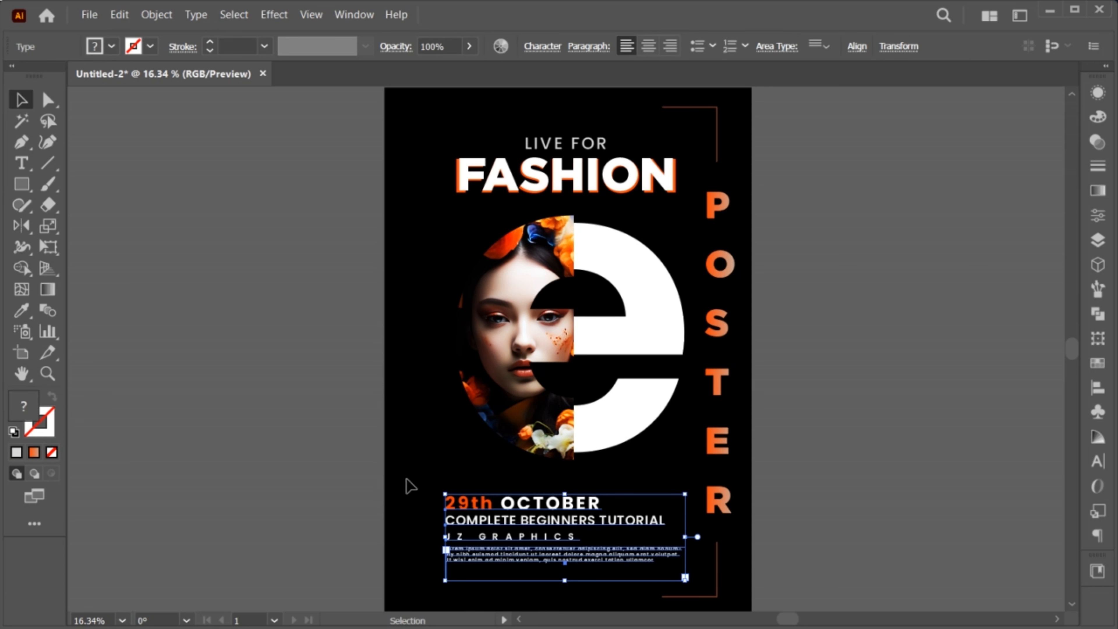
left_click(406, 485)
Move the "e" with its portrait slightly down, away from the "FASHION" heading
left_click(544, 345)
left_click_drag(545, 345, 544, 356)
left_click(434, 352)
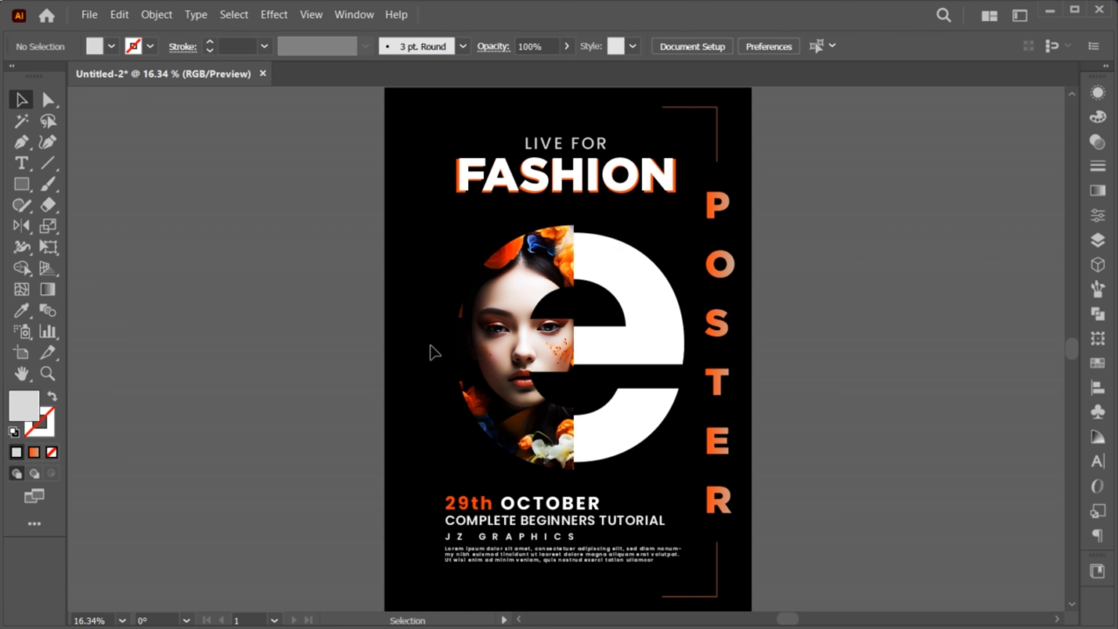
Copy the white "e" shape and paste the copy in front at the same position
left_click(666, 304)
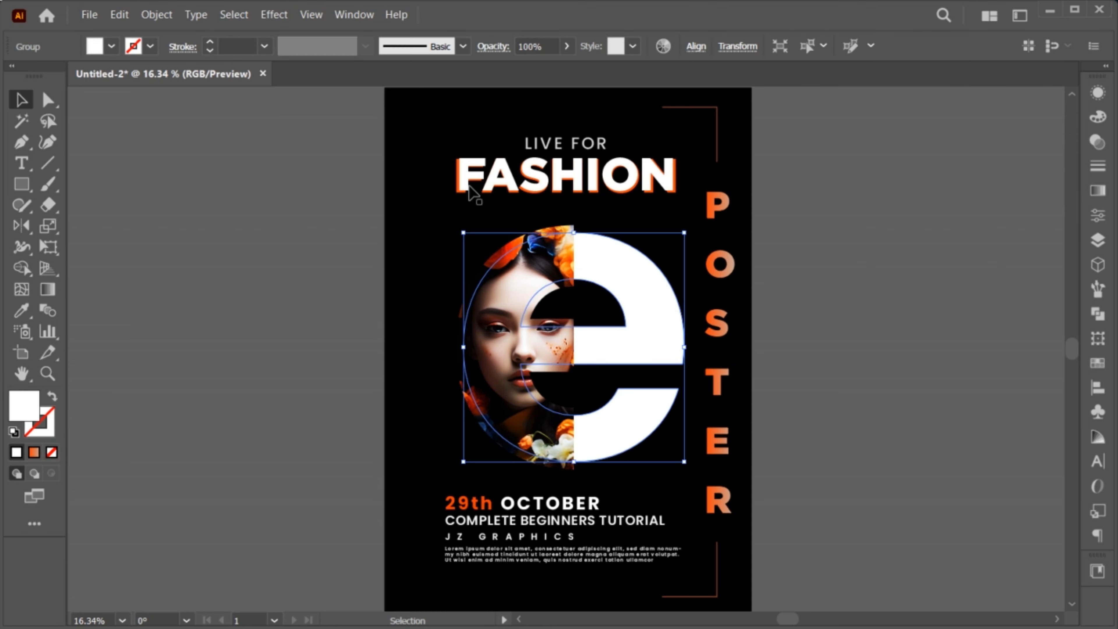
left_click(119, 14)
left_click(145, 88)
left_click(119, 15)
left_click(172, 123)
Fill the copied "e" with a linear white-to-black gradient preset
left_click(1098, 189)
left_click(905, 115)
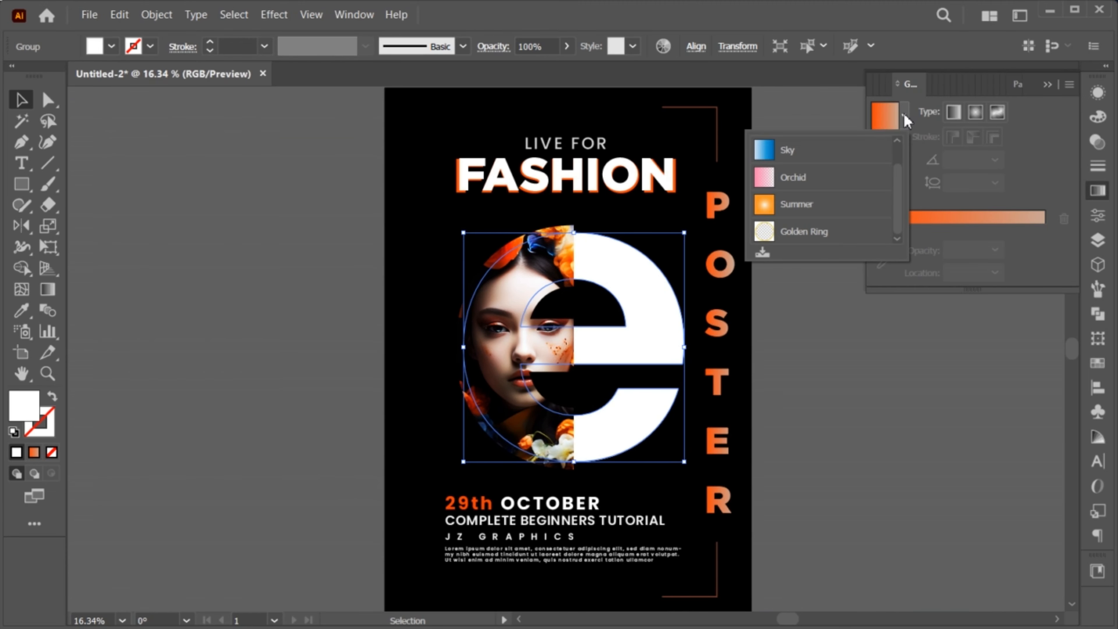
left_click(833, 160)
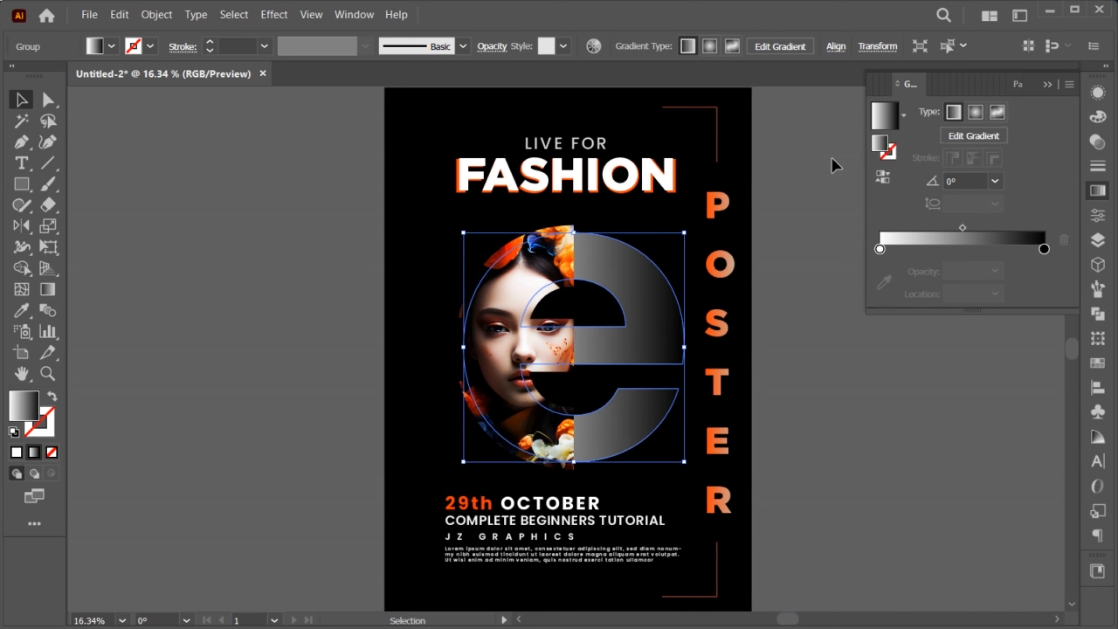
left_click(1048, 86)
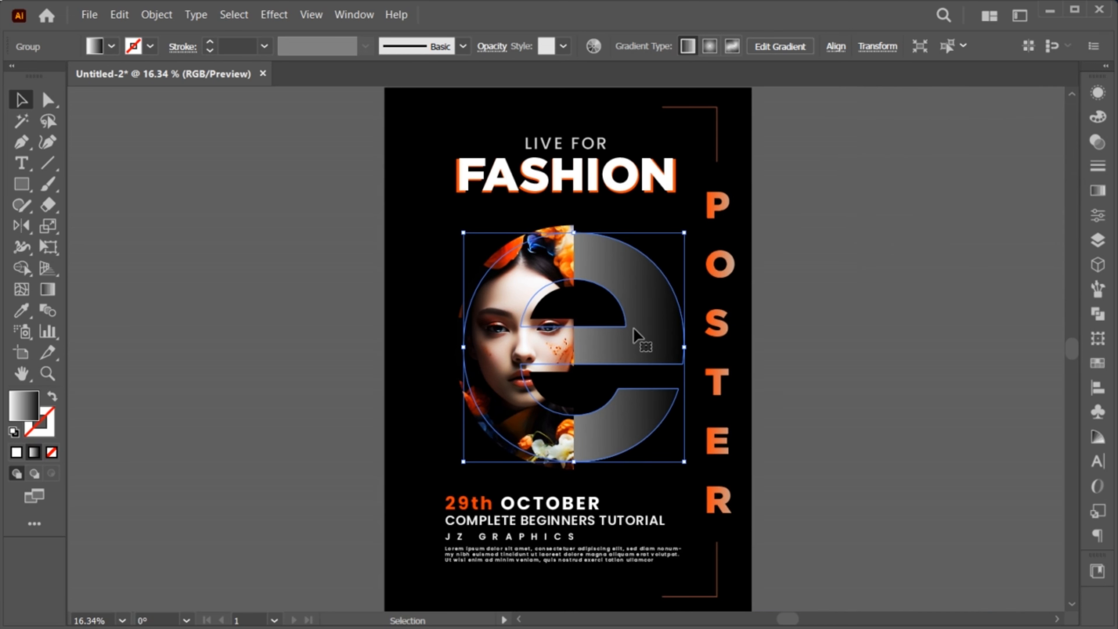
Redraw the gradient horizontally across the portrait's edge so it fades from a dark shadow there to white on the "e"
key("g")
left_click_drag(602, 359, 540, 360)
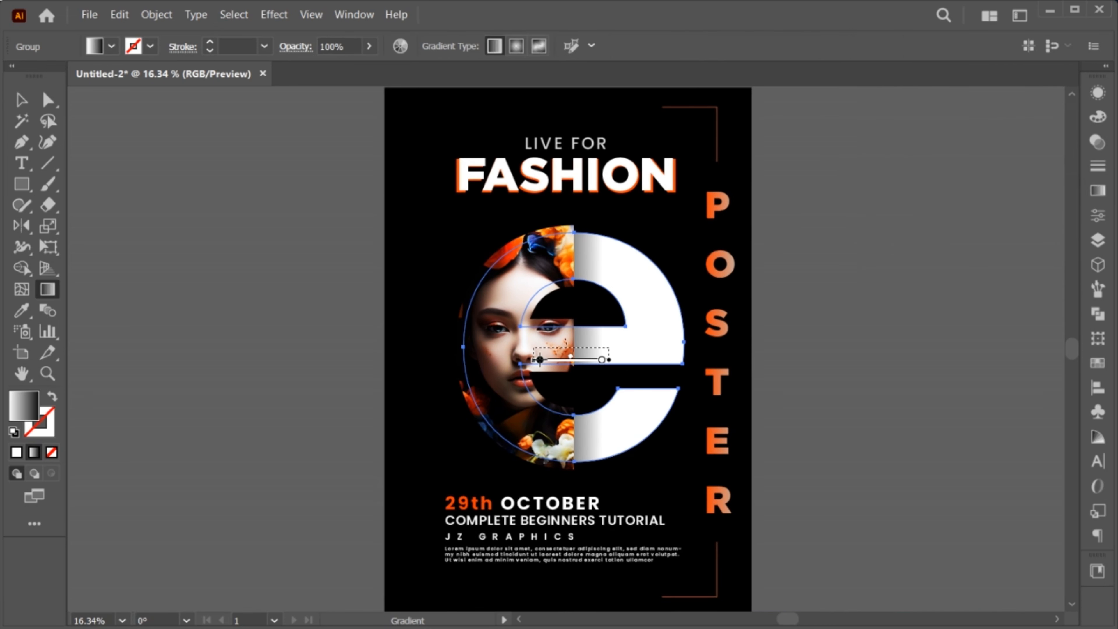
key("v")
left_click(255, 407)
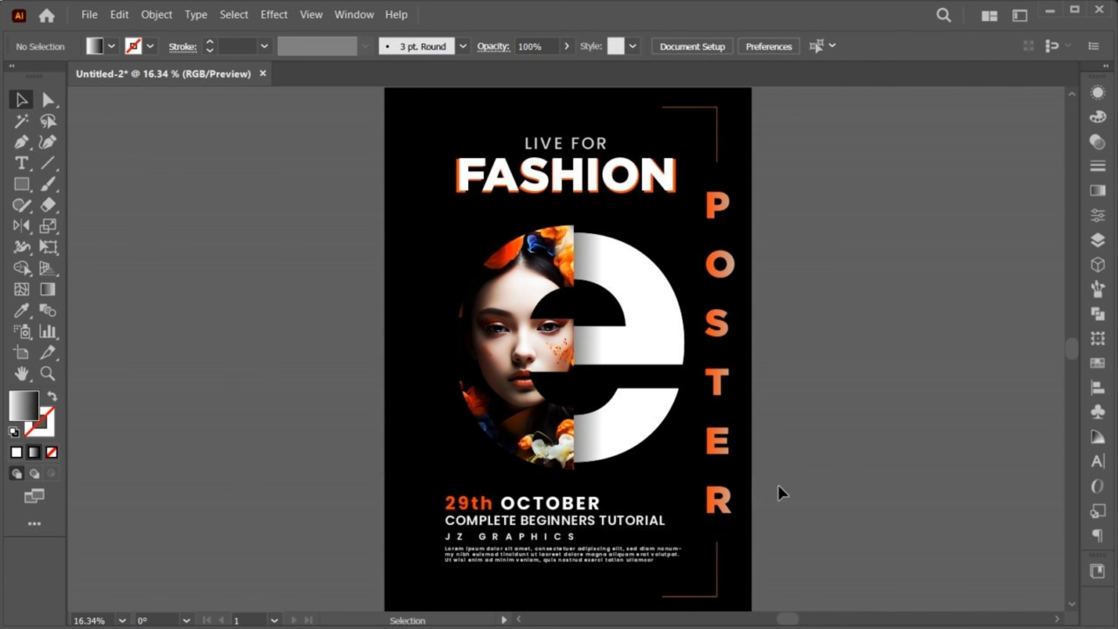